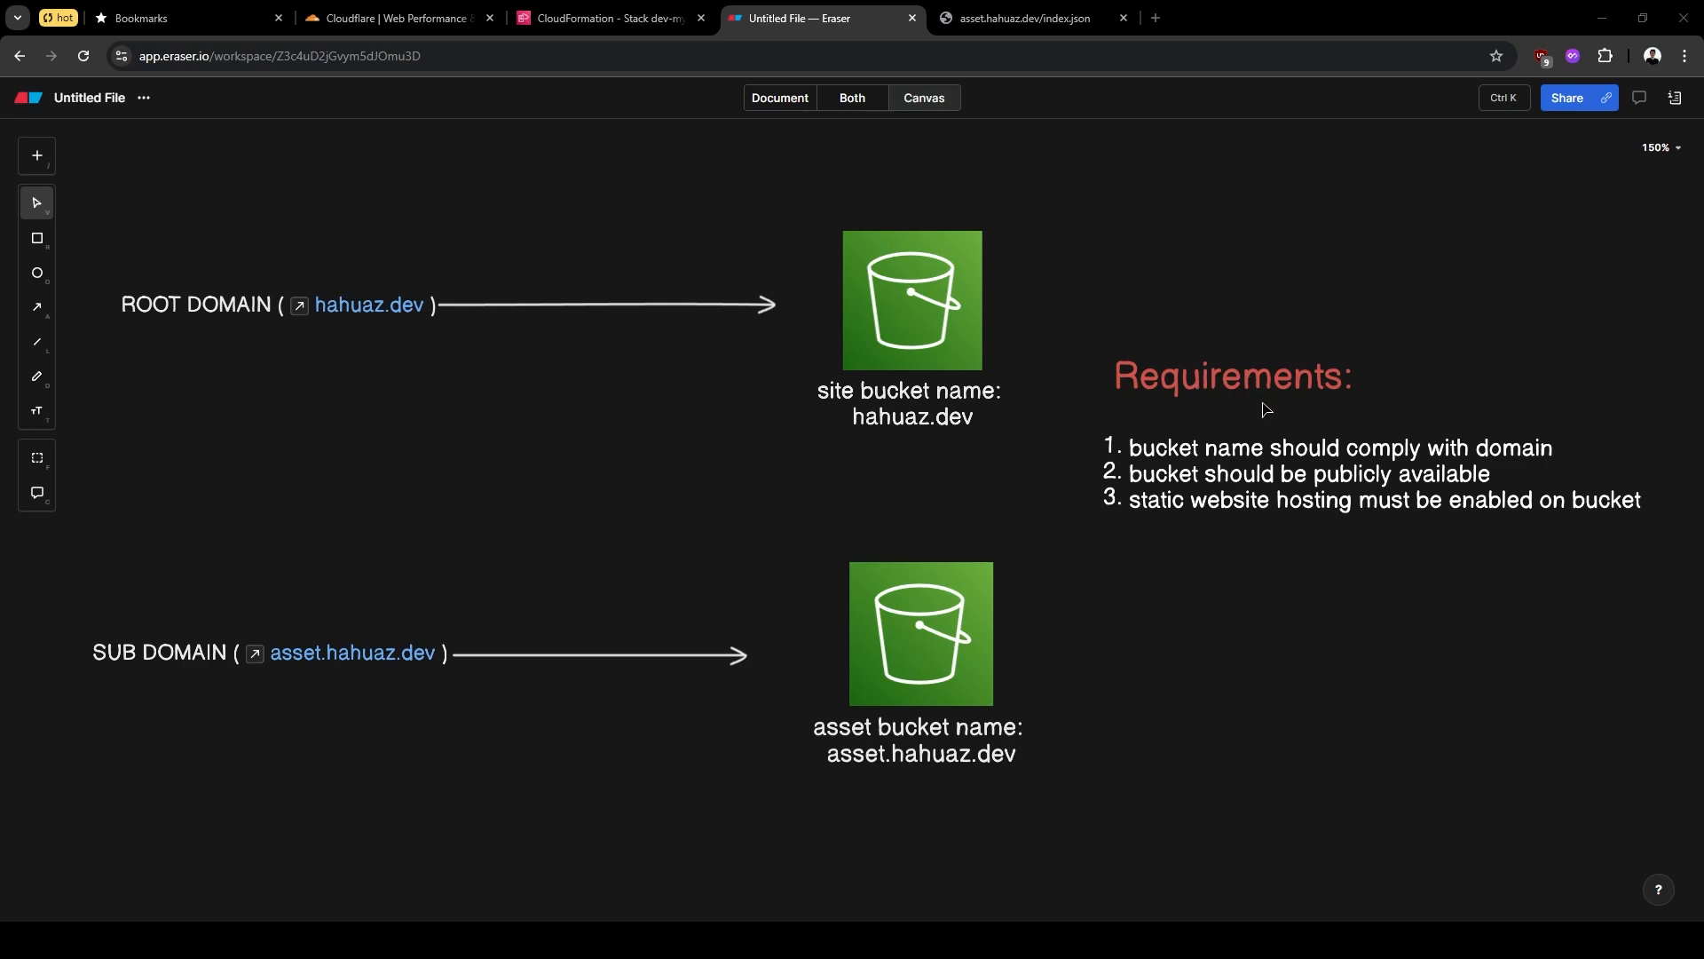
Switch to VS Code and review the site bucket definition in app-stack.ts, especially its websiteIndexDocument setting.
mouse_move(923, 939)
left_click(1065, 865)
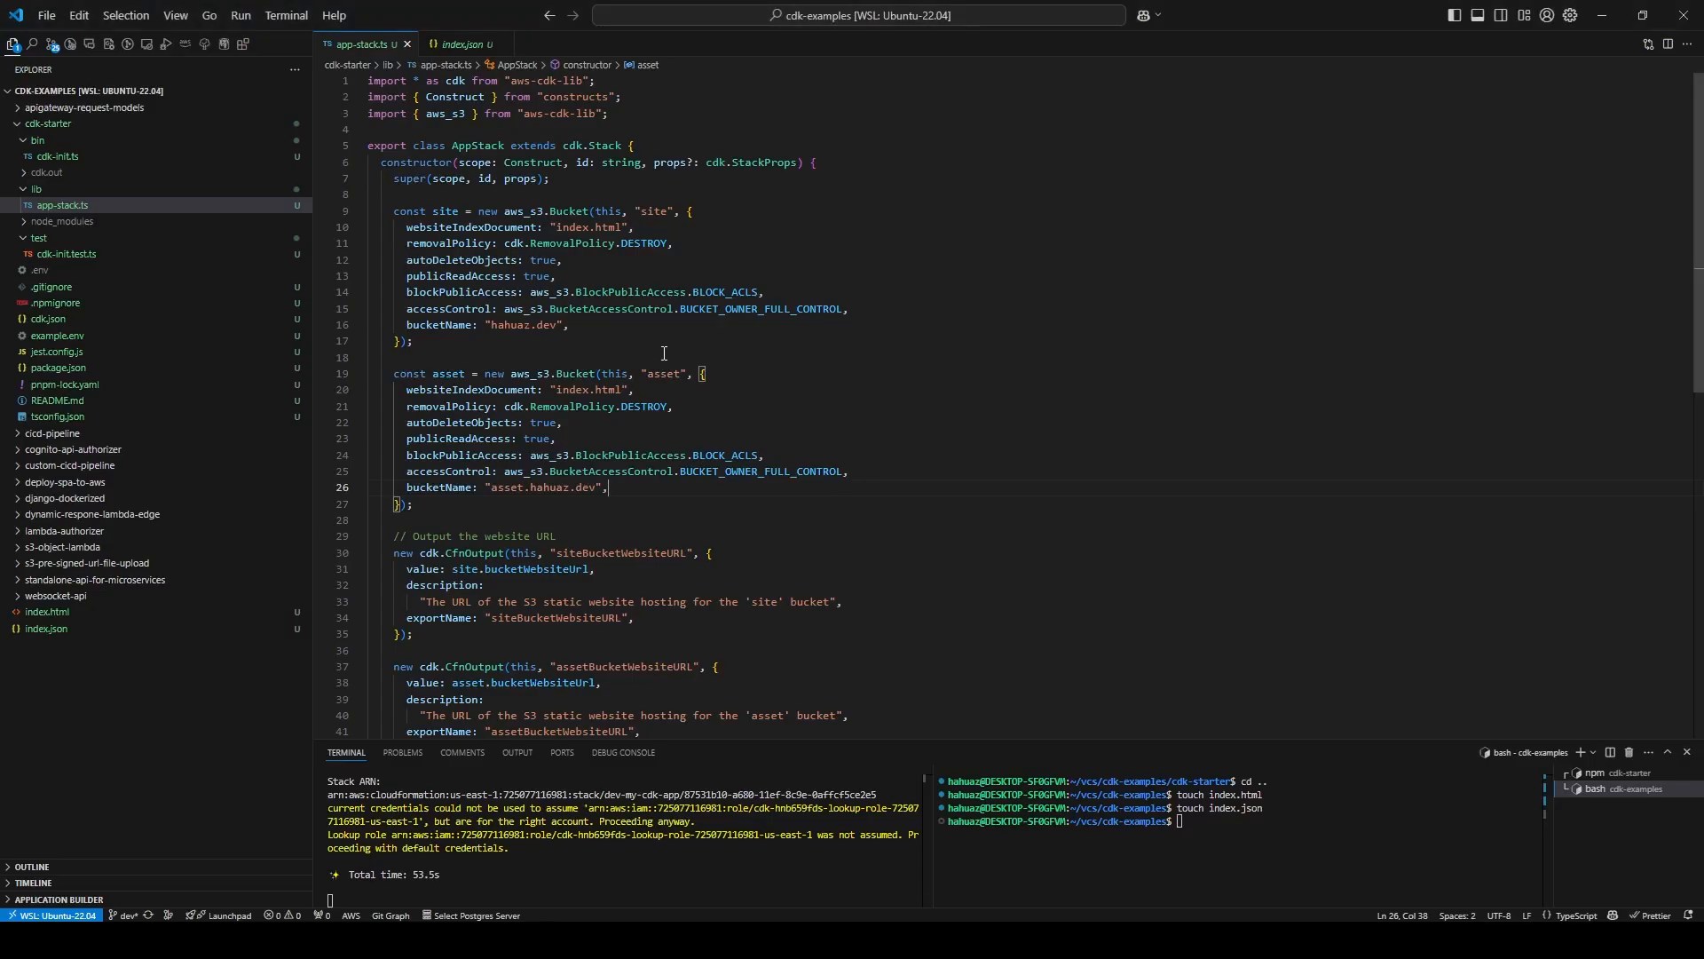
left_click(455, 510)
left_click(875, 310)
left_click(477, 213)
left_click_drag(477, 213, 590, 213)
left_click(568, 227)
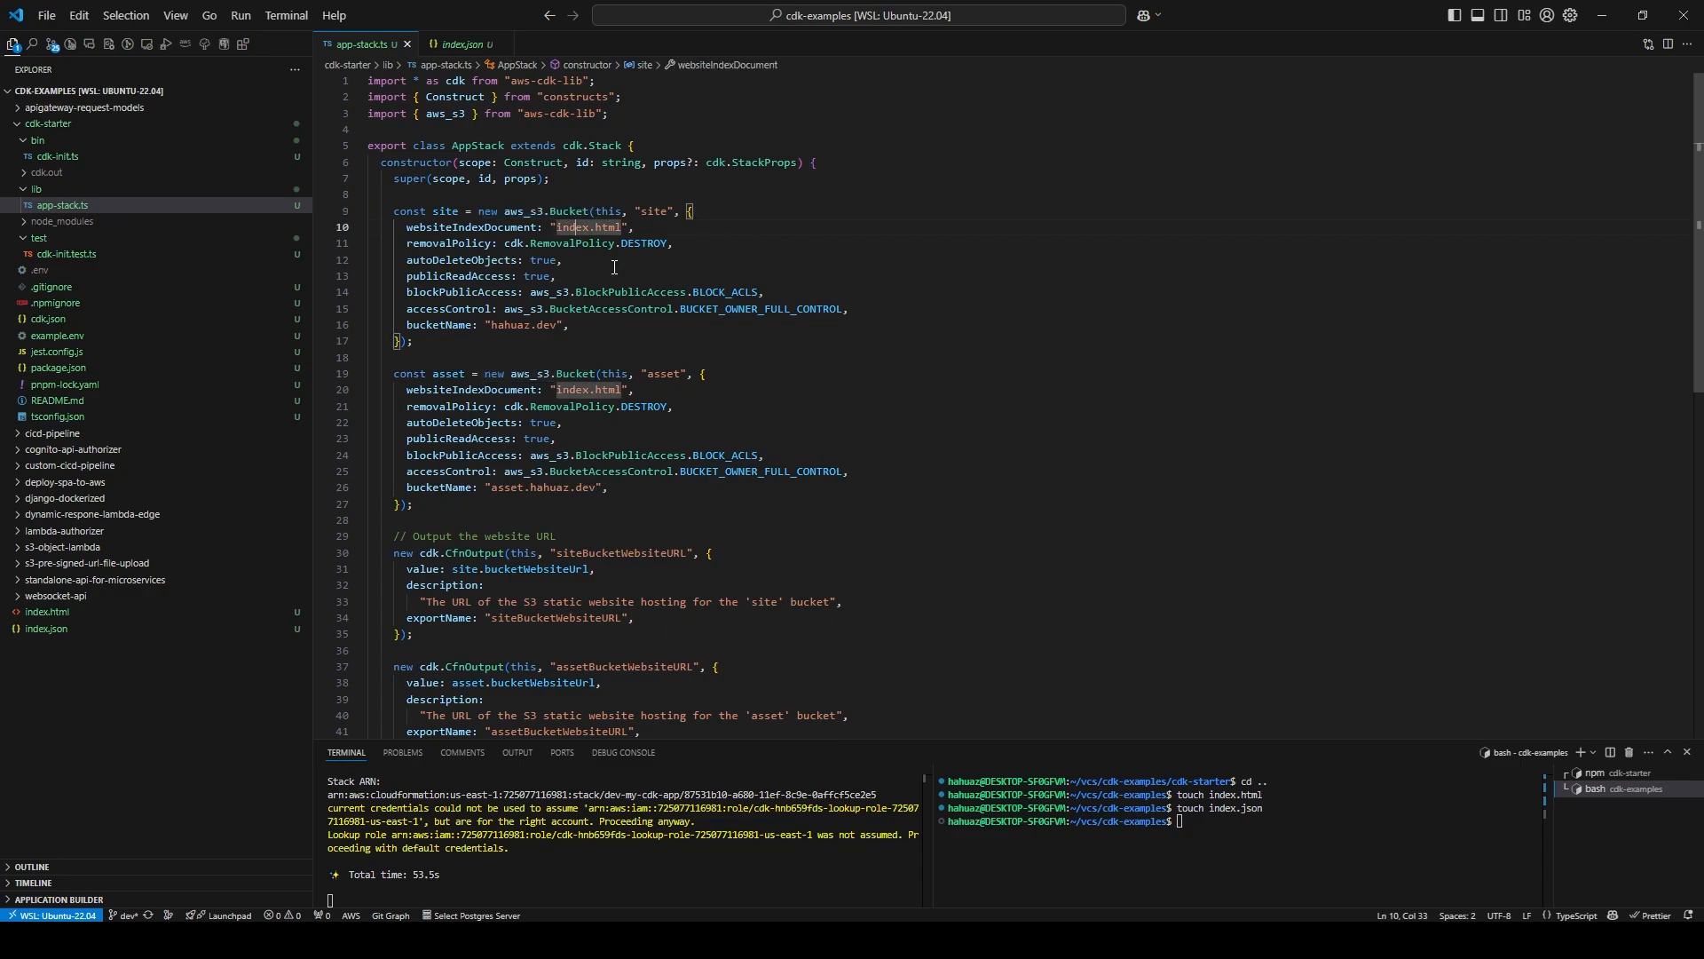
left_click(654, 230)
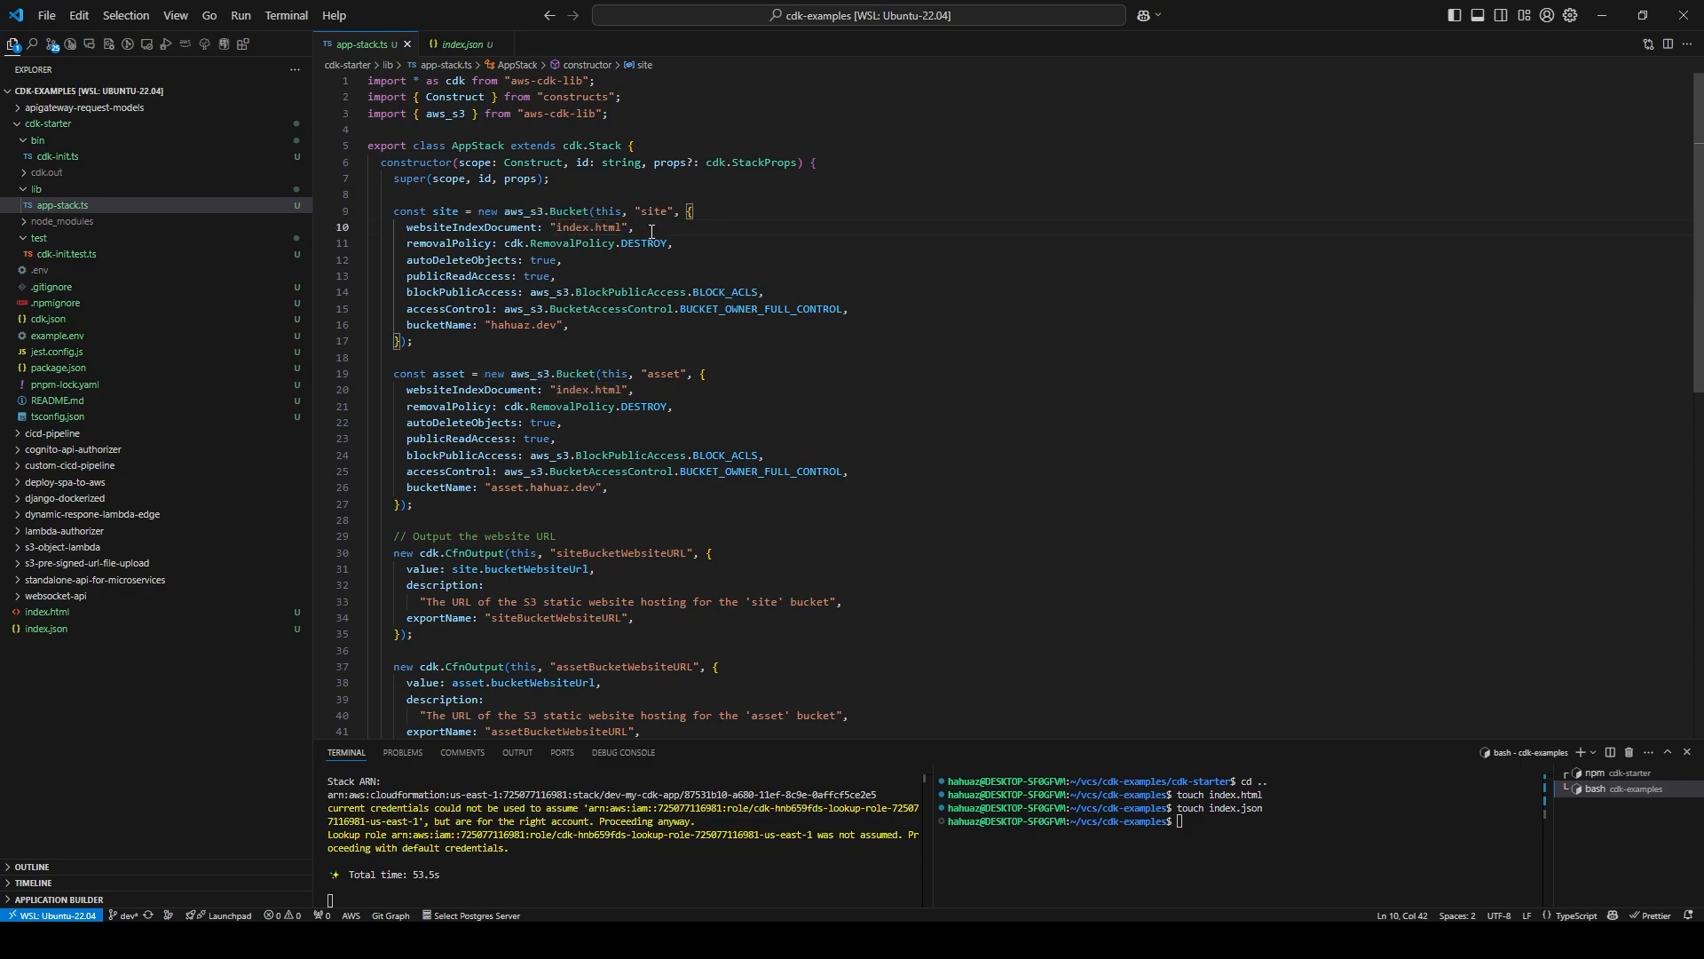
key("shift+Home")
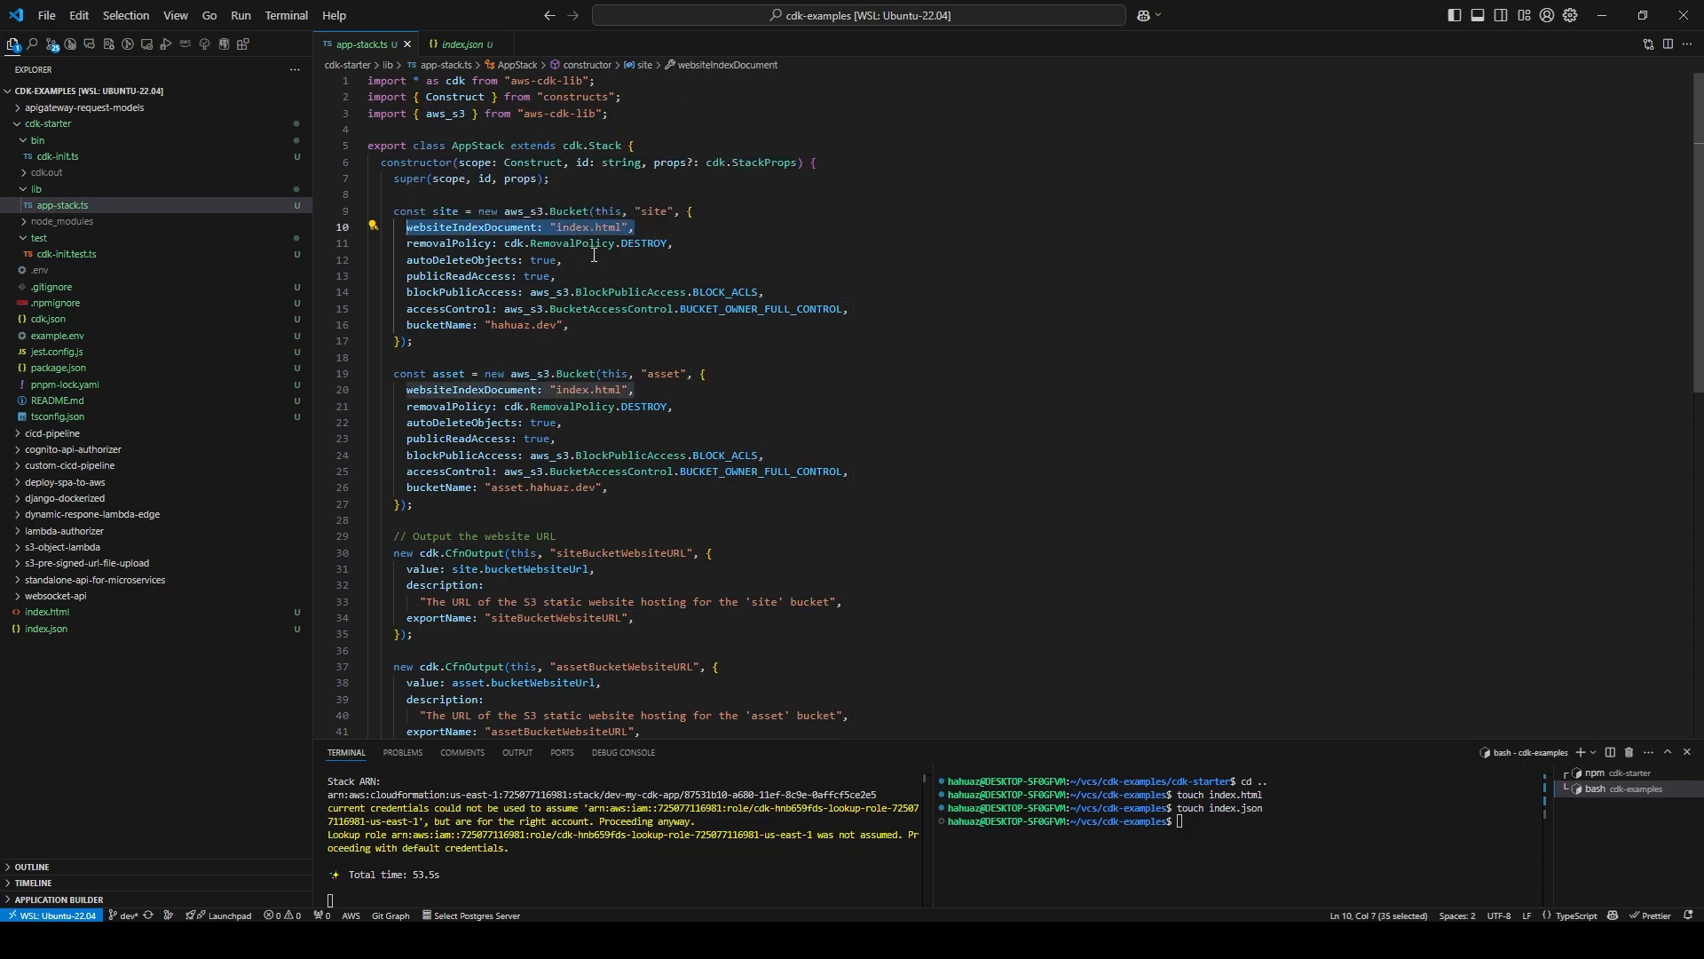
Review the site bucket's public access settings and its bucketName property in app-stack.ts against the diagram's requirements.
left_click(721, 940)
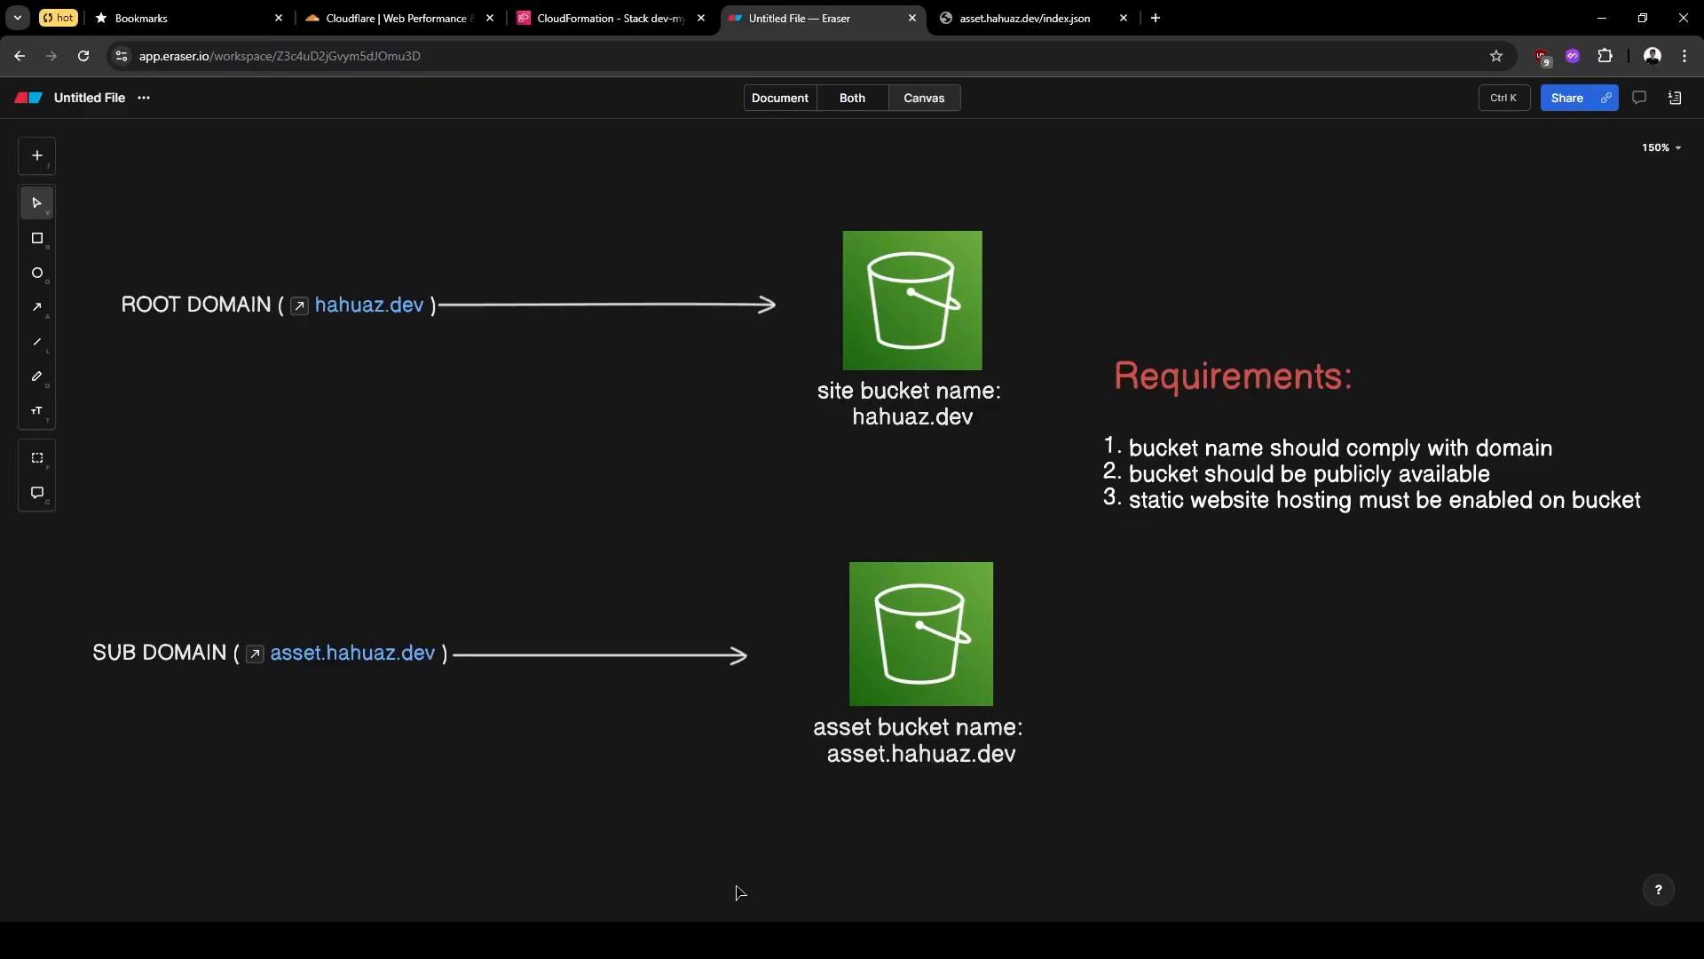
key("alt+Tab")
left_click_drag(850, 309, 341, 277)
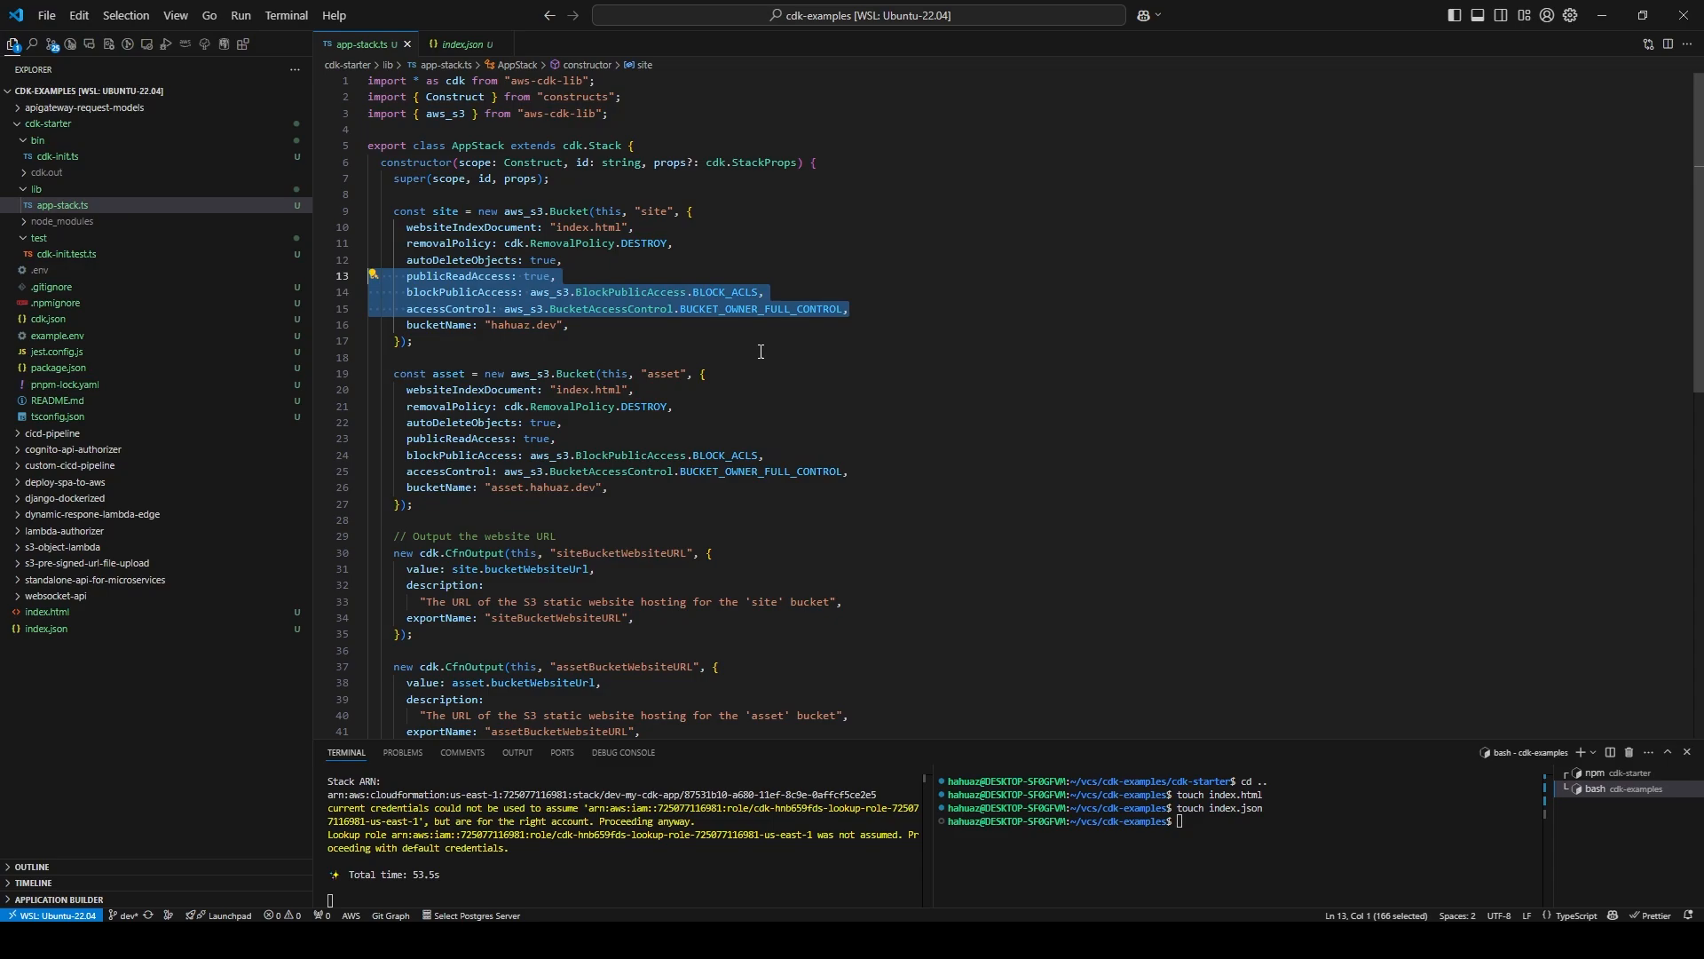
left_click(847, 311)
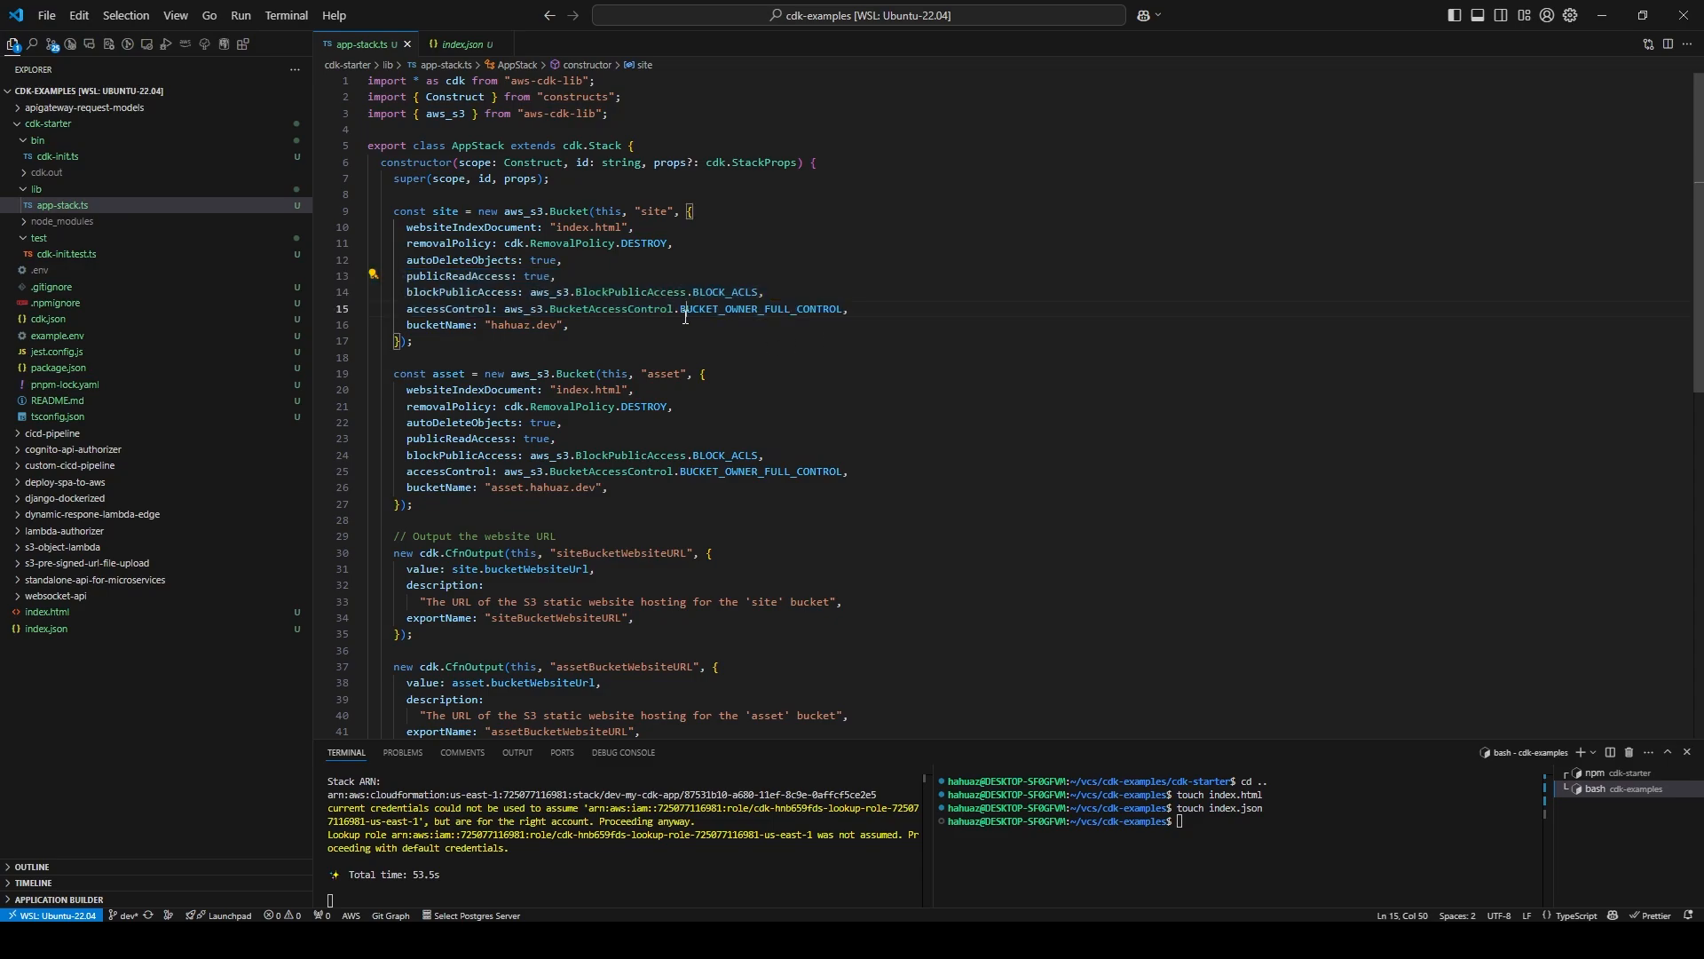
left_click_drag(570, 325, 407, 326)
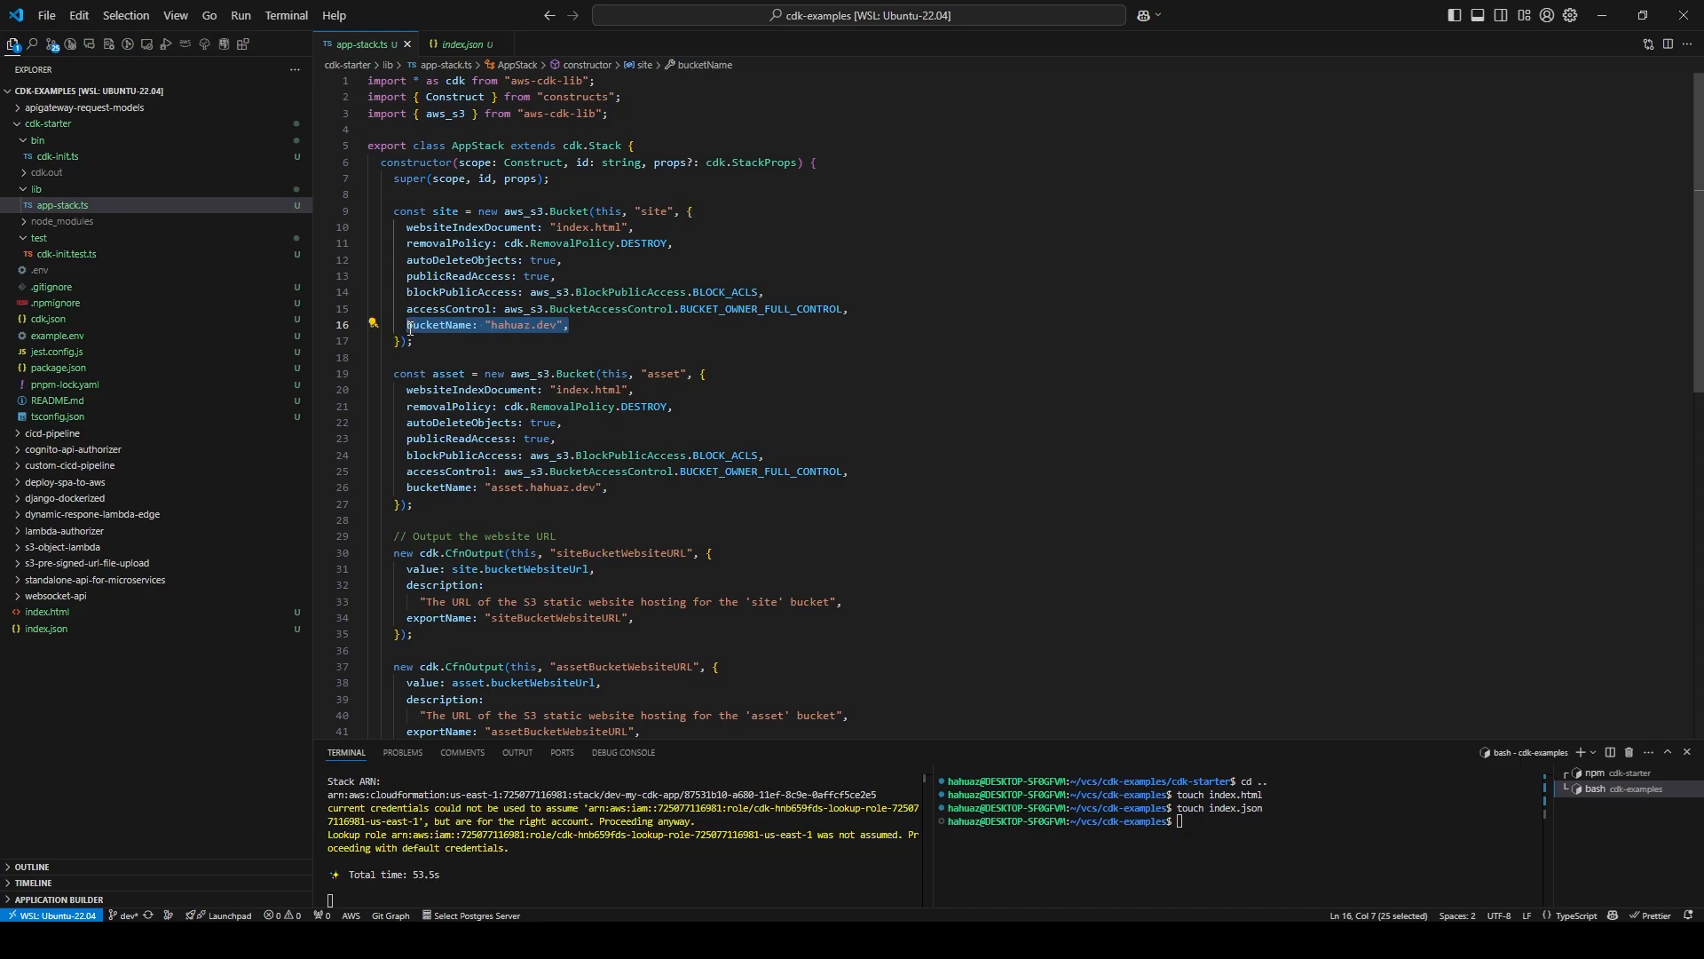
double_click(412, 325)
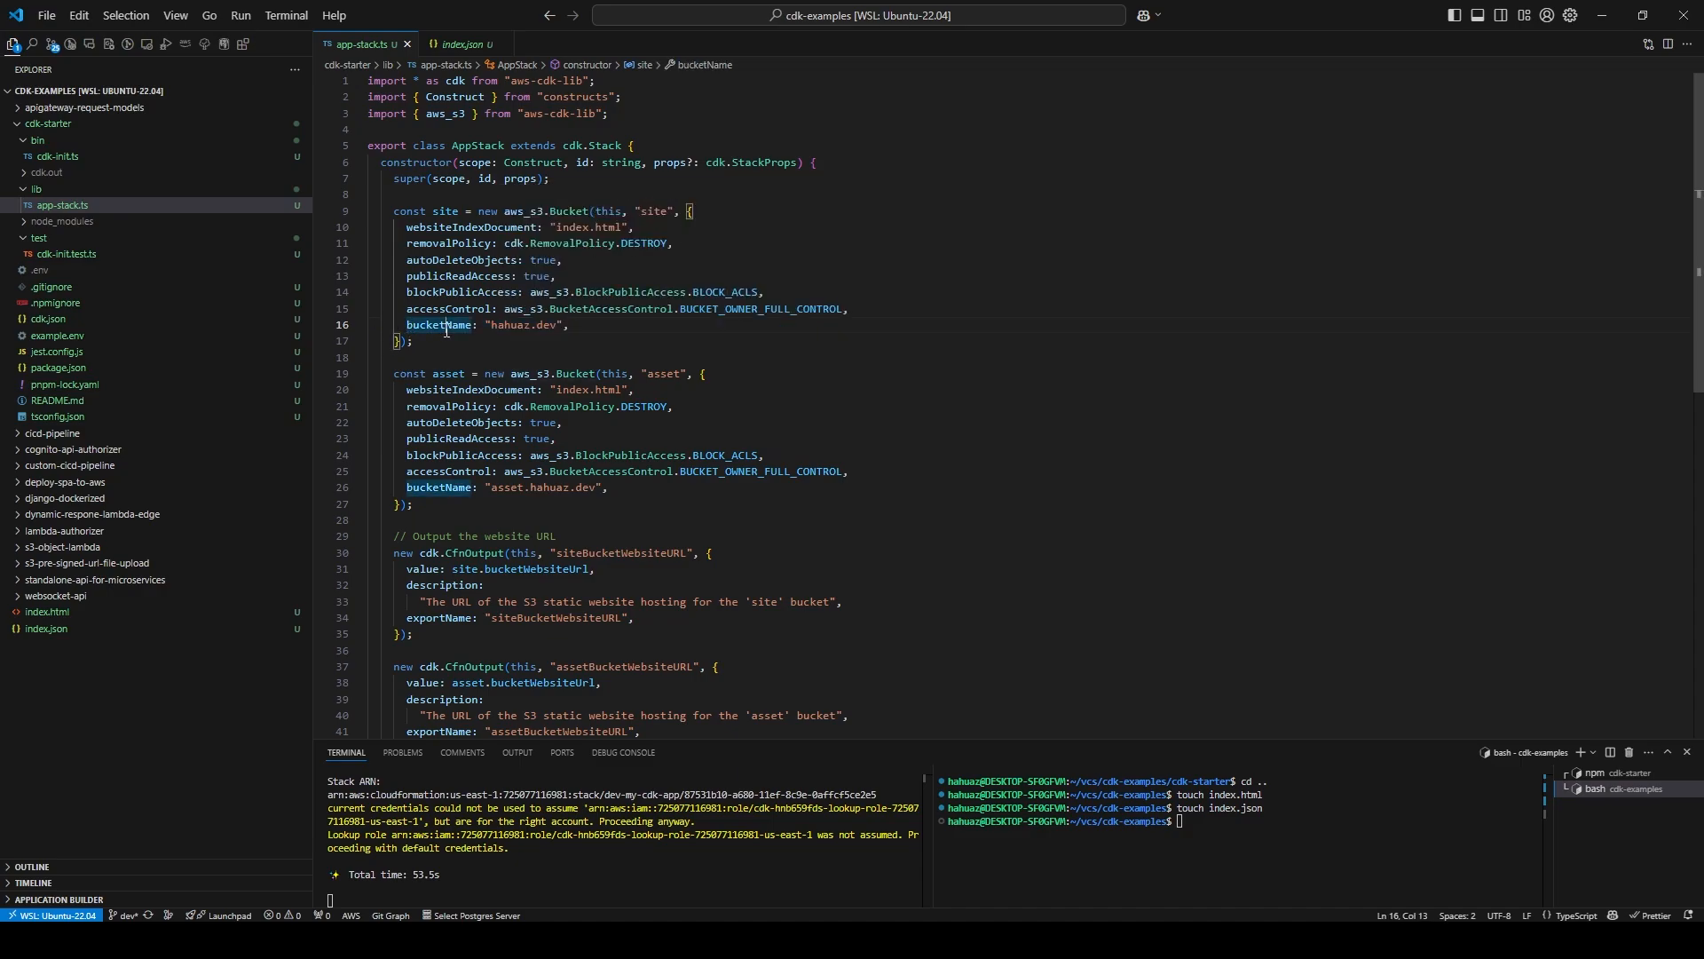
left_click_drag(479, 326, 563, 326)
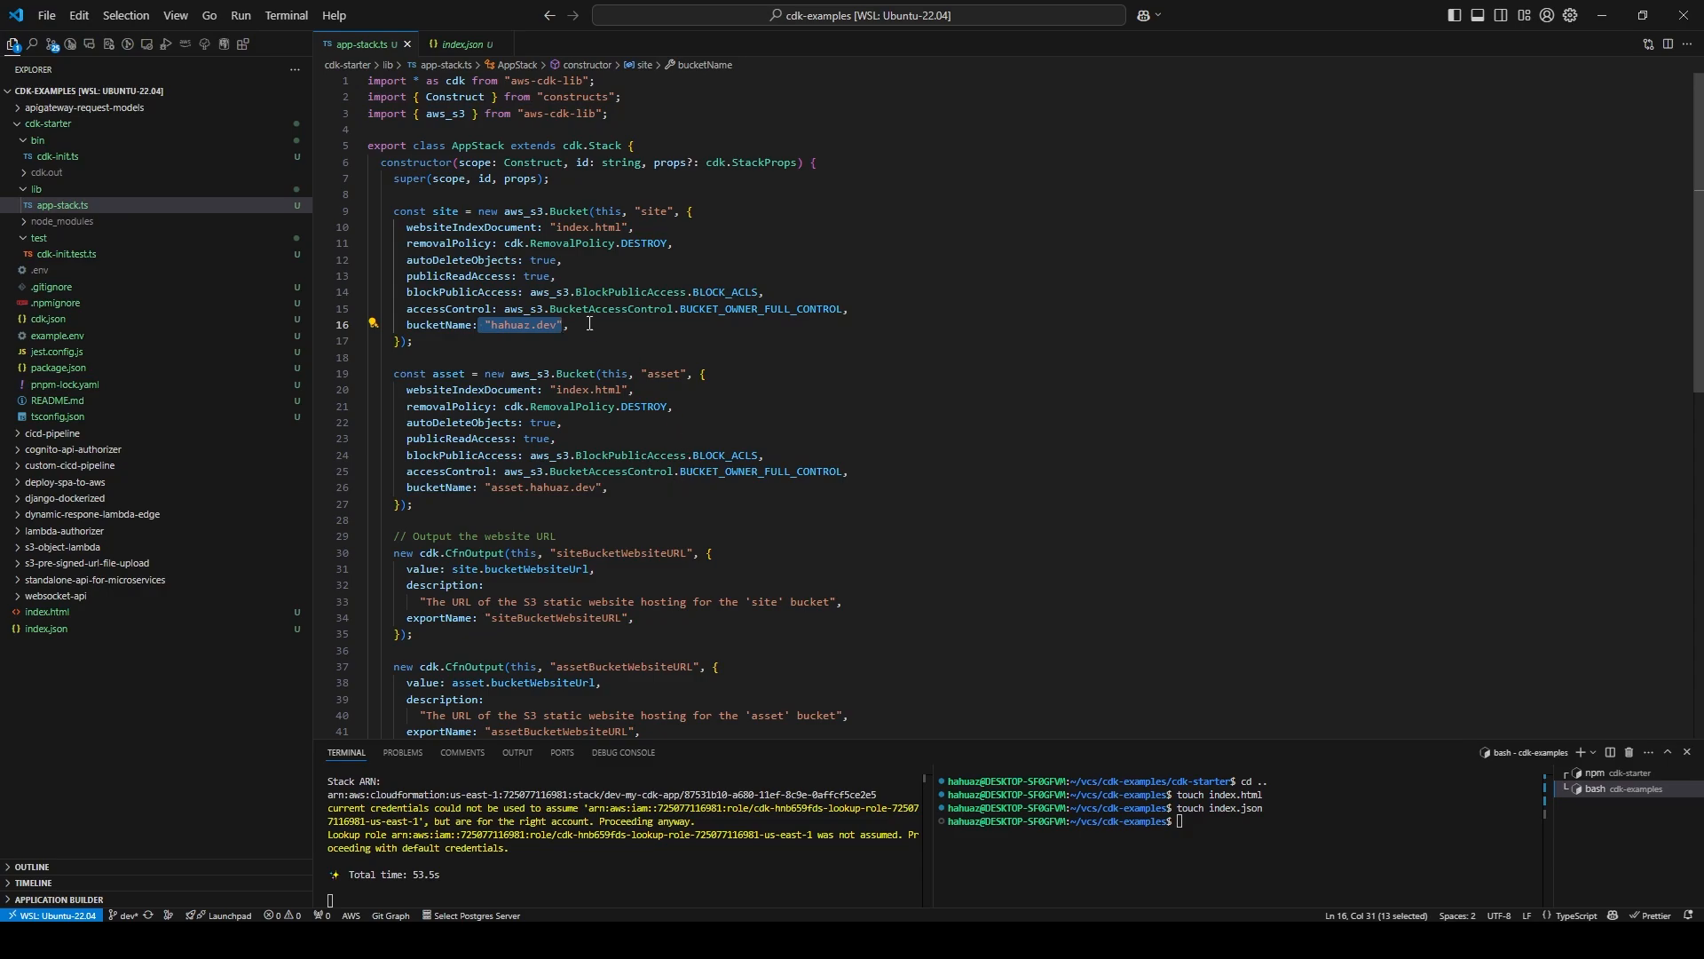
left_click(590, 323)
Review the asset bucket definition in app-stack.ts and compare it with the site bucket in the AppStack class.
left_click_drag(810, 505, 345, 374)
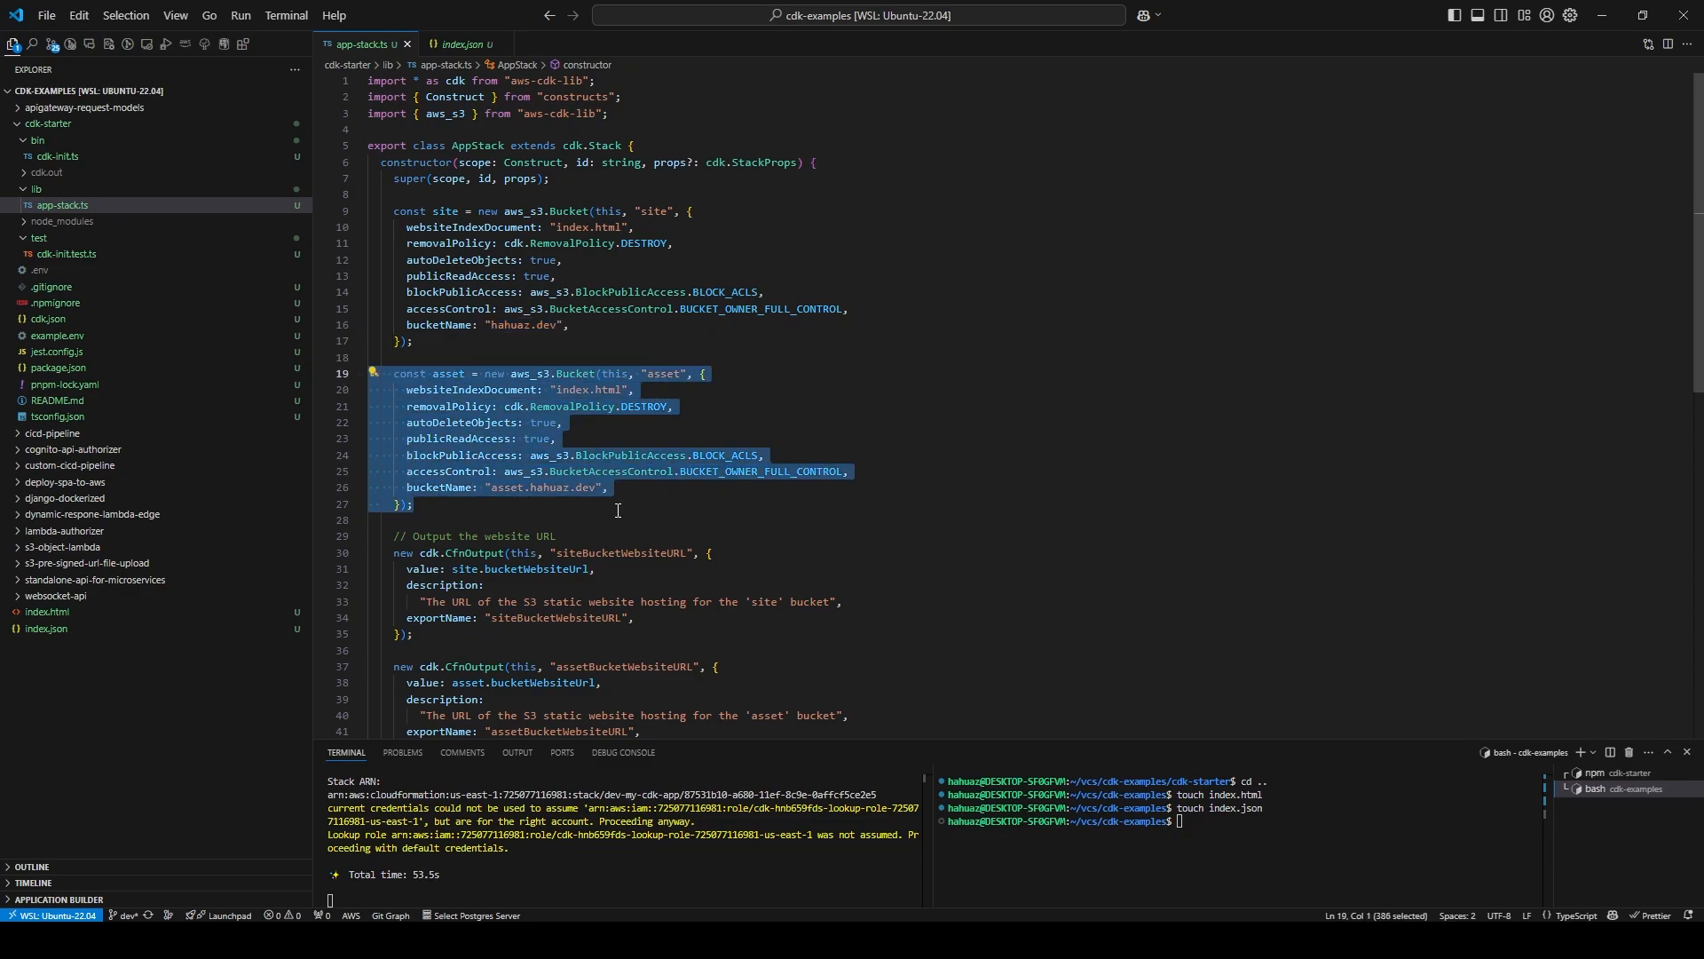
left_click_drag(918, 470, 348, 391)
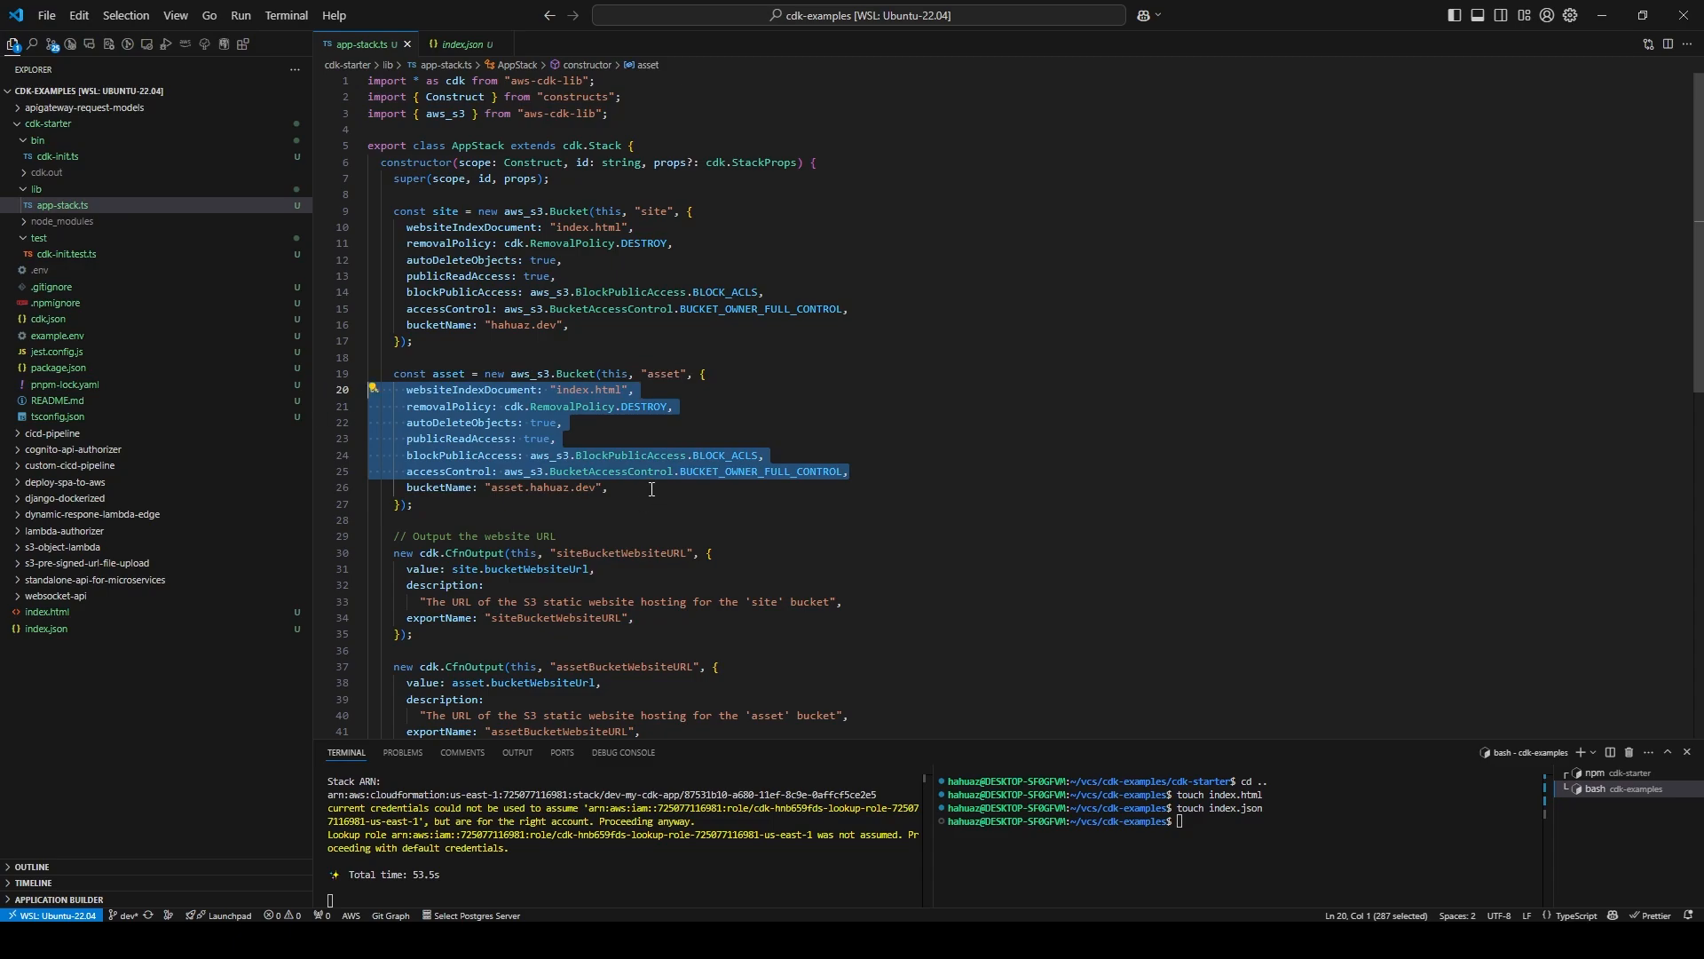
left_click_drag(660, 504, 378, 210)
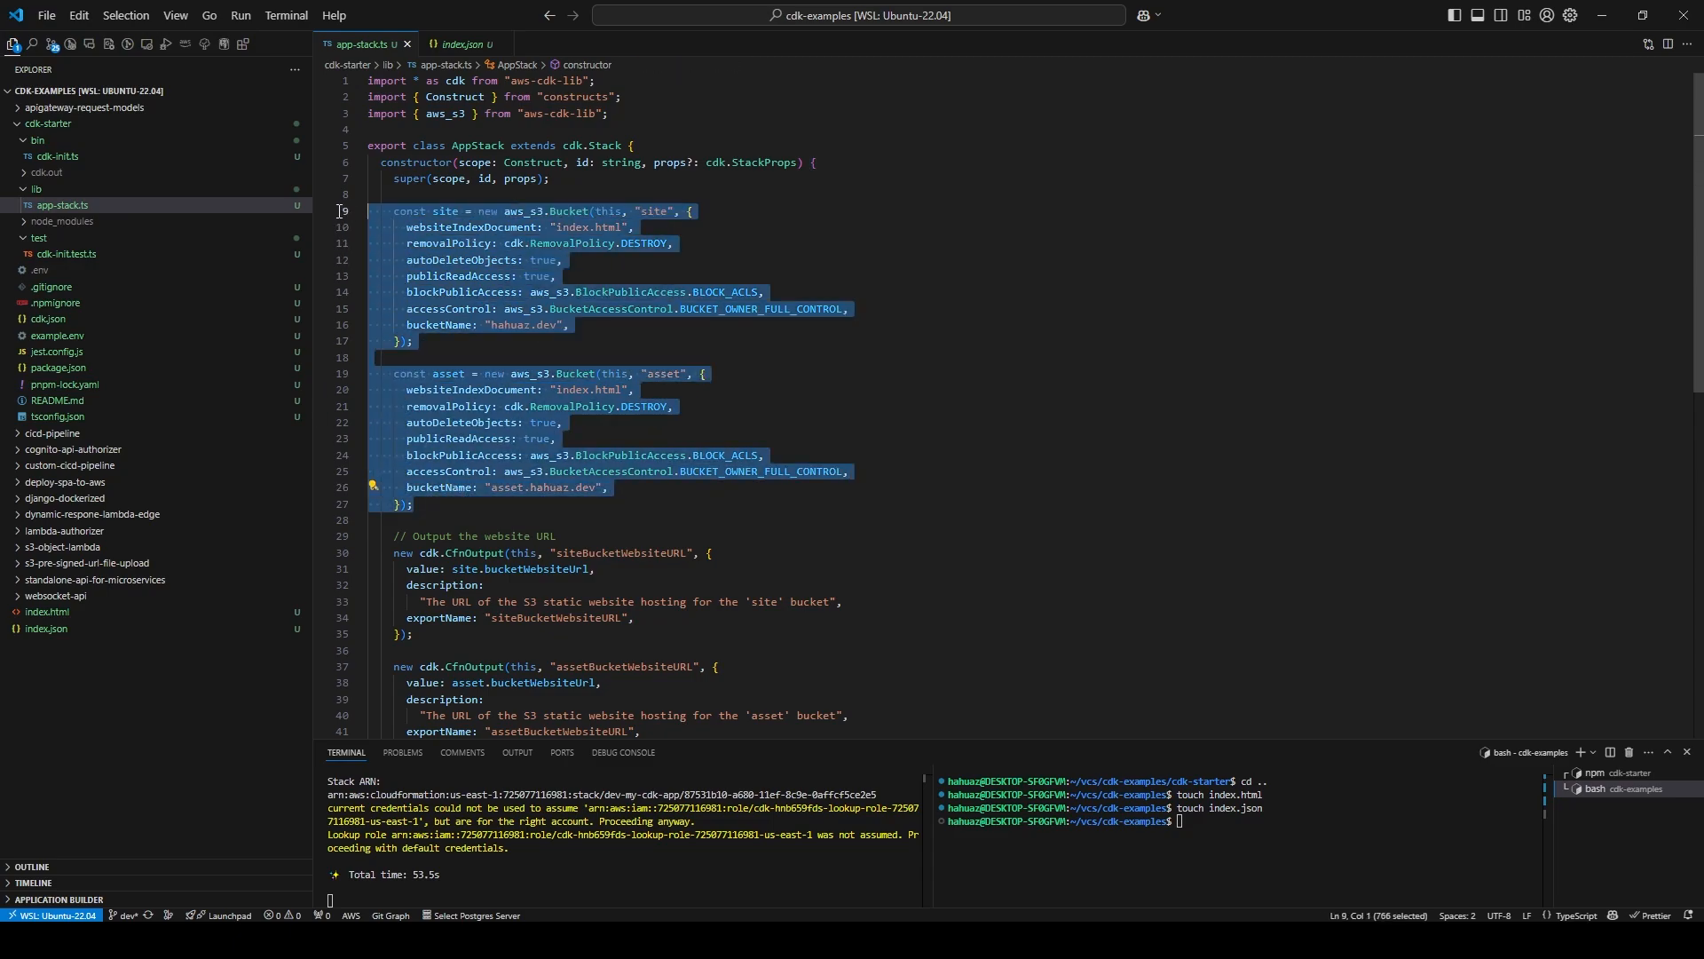
left_click(465, 514)
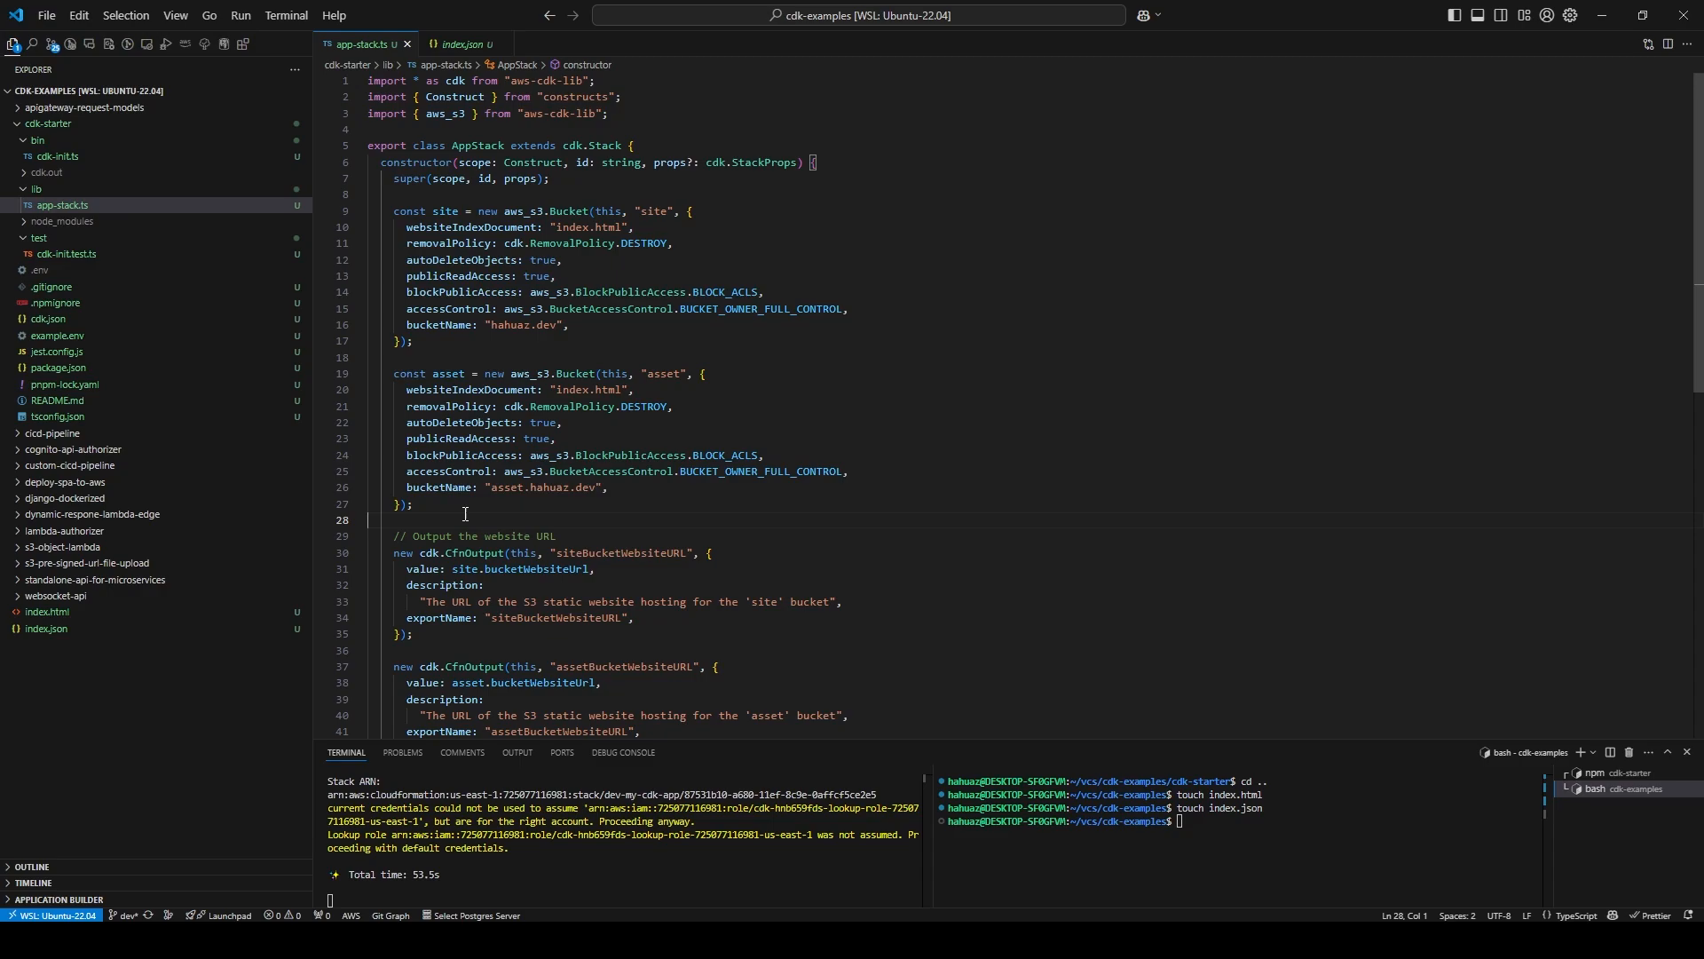
double_click(477, 145)
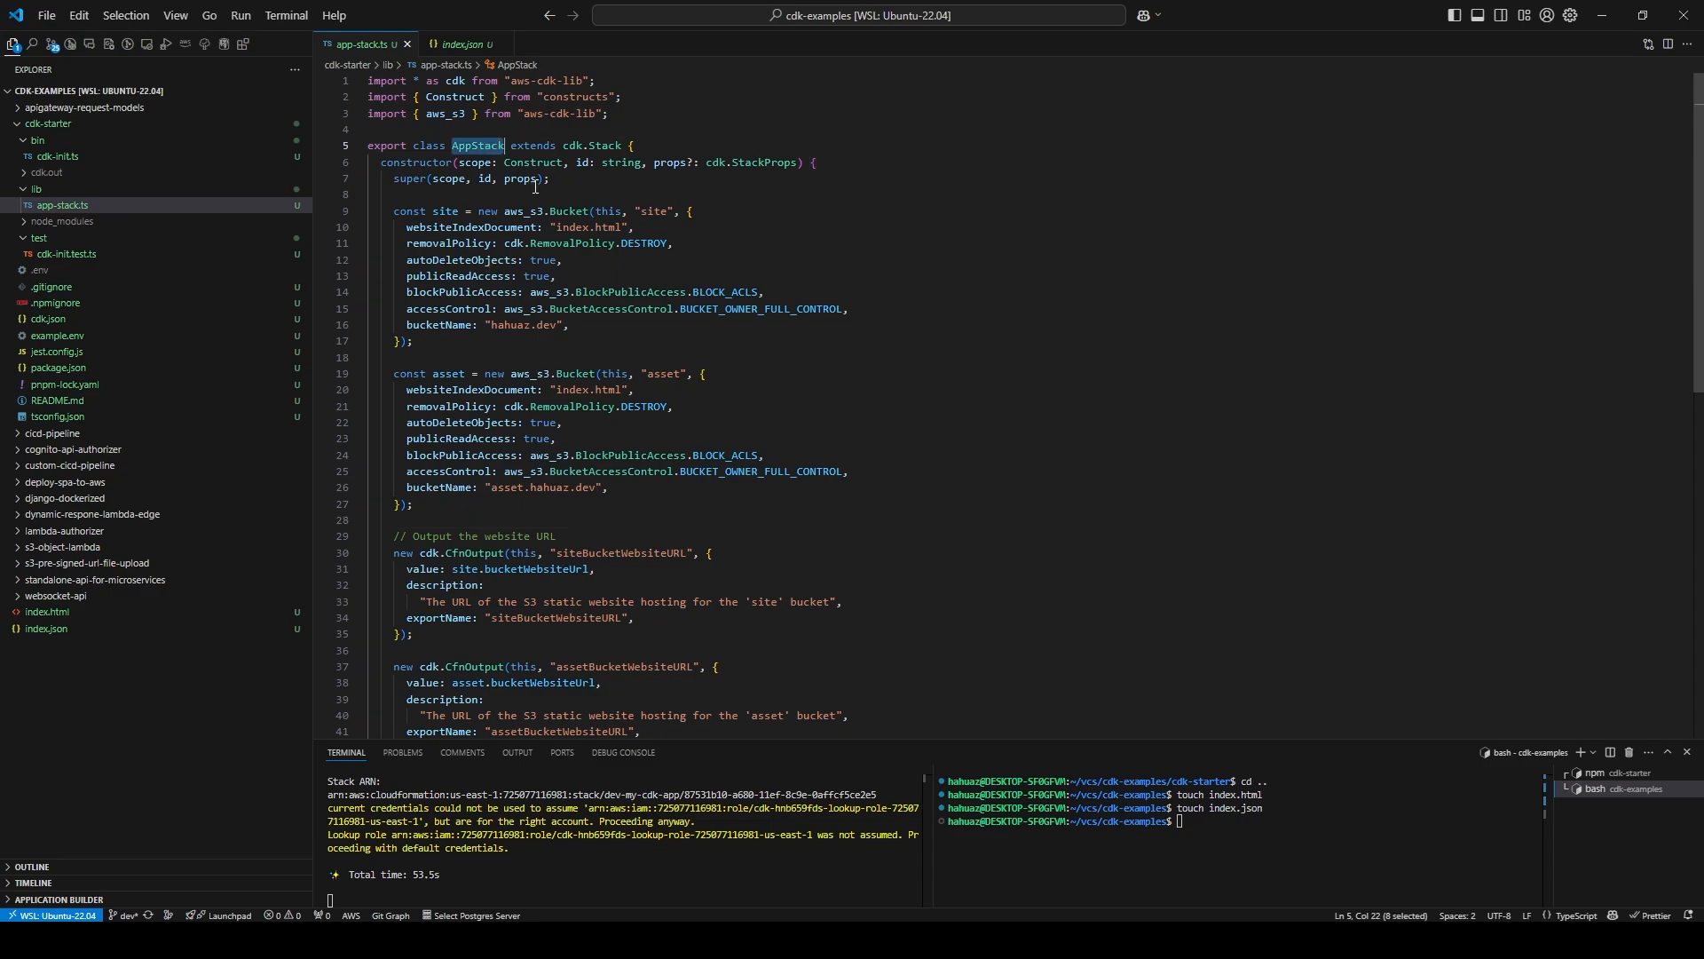
Switch to the browser and open the site and asset buckets from the dev-my-cdk-app stack's resources in separate tabs.
key("alt+Tab")
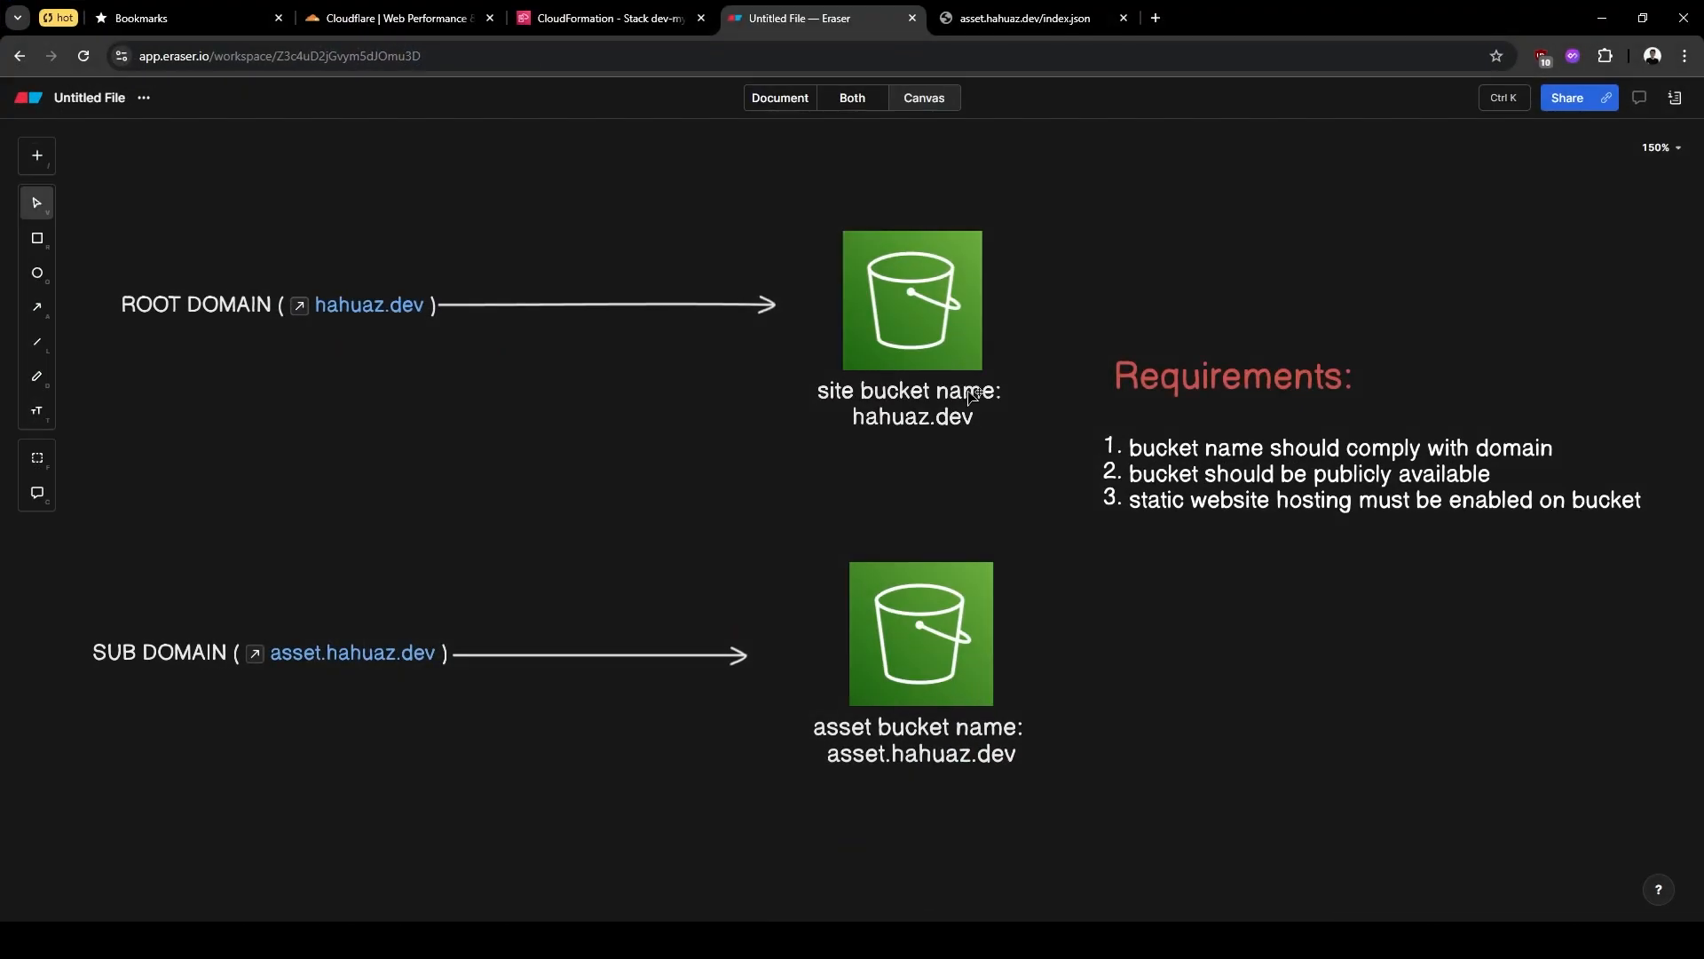
left_click(652, 18)
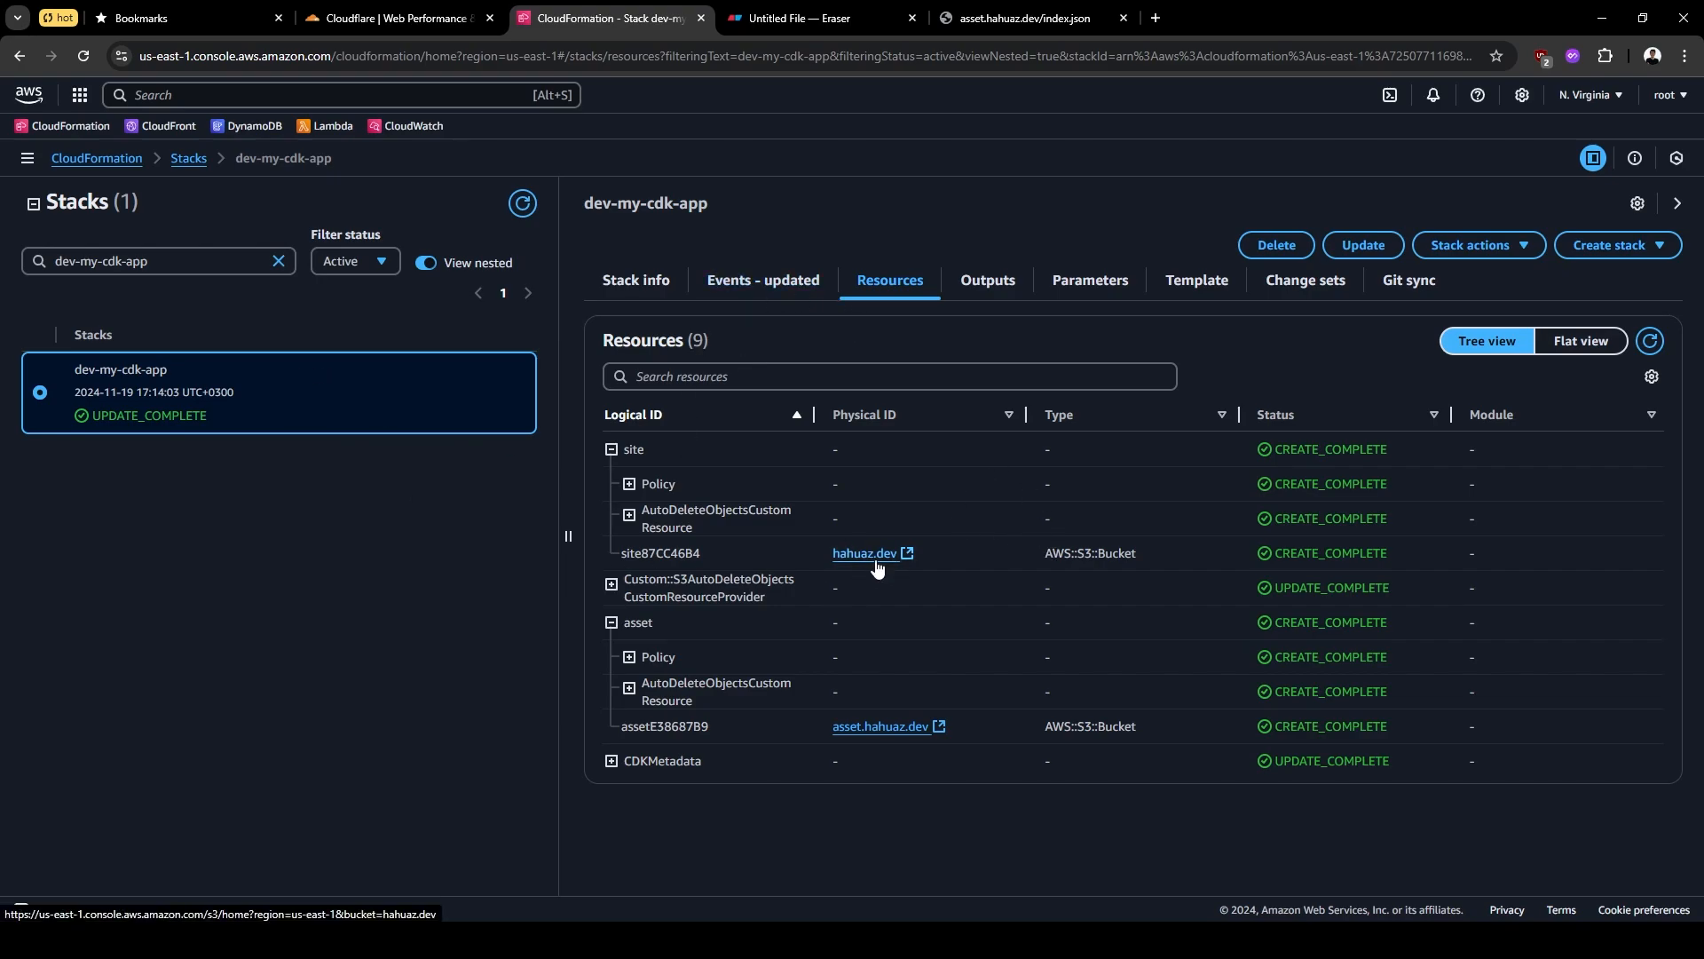
left_click_drag(831, 554, 918, 554)
left_click_drag(831, 729, 935, 721)
middle_click(839, 557)
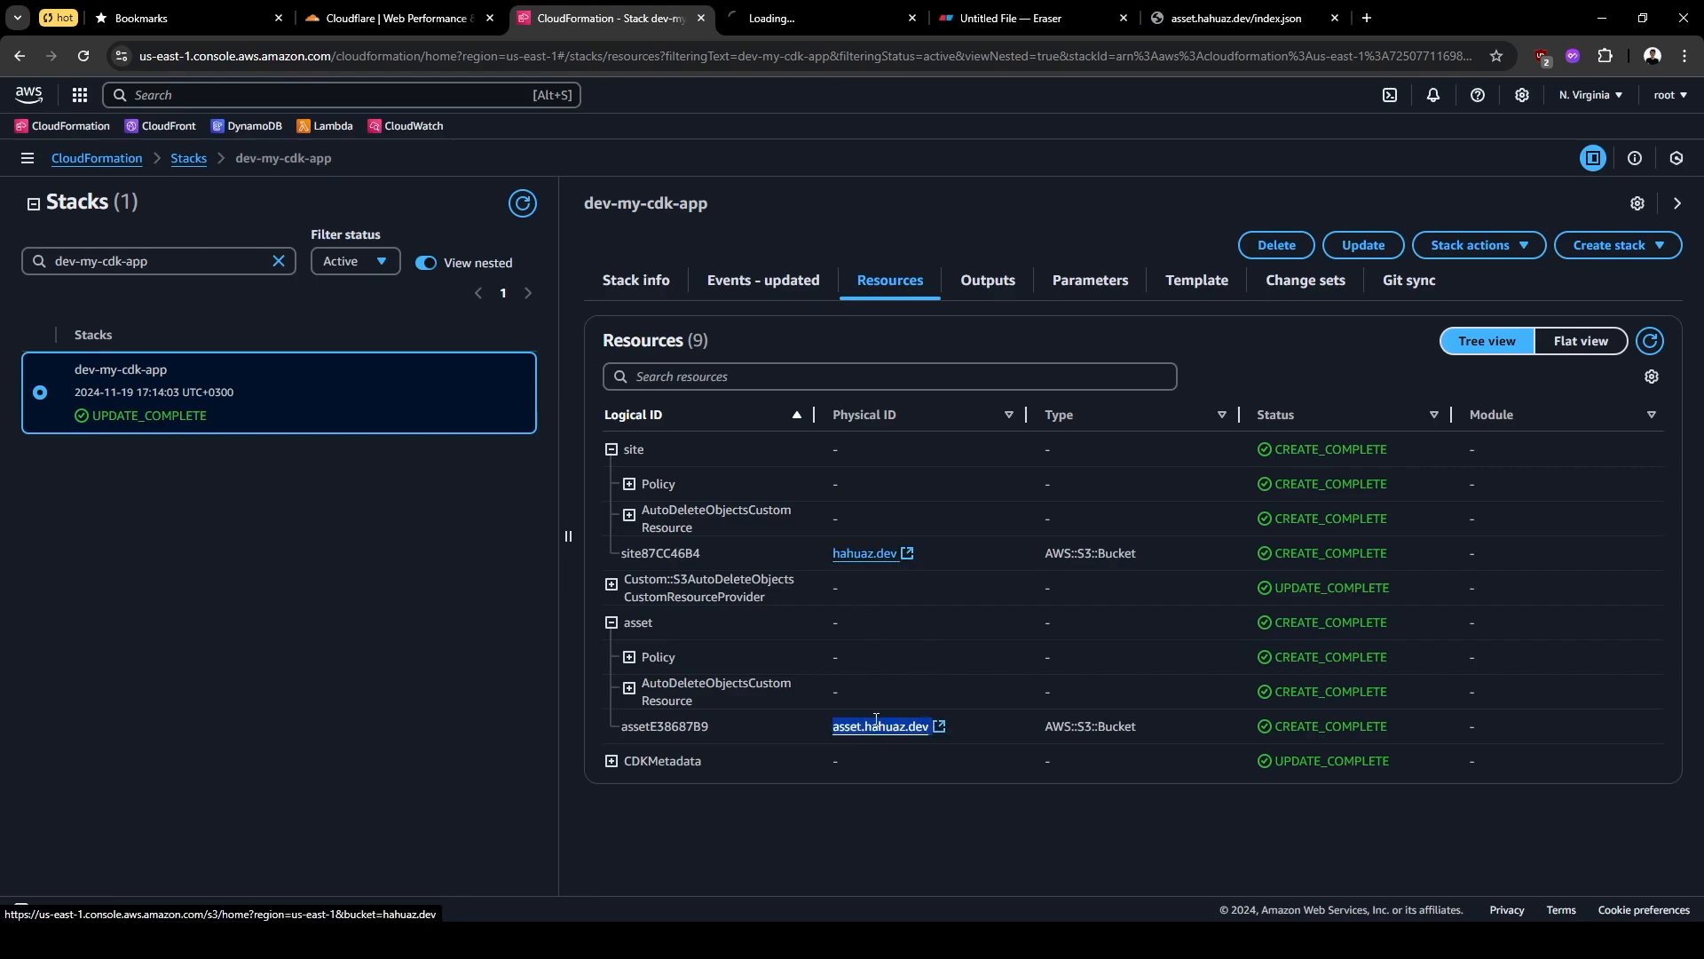
middle_click(875, 726)
Check the objects stored in the hahuaz.dev bucket and in the asset.hahuaz.dev bucket.
left_click(789, 19)
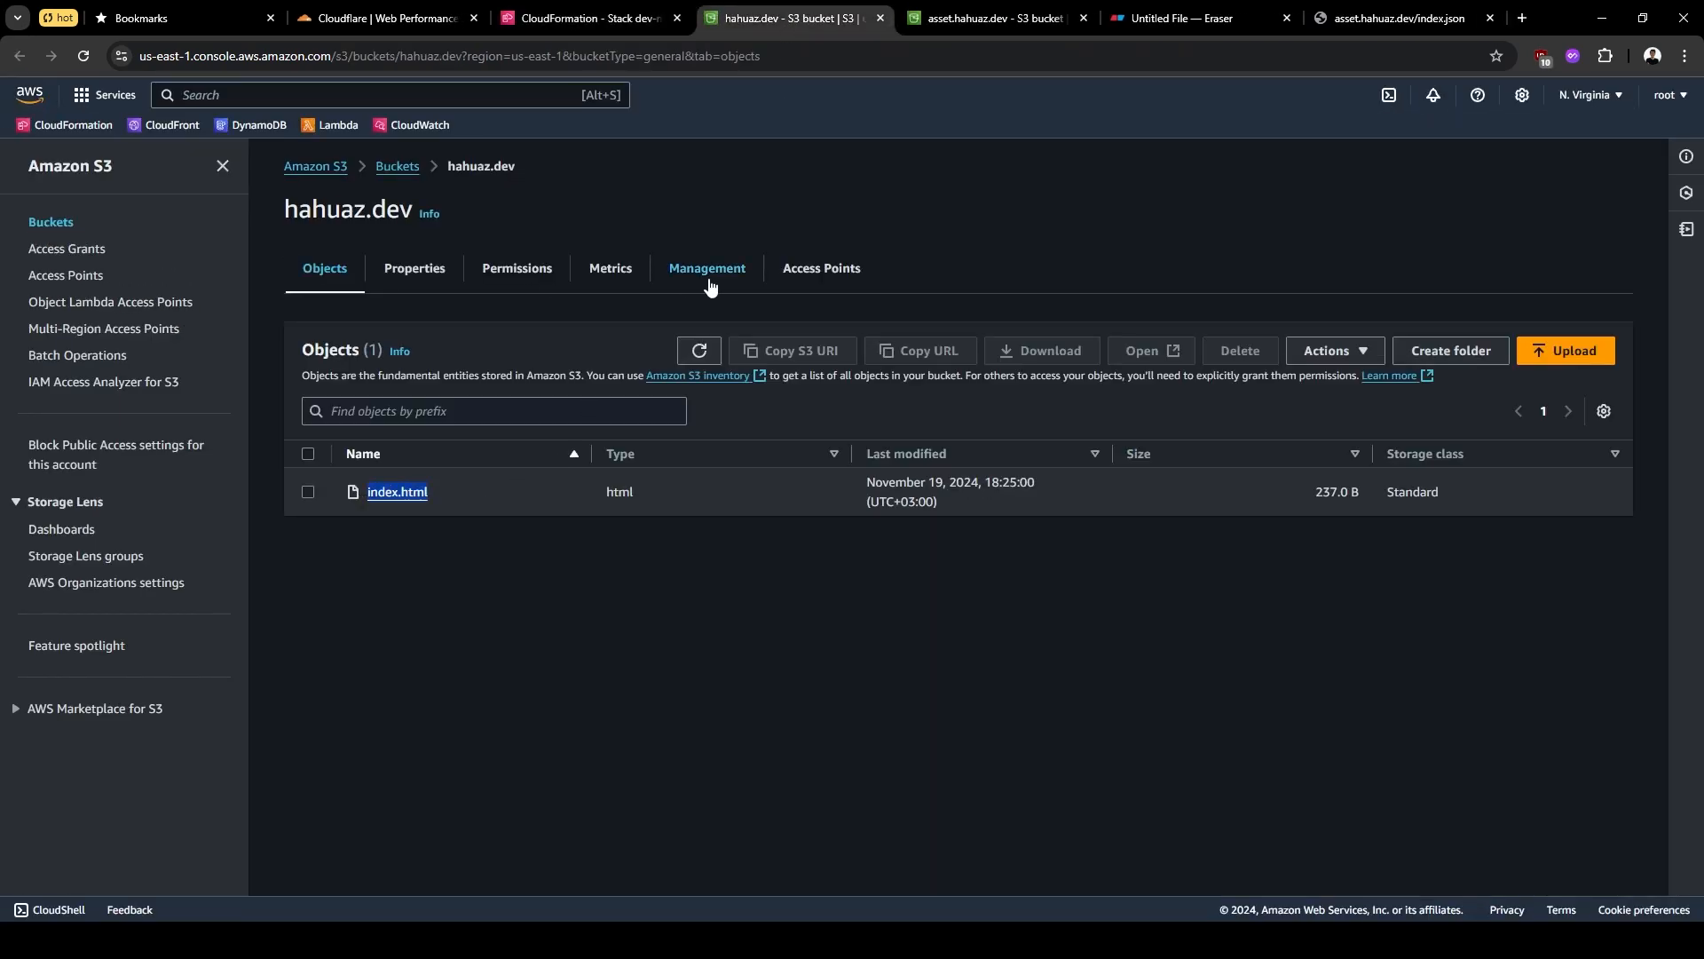
left_click_drag(485, 502, 367, 493)
left_click(959, 13)
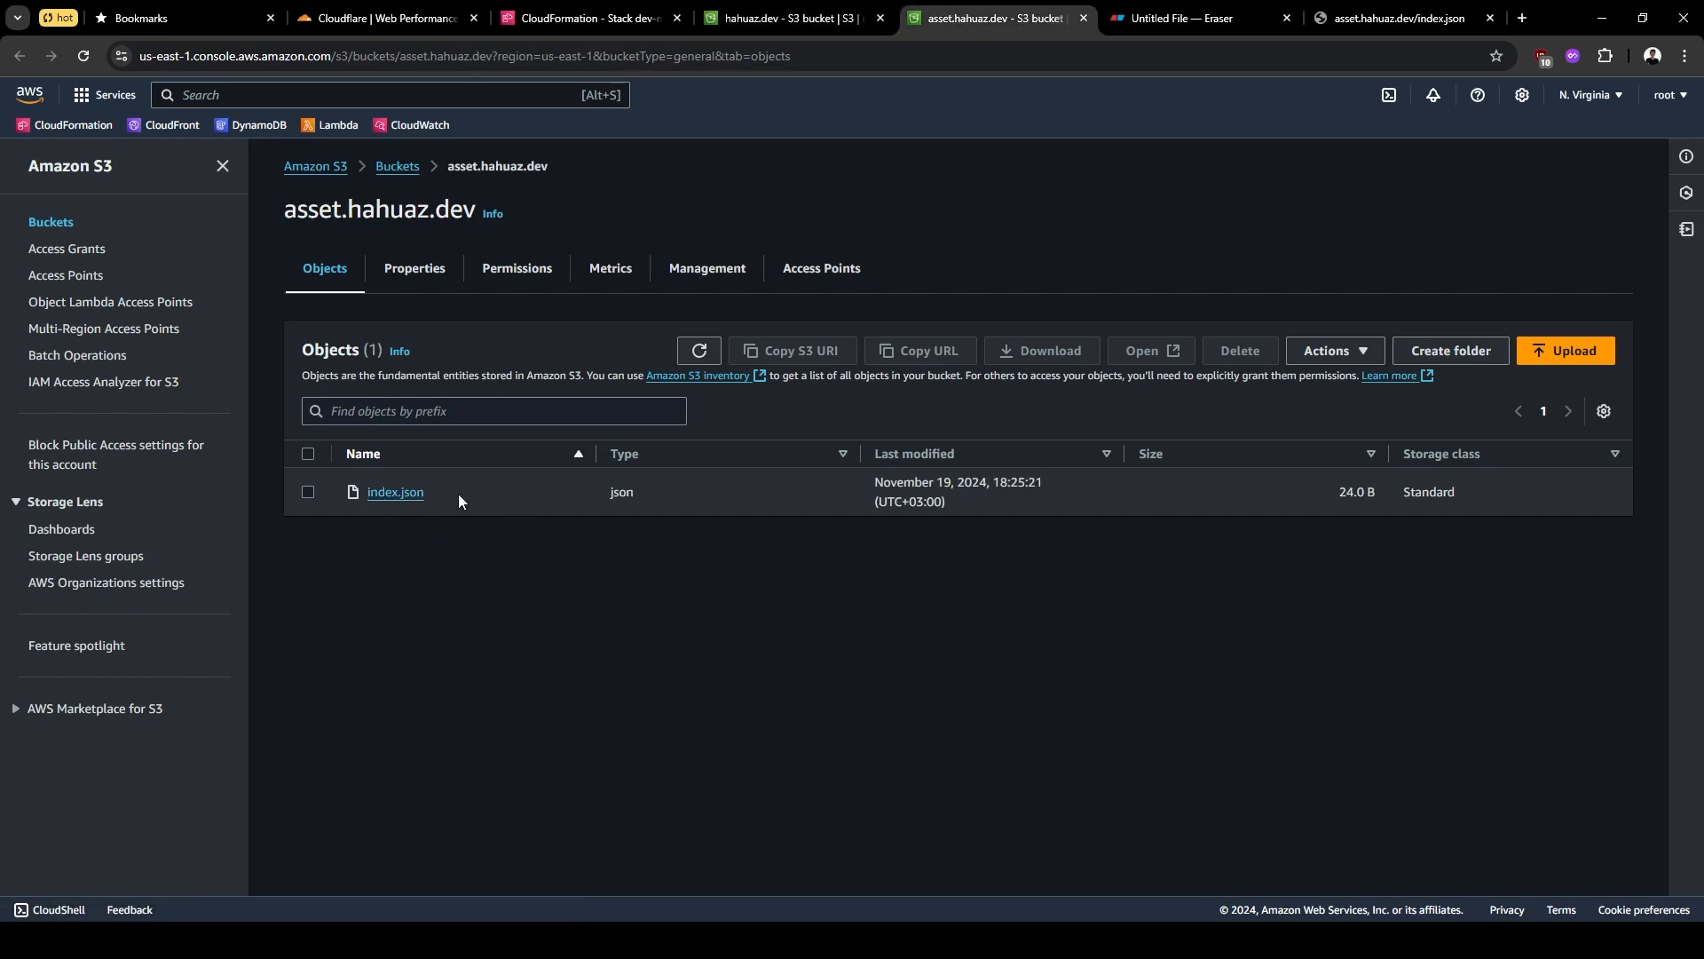
left_click_drag(455, 488, 366, 493)
Switch to VS Code and view the contents of index.html and index.json.
key("alt+Tab")
left_click(47, 611)
key("ctrl+a")
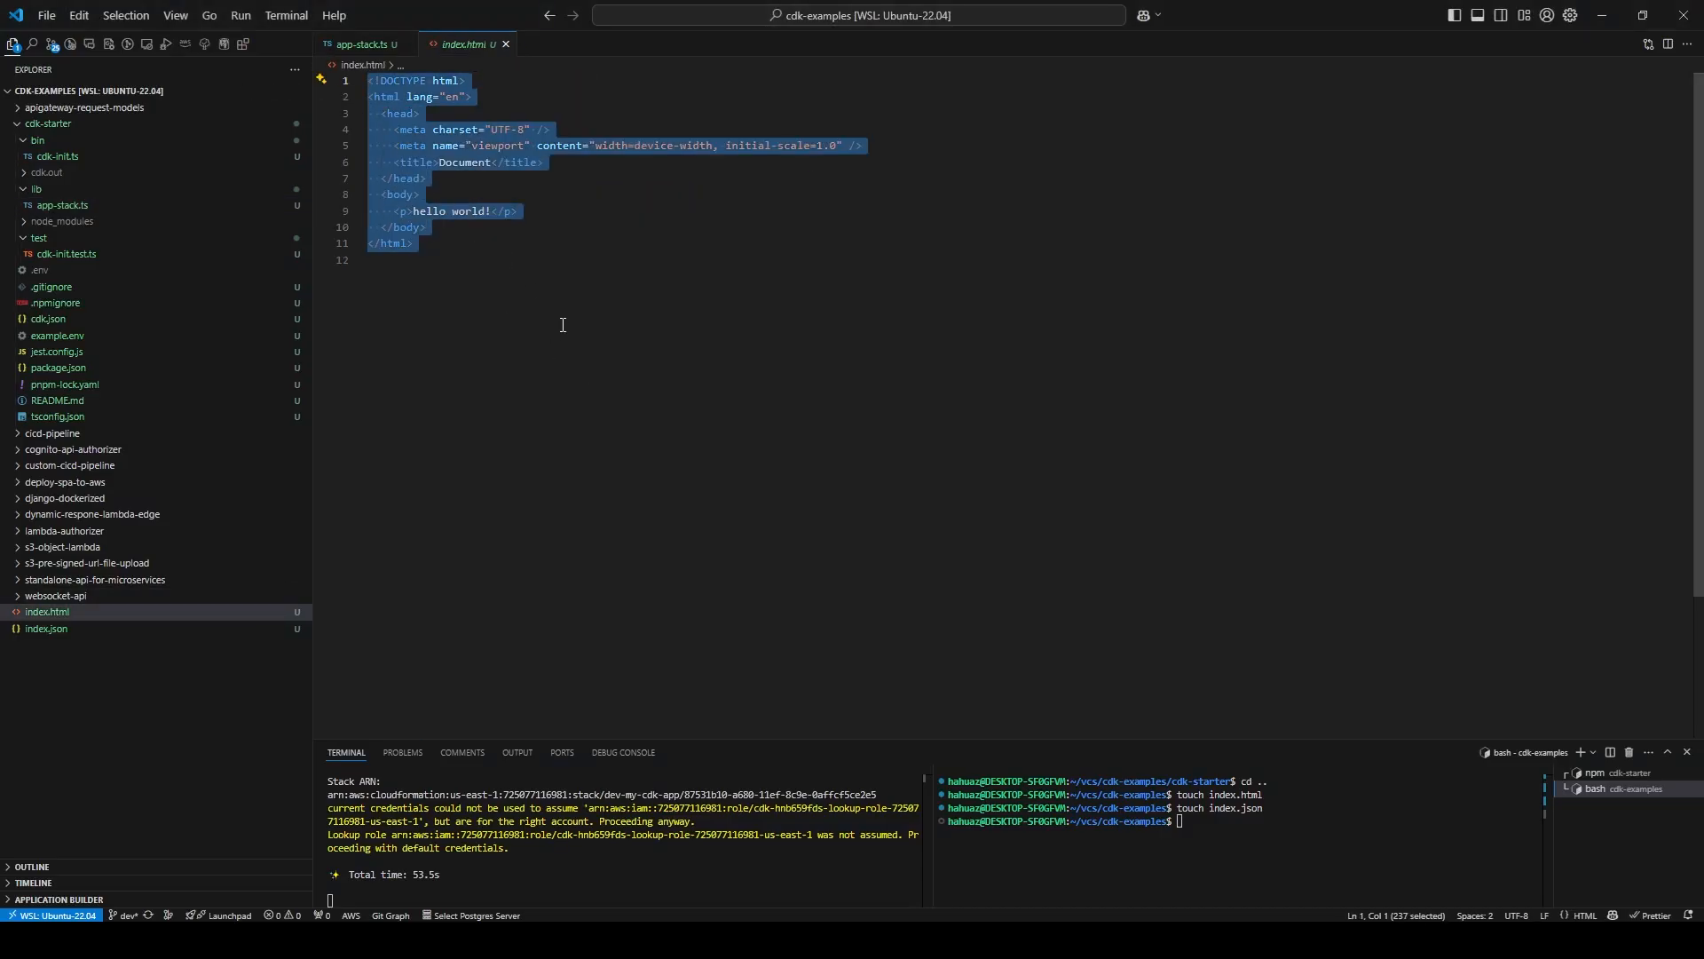
left_click(468, 391)
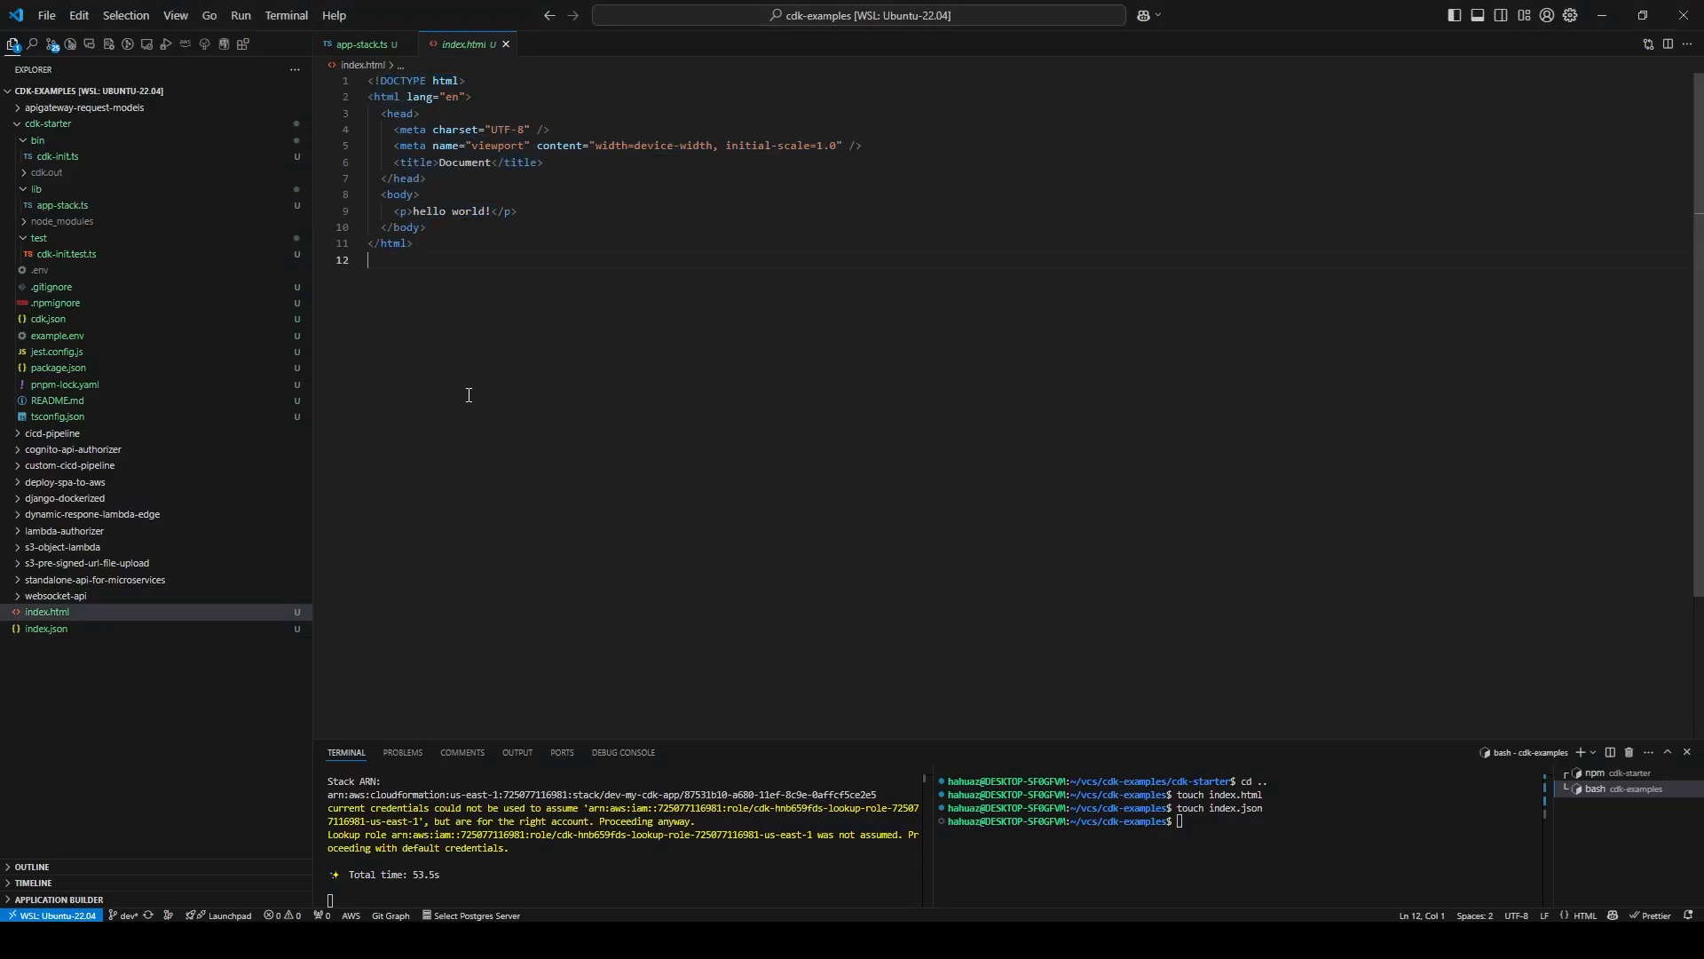
left_click(110, 631)
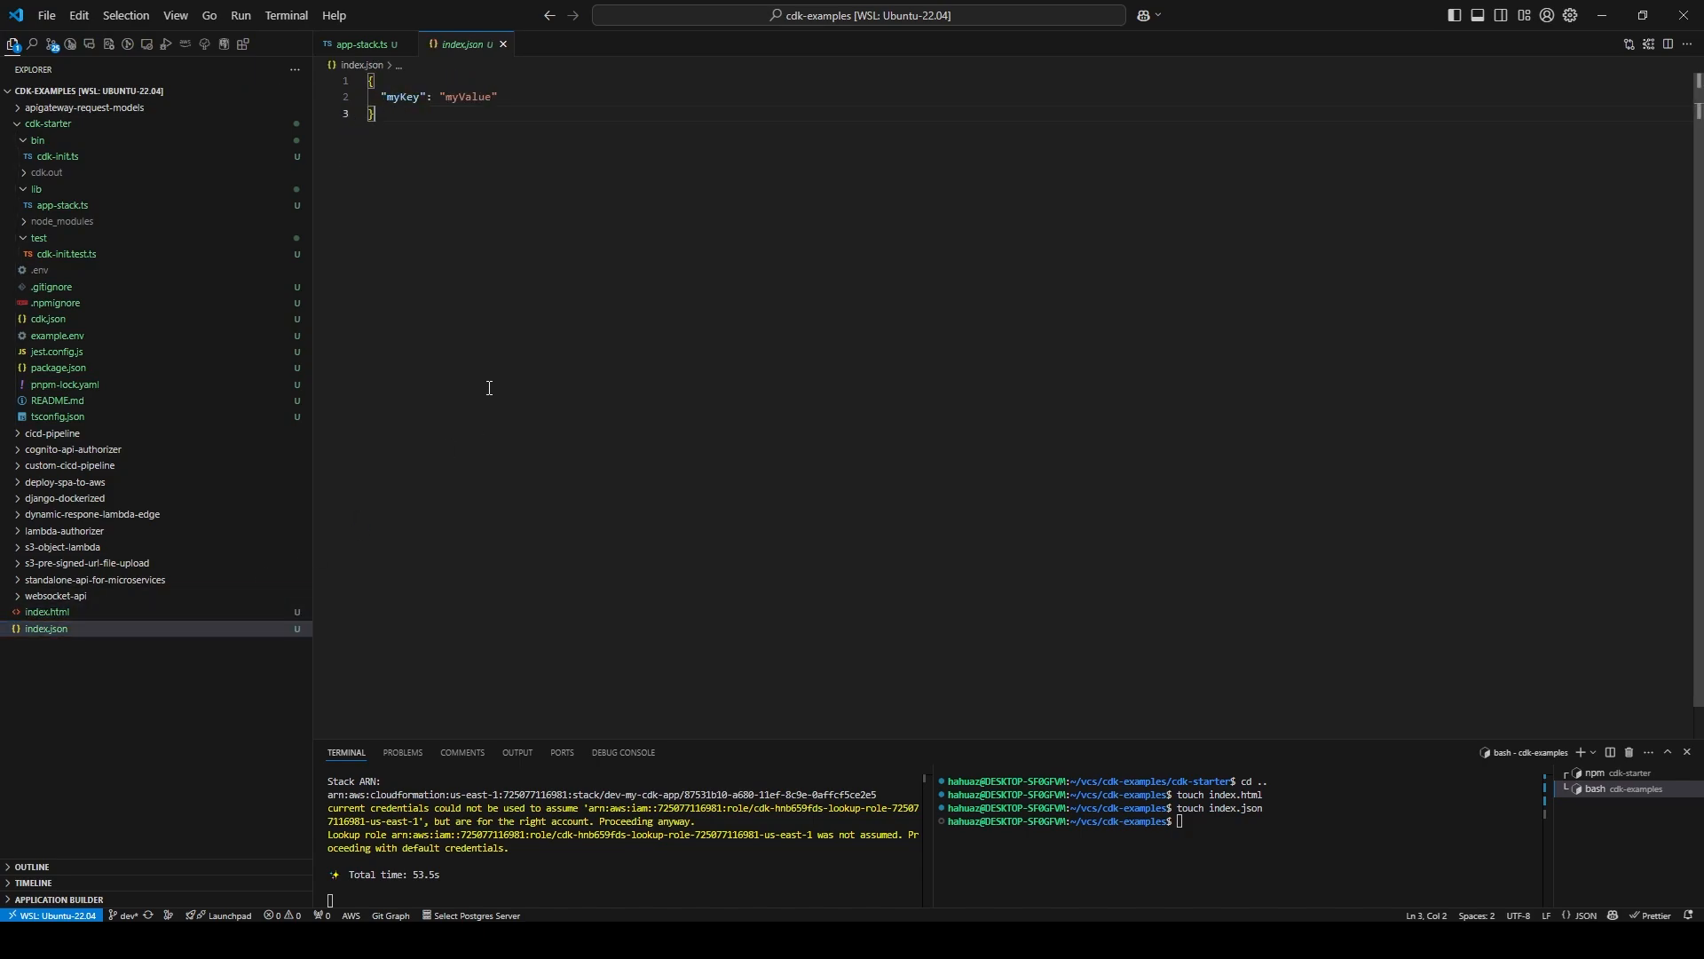
left_click_drag(405, 119, 351, 71)
Switch to the browser and check the Block all public access setting in the hahuaz.dev bucket's permissions.
key("alt+Tab")
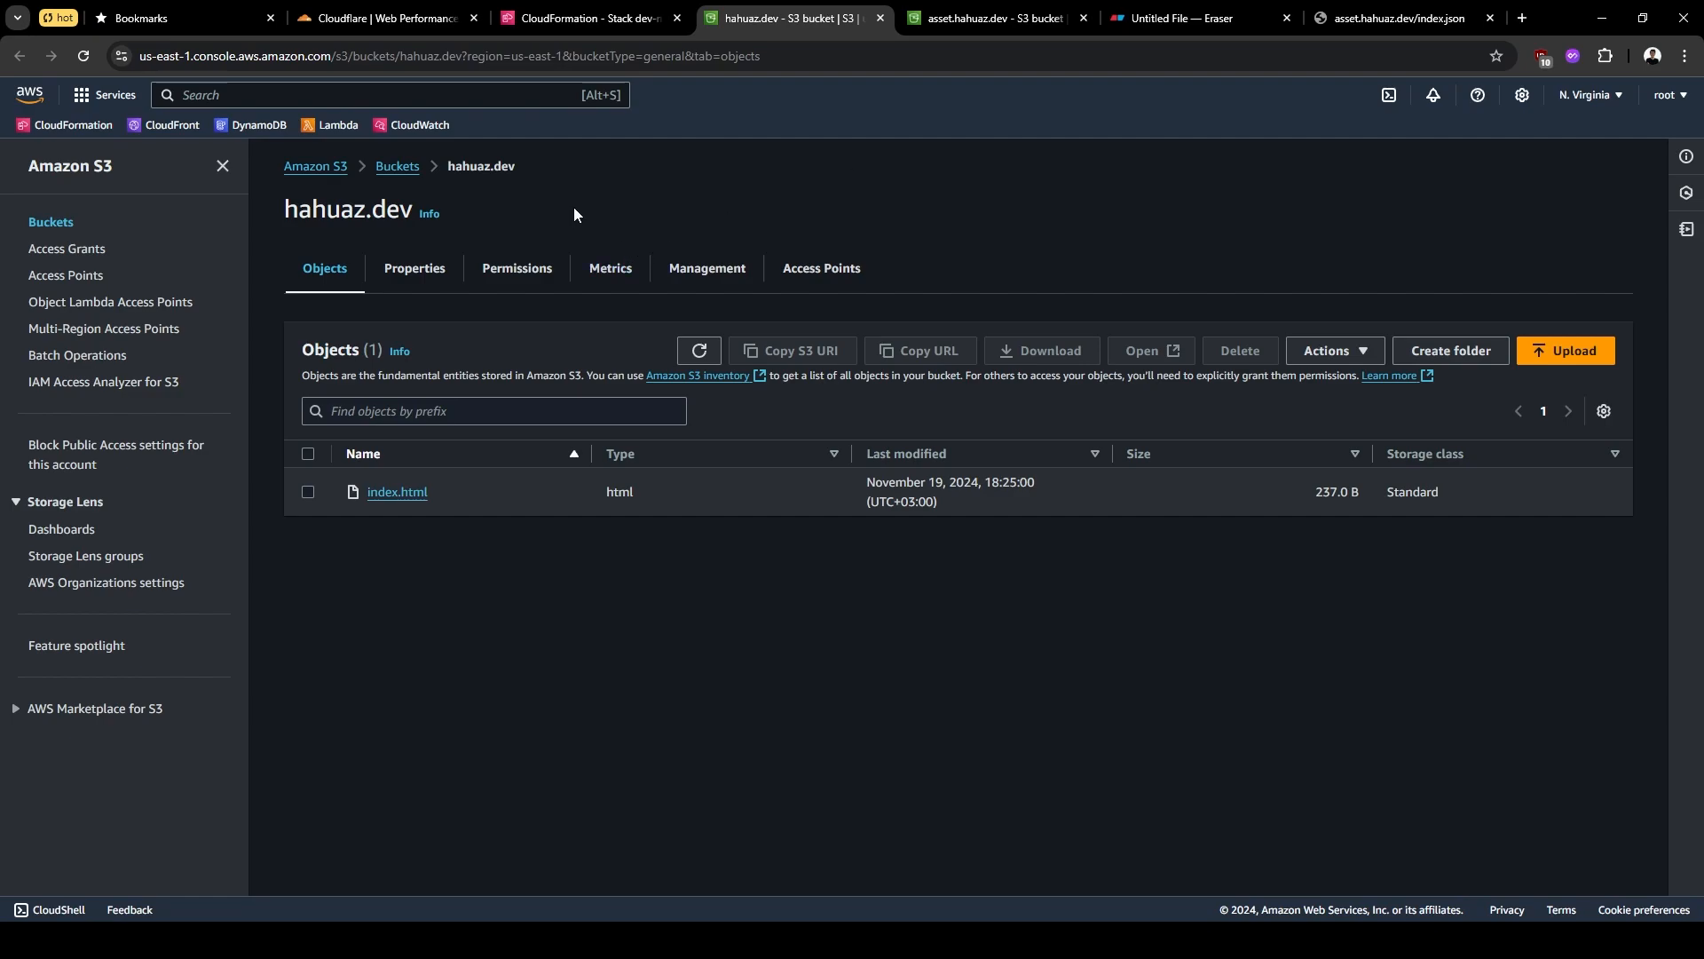
left_click(517, 268)
scroll(572, 401, "down", 1)
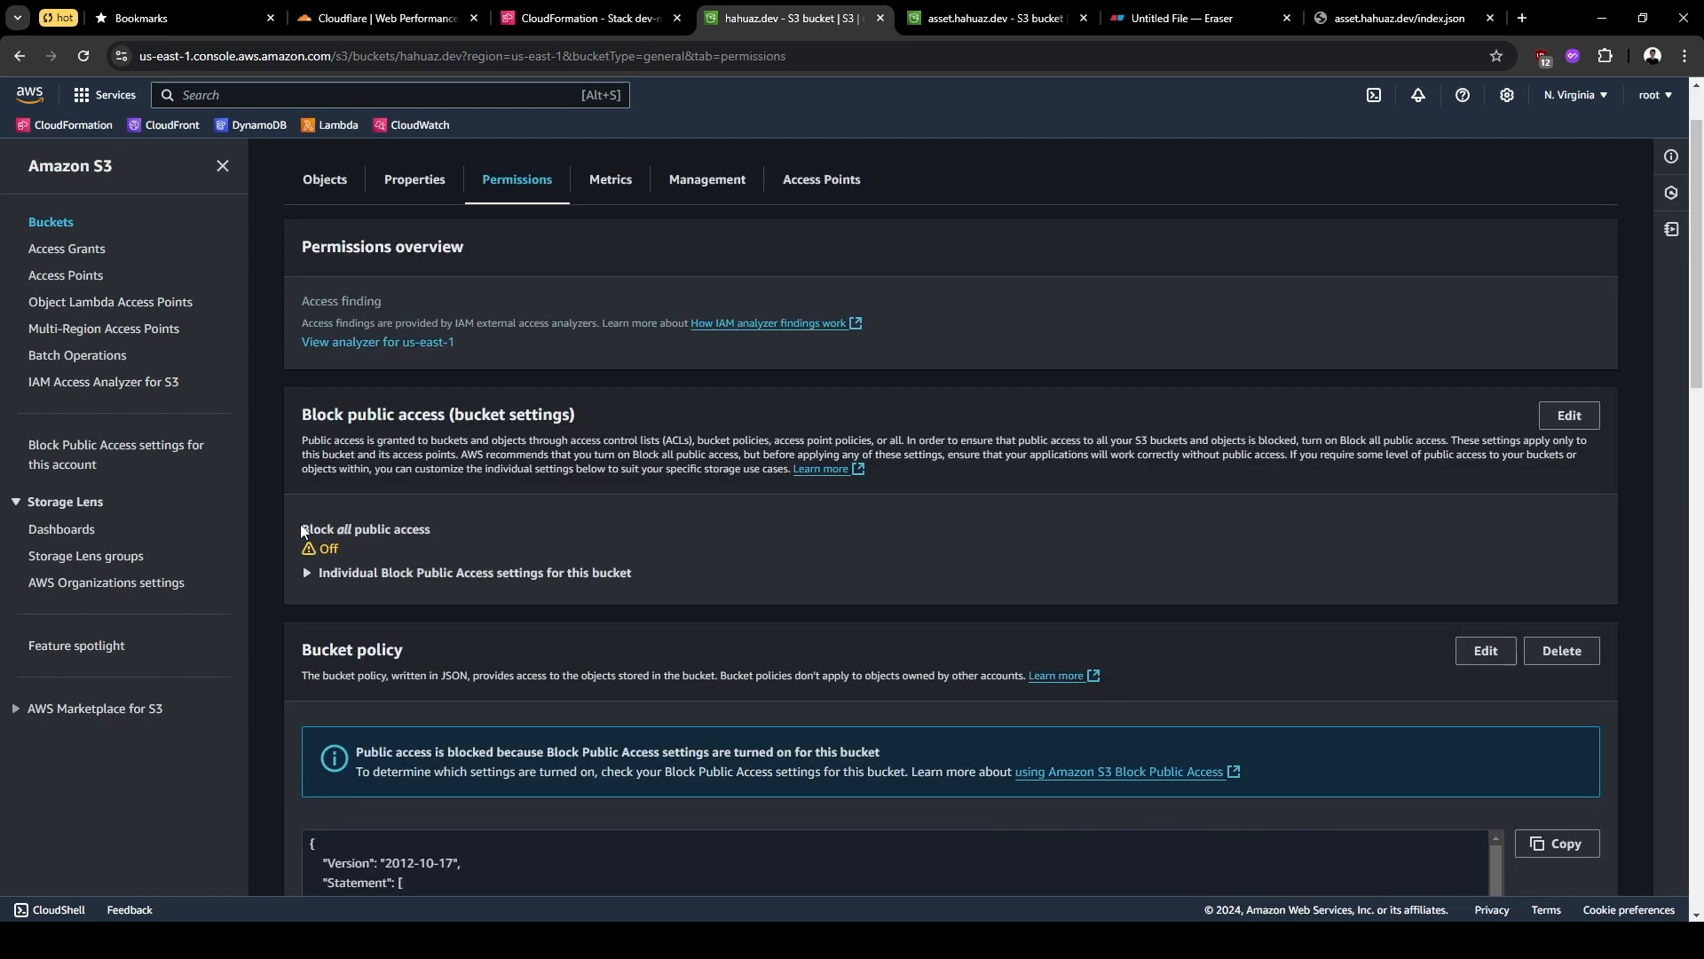
mouse_move(300, 528)
left_mouse_down()
mouse_move(456, 531)
mouse_move(312, 548)
left_mouse_up()
scroll(511, 562, "down", 2)
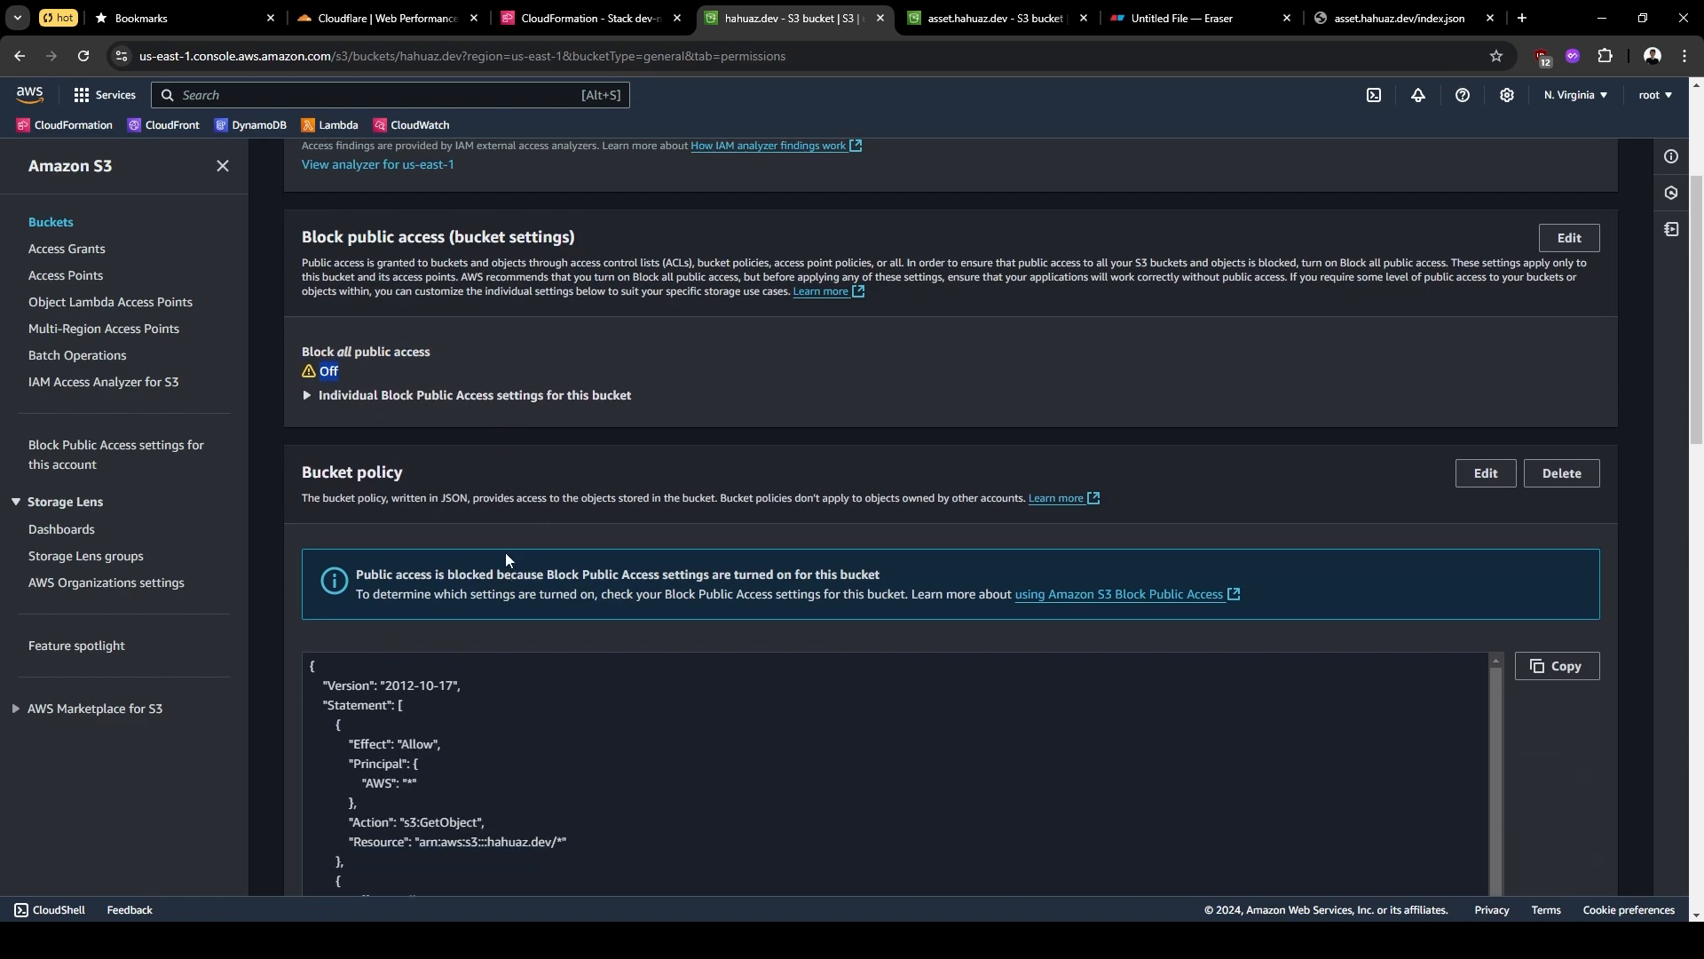
Examine the first statement of the hahuaz.dev bucket policy.
scroll(506, 558, "down", 2)
left_click(385, 683)
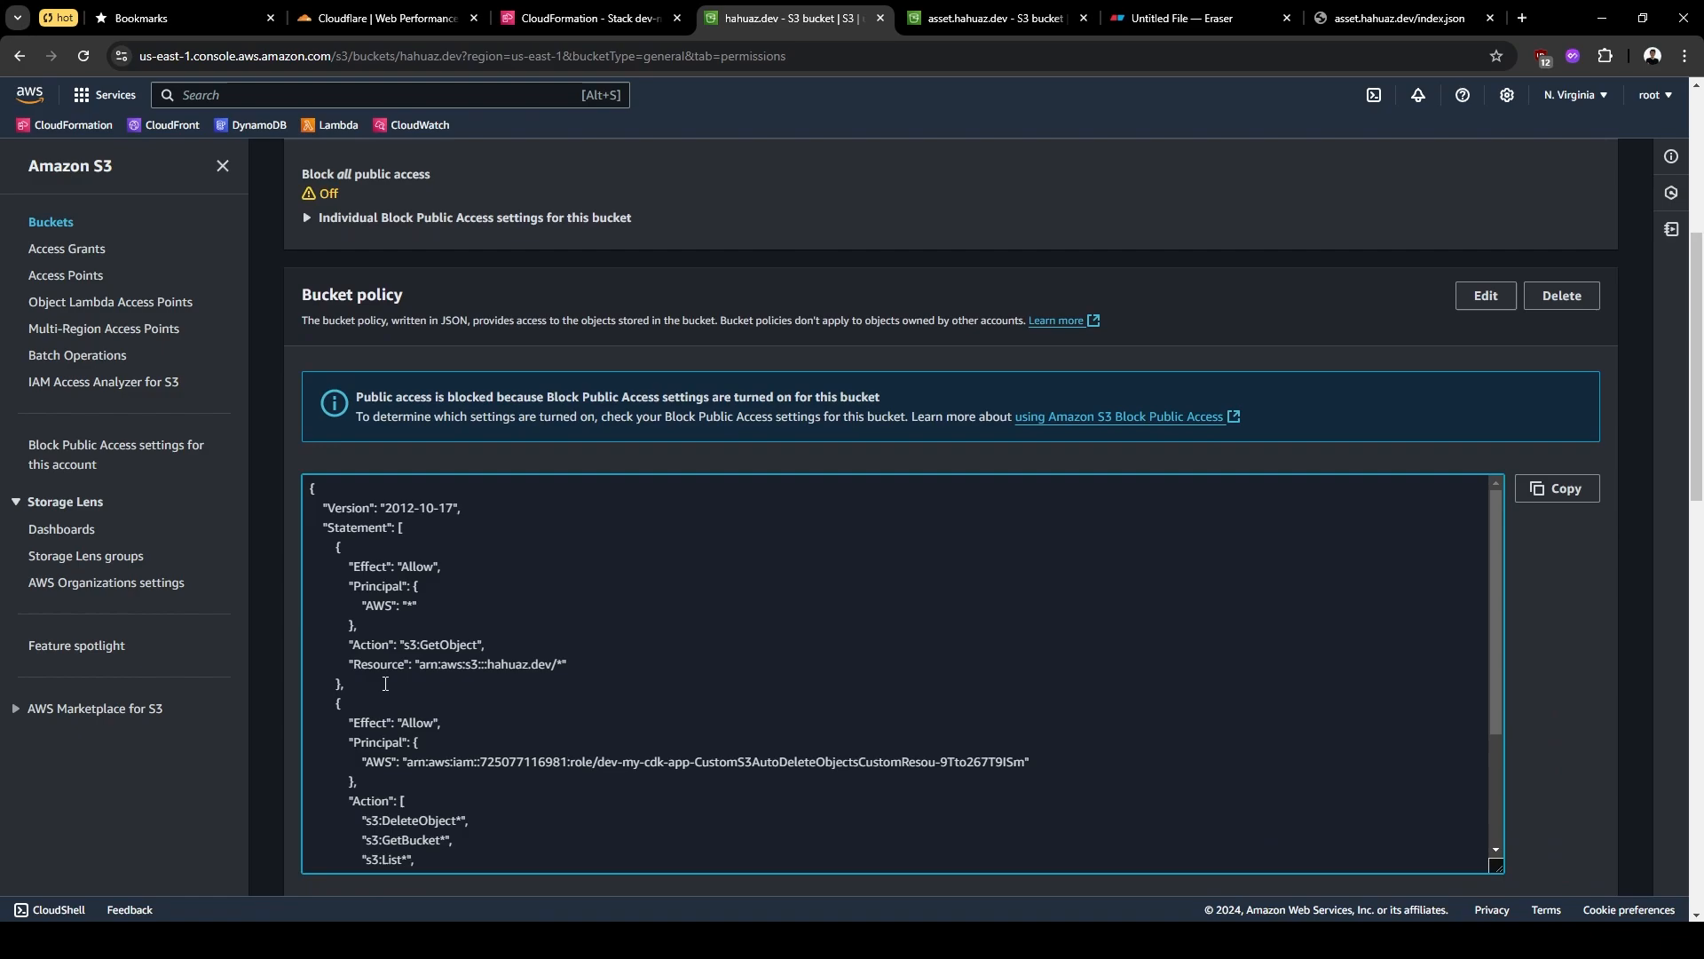
left_click_drag(343, 684, 304, 549)
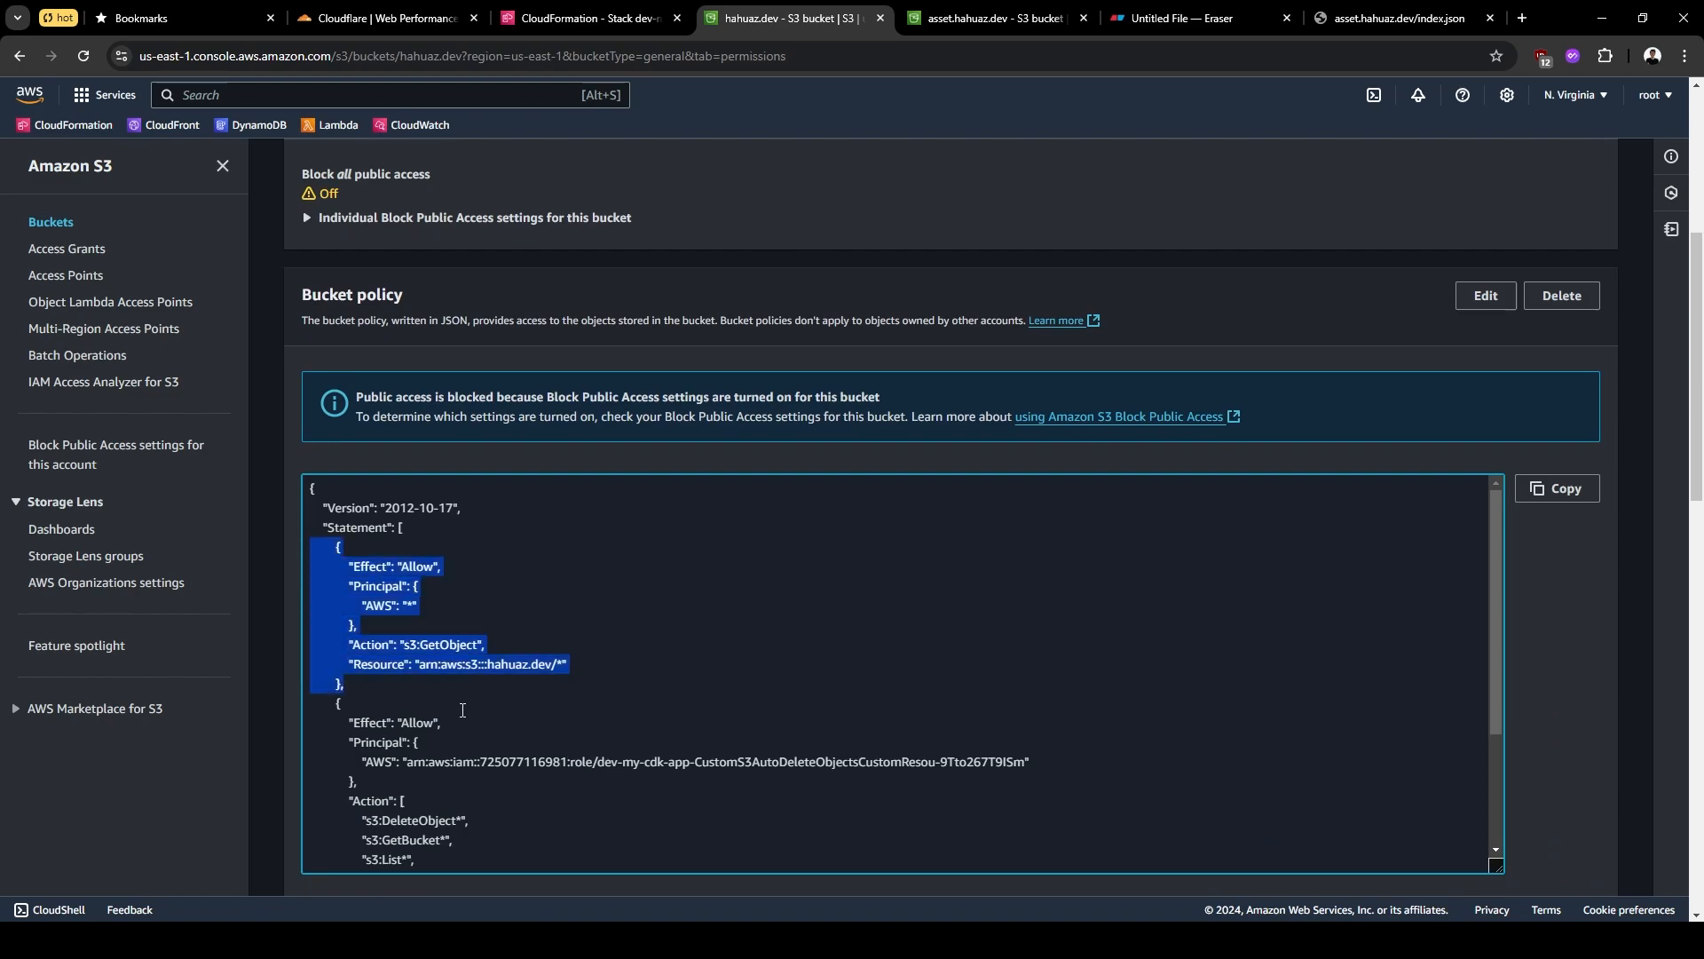
left_click(379, 684)
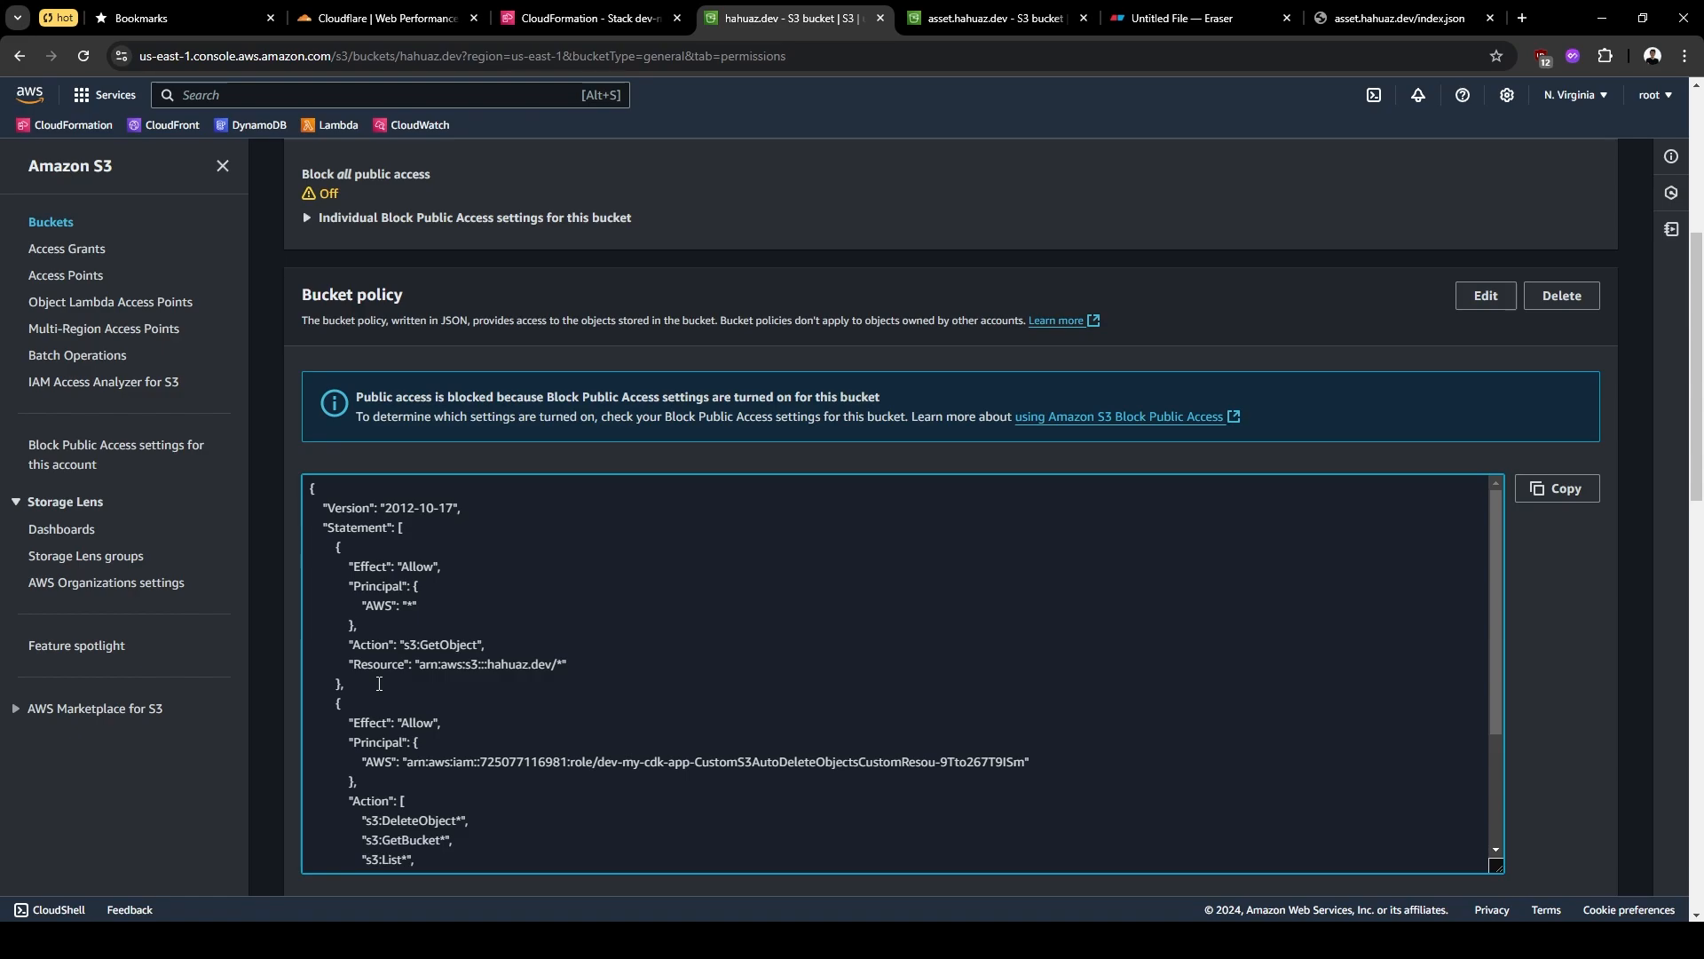
left_click_drag(375, 680, 312, 553)
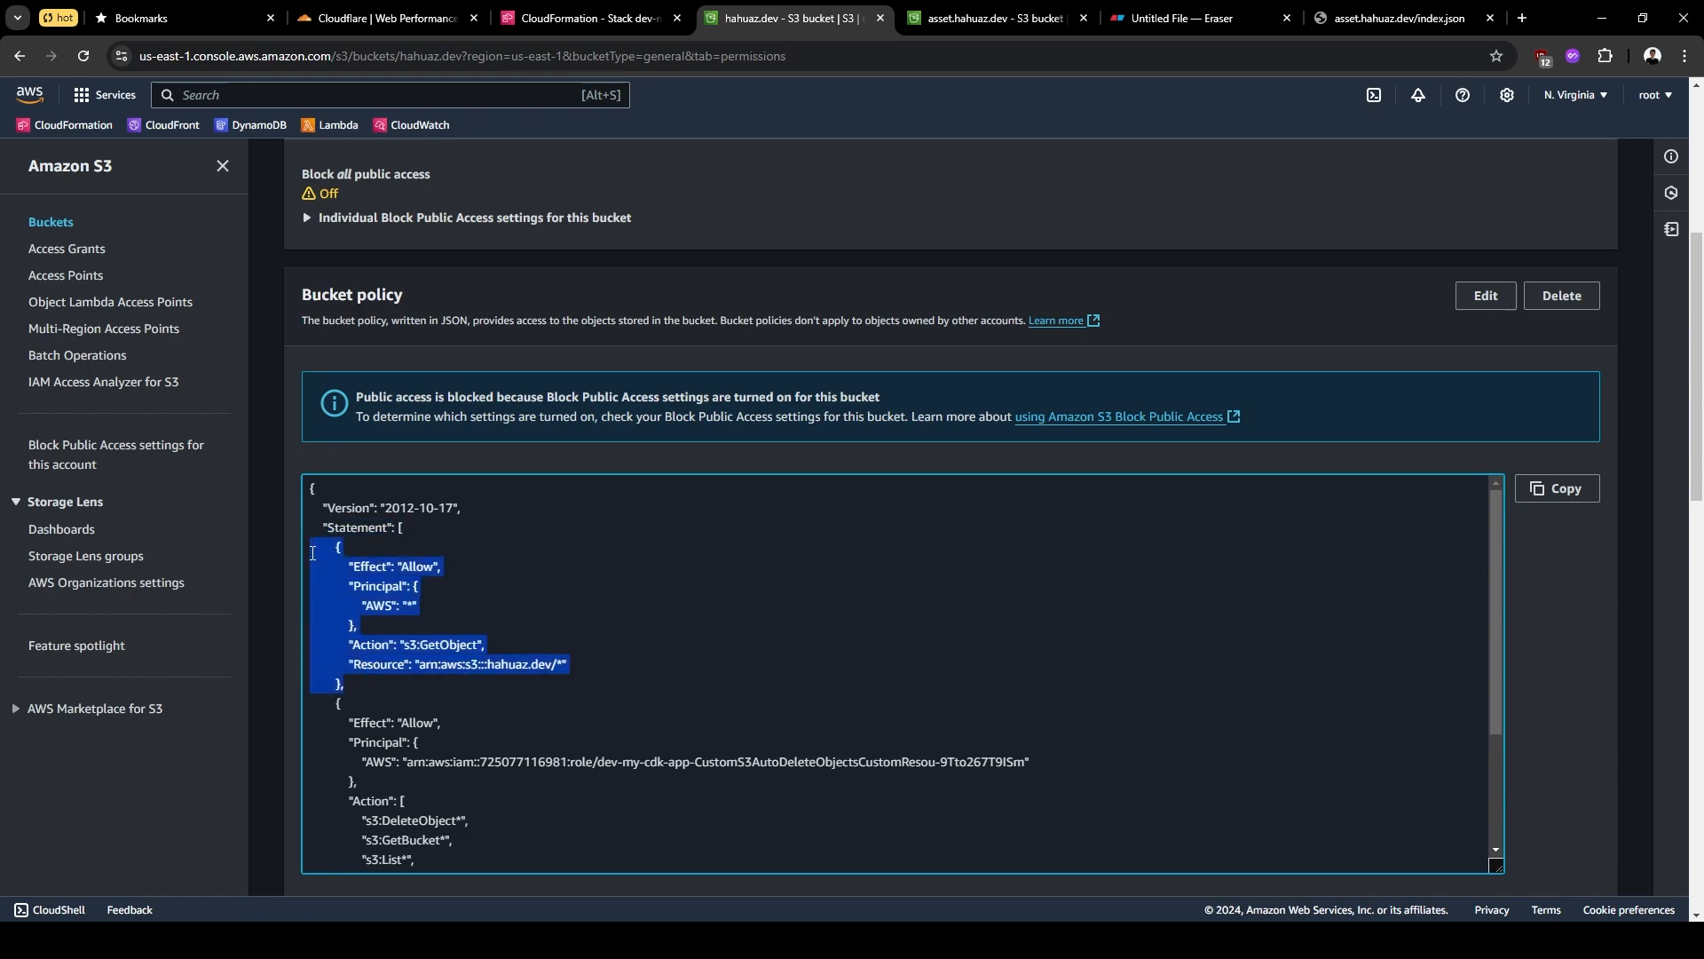
left_click(423, 672)
Inspect the effect, action, resource and principal values in the bucket policy's first statement.
left_click_drag(404, 571, 454, 570)
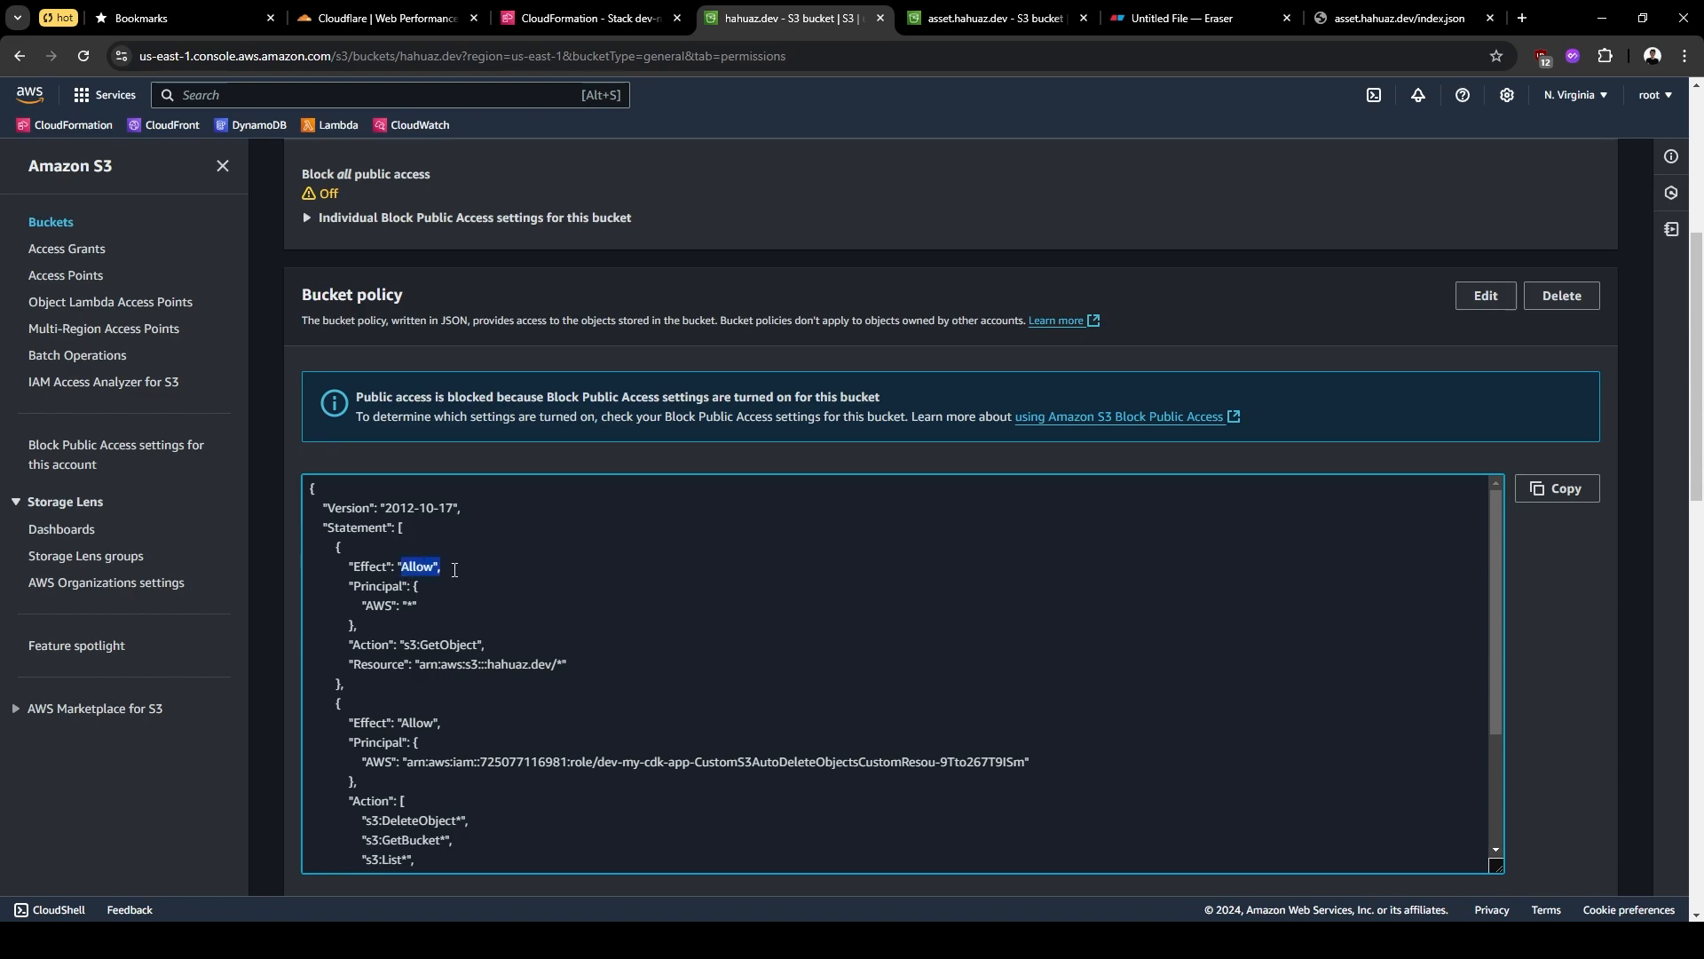
left_click_drag(405, 646, 477, 647)
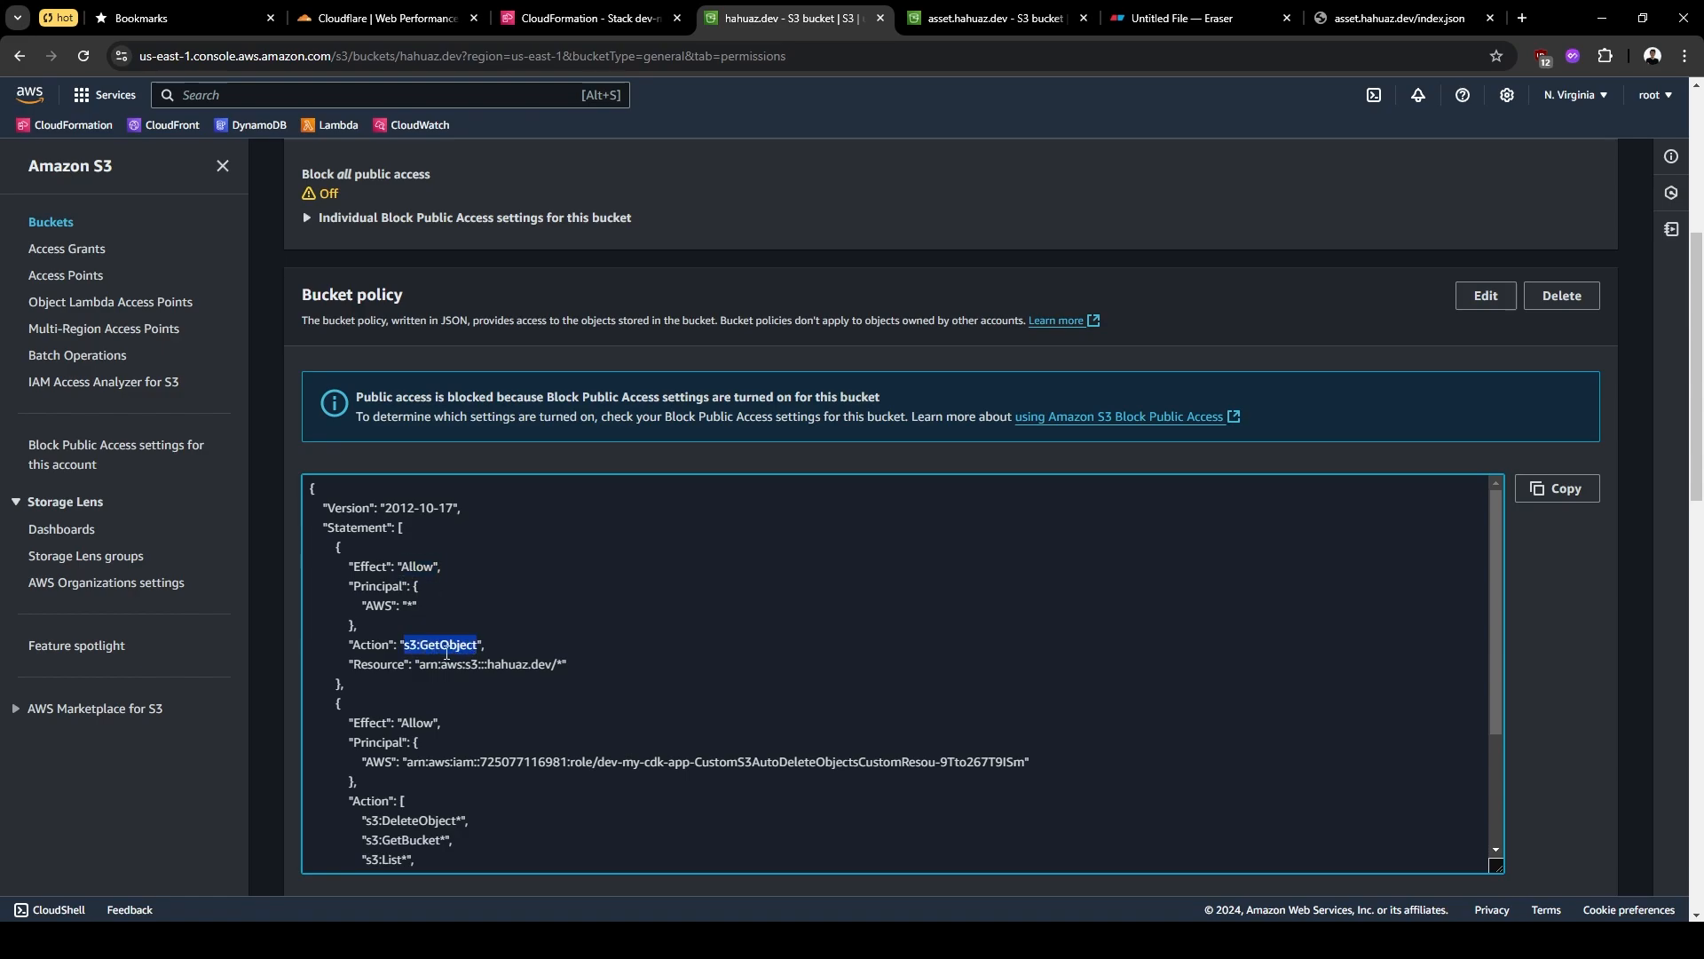
left_click_drag(418, 666, 552, 666)
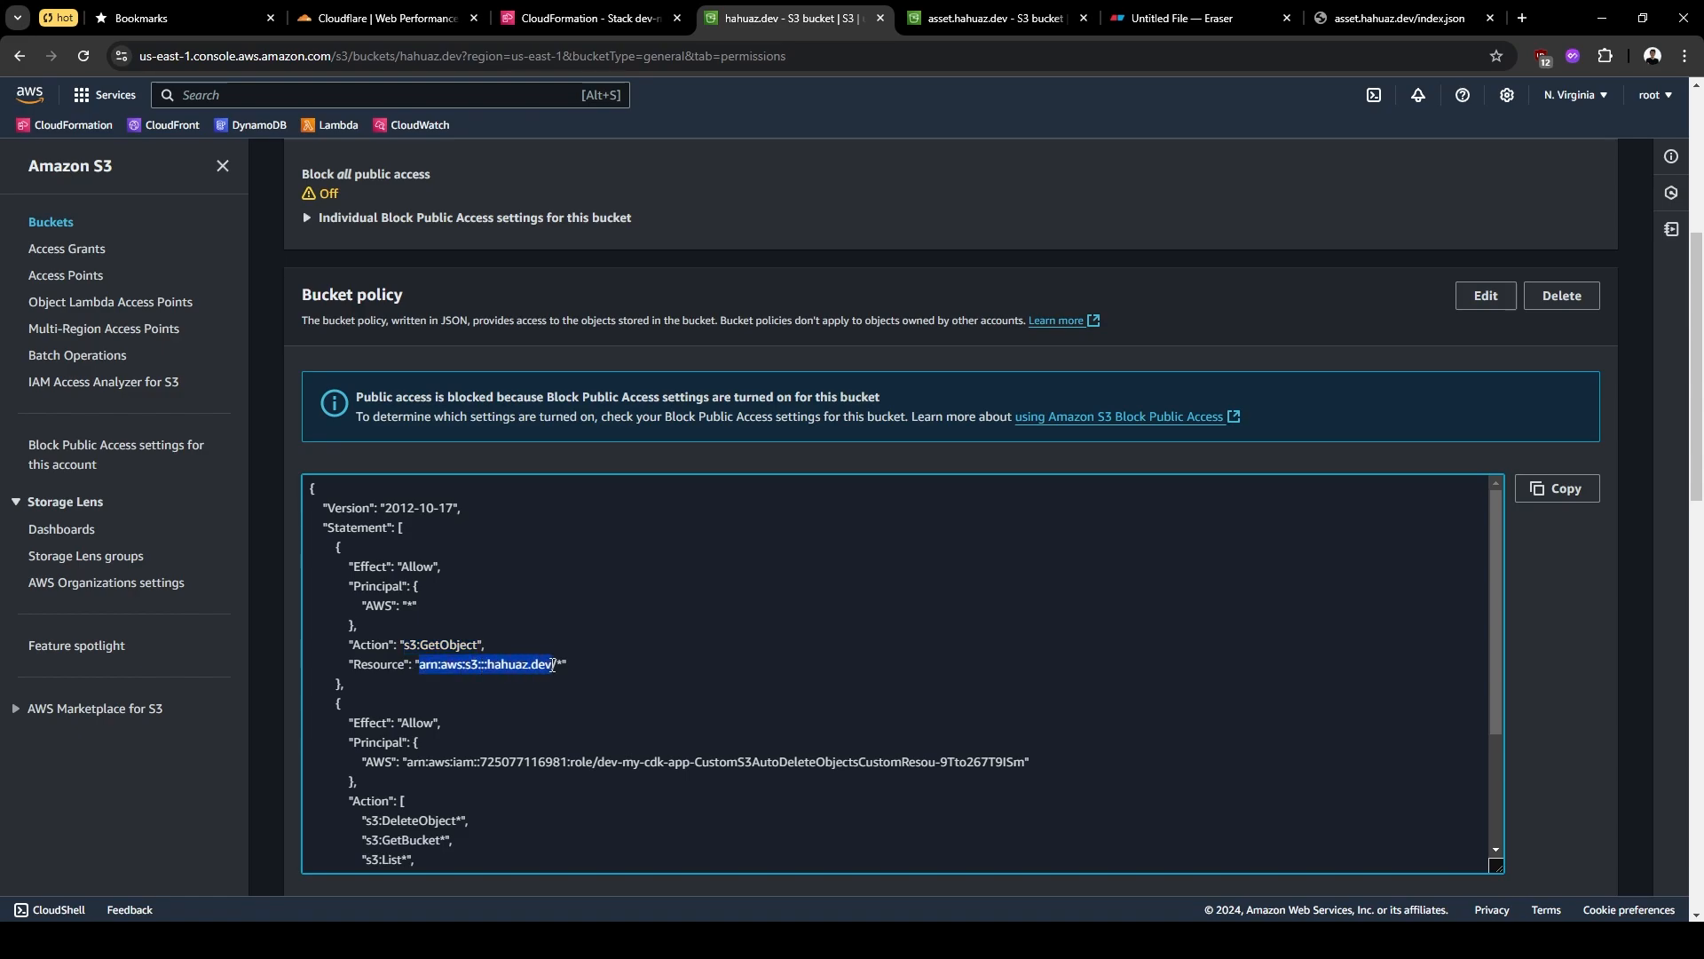
left_click(355, 626)
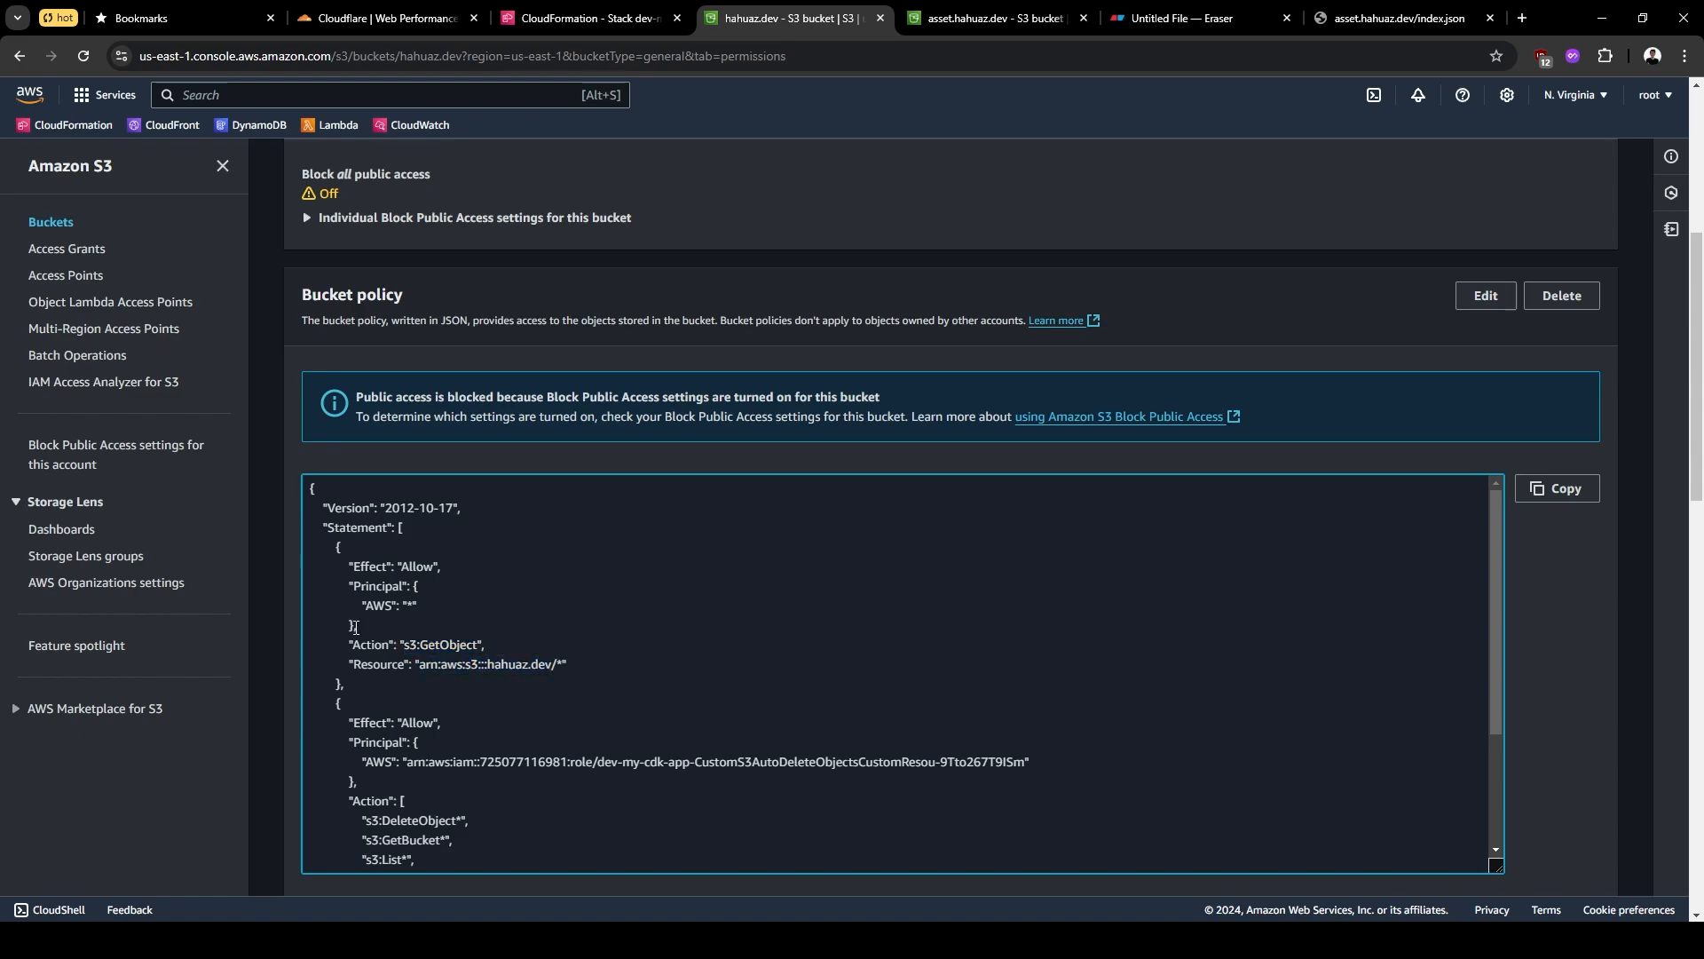
left_click_drag(355, 627, 280, 596)
left_click(322, 701)
left_click_drag(352, 687, 266, 544)
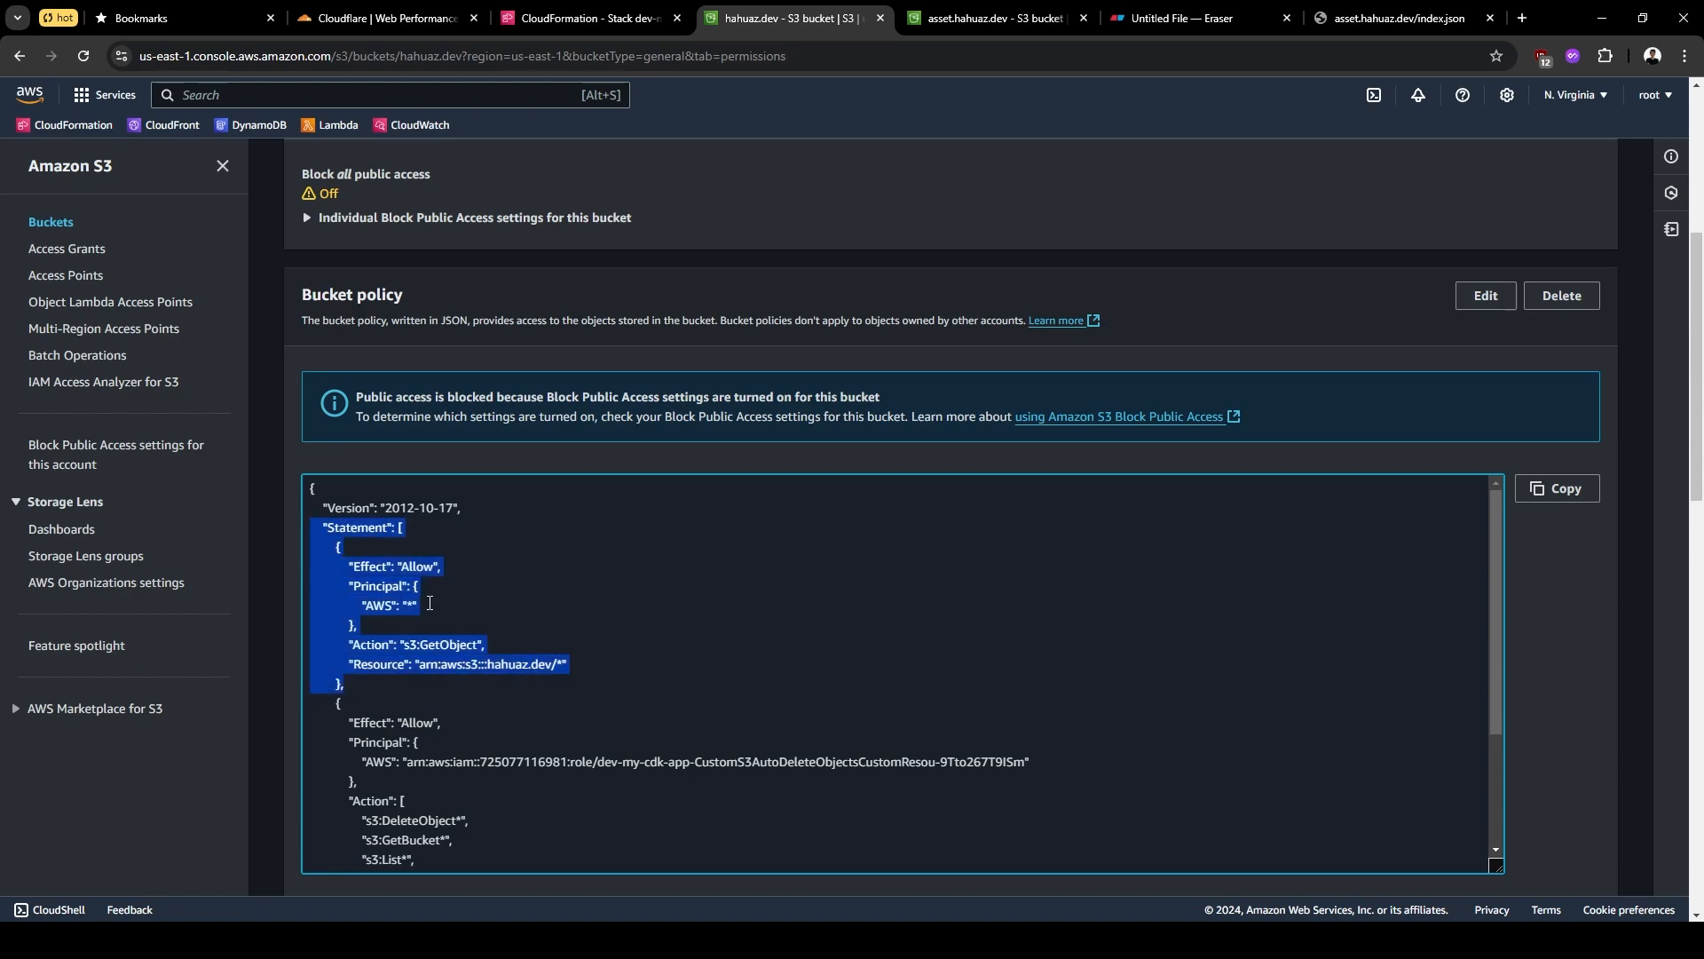
Look through the rest of the hahuaz.dev bucket policy and the Object Ownership and ACL settings.
left_click(372, 639)
scroll(425, 572, "down", 2)
scroll(281, 519, "up", 4)
scroll(281, 519, "down", 16)
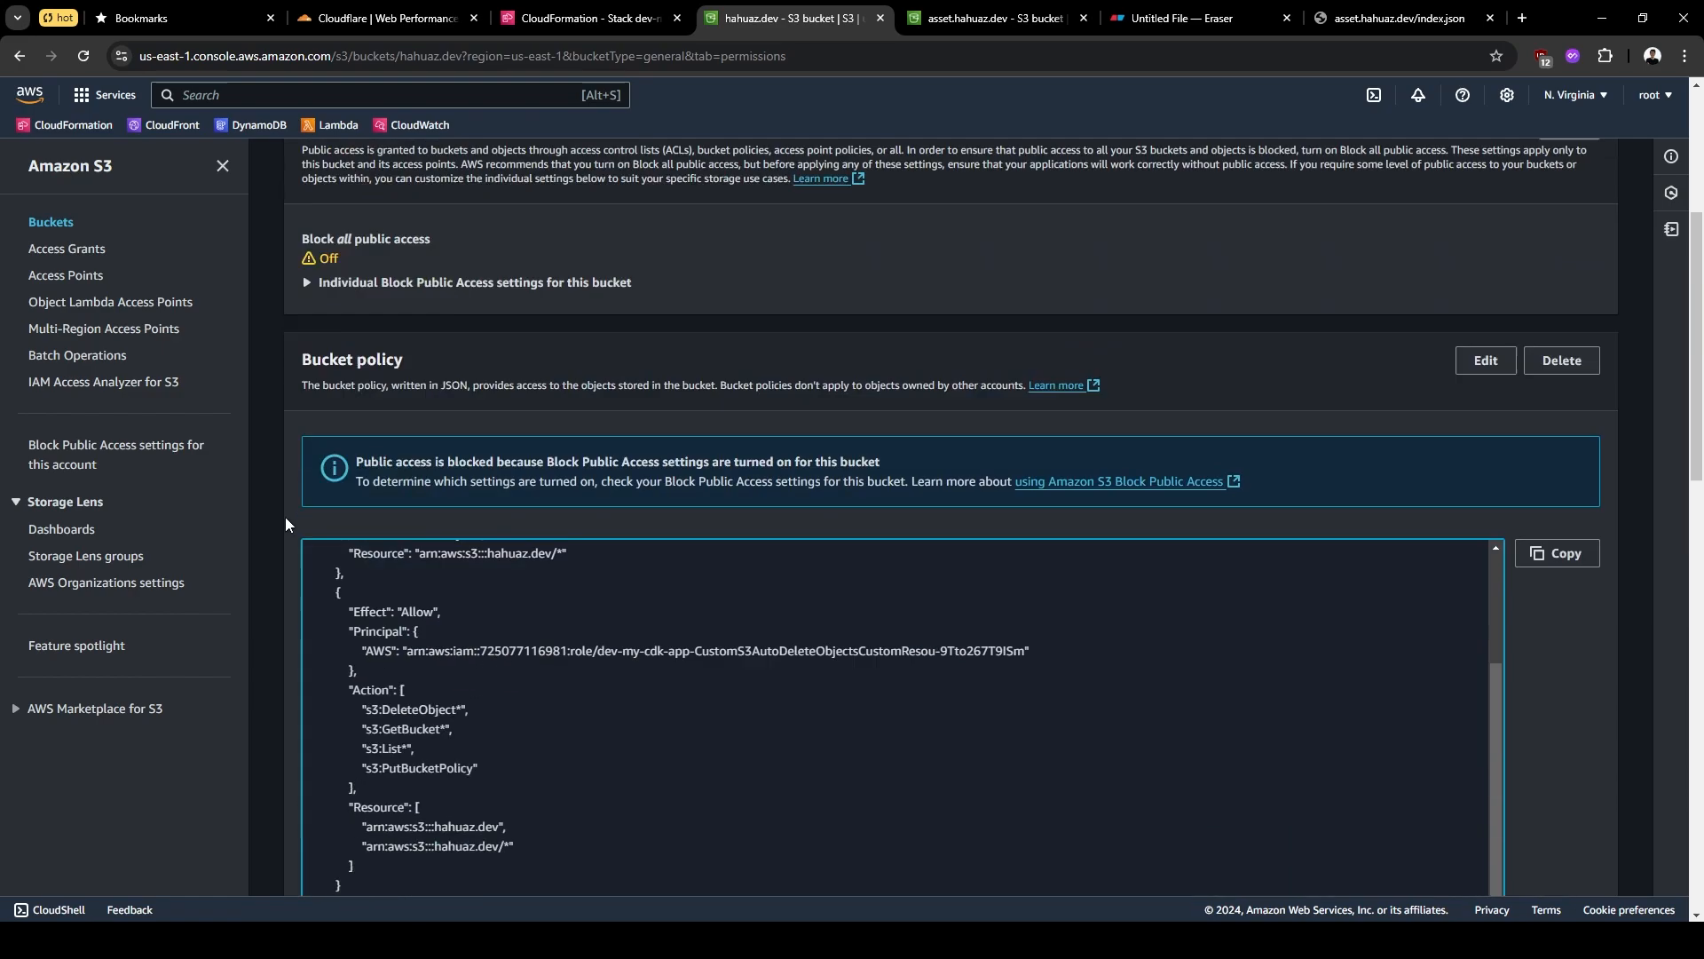
scroll(284, 530, "up", 6)
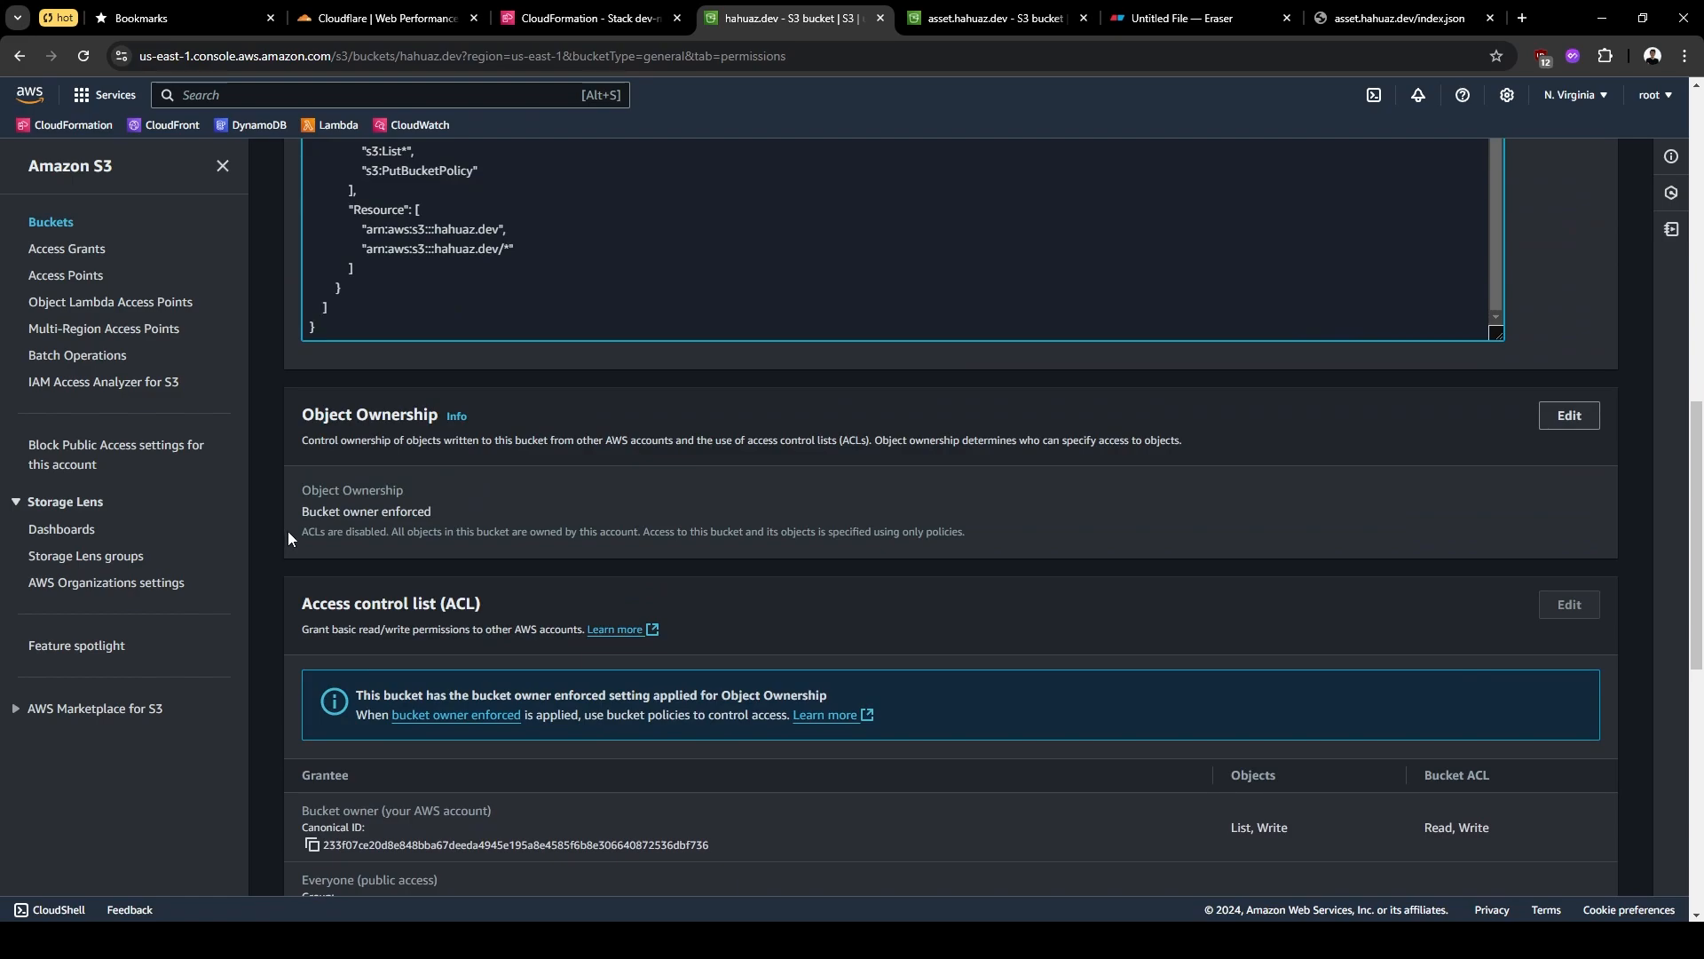
scroll(291, 531, "up", 11)
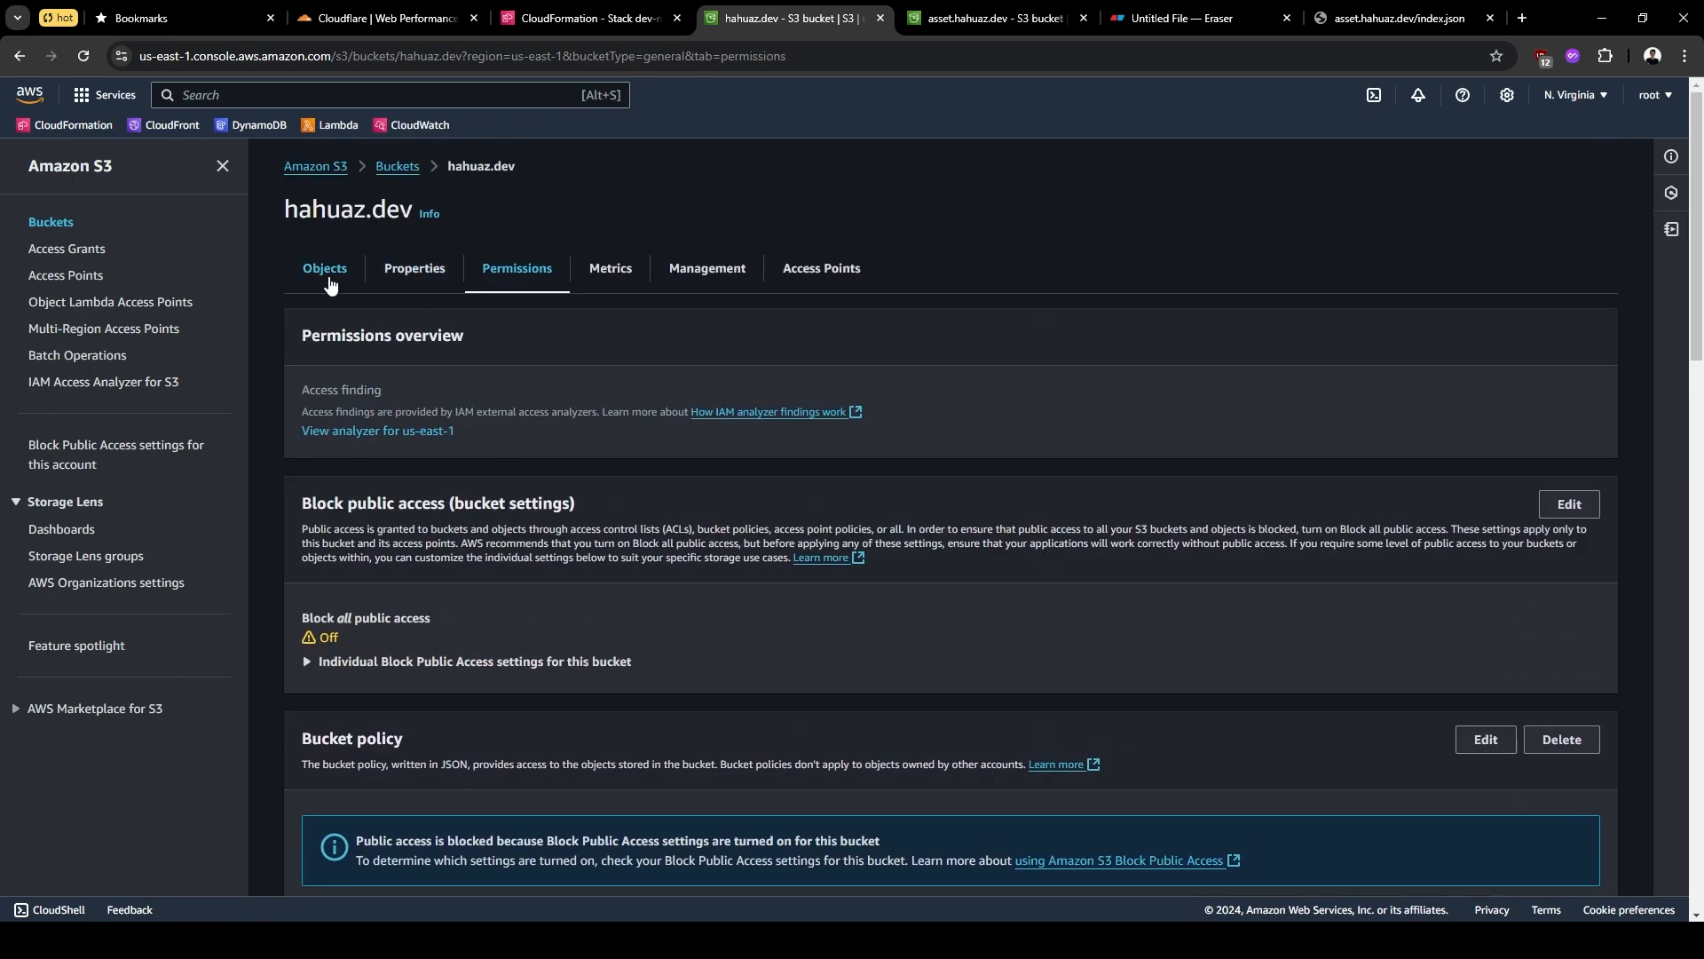
Open the hahuaz.dev bucket's properties and check its static website hosting status and hosting type.
left_click(406, 278)
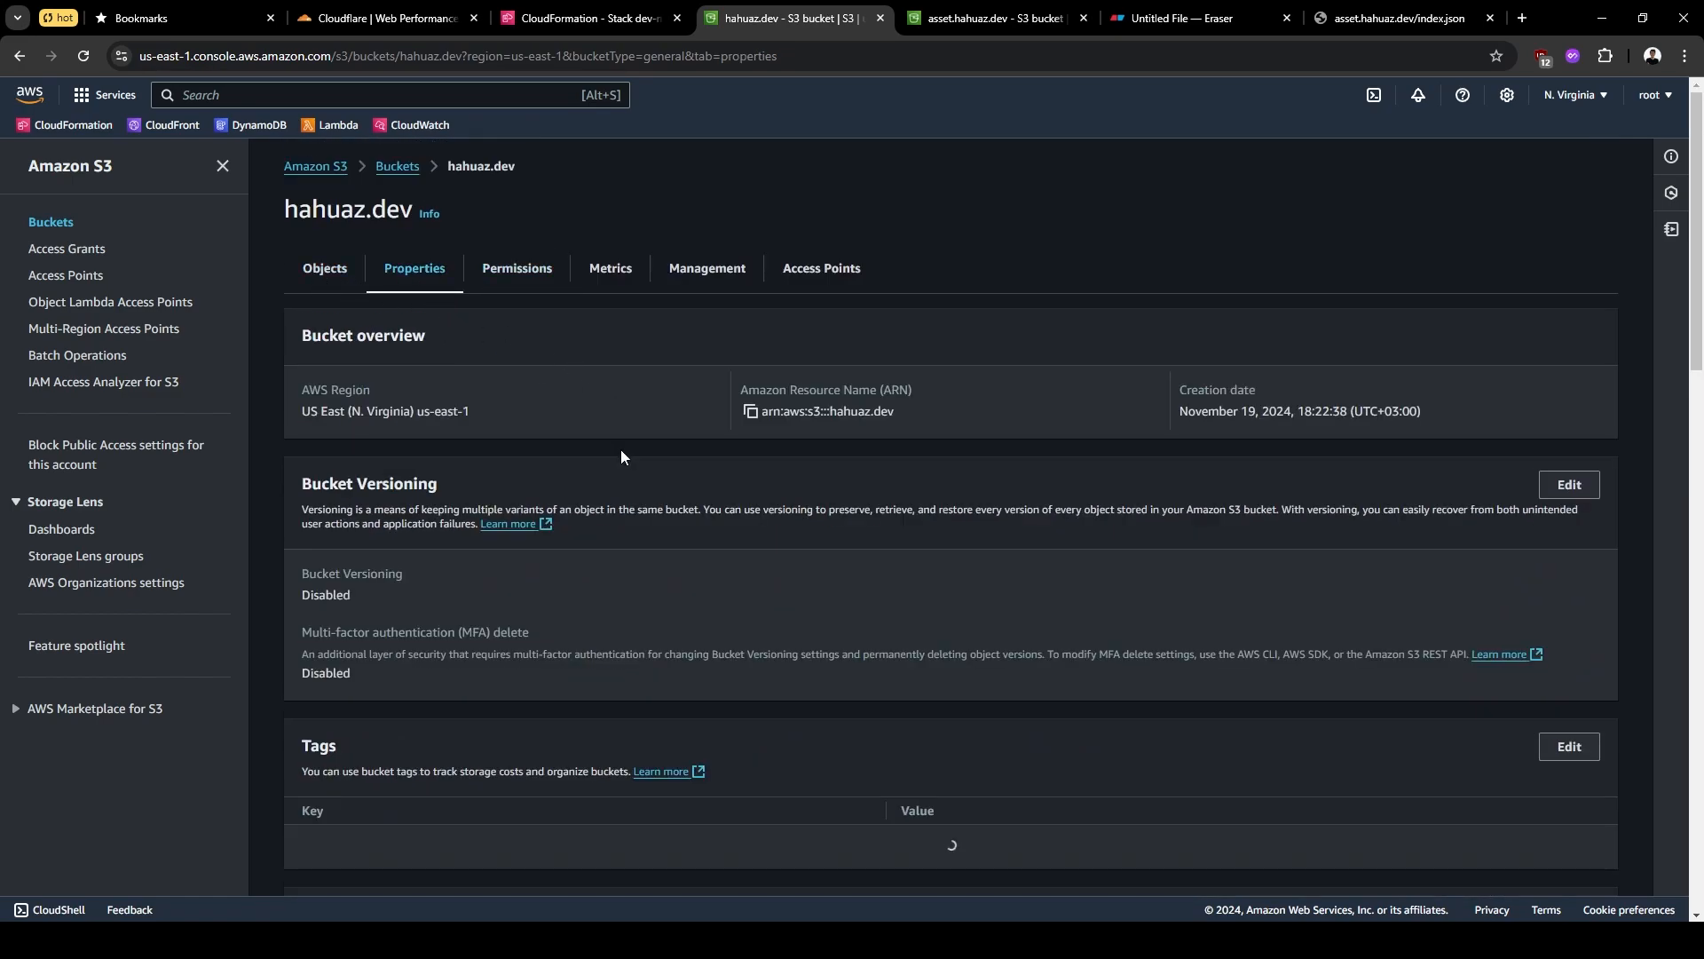
scroll(622, 470, "down", 10)
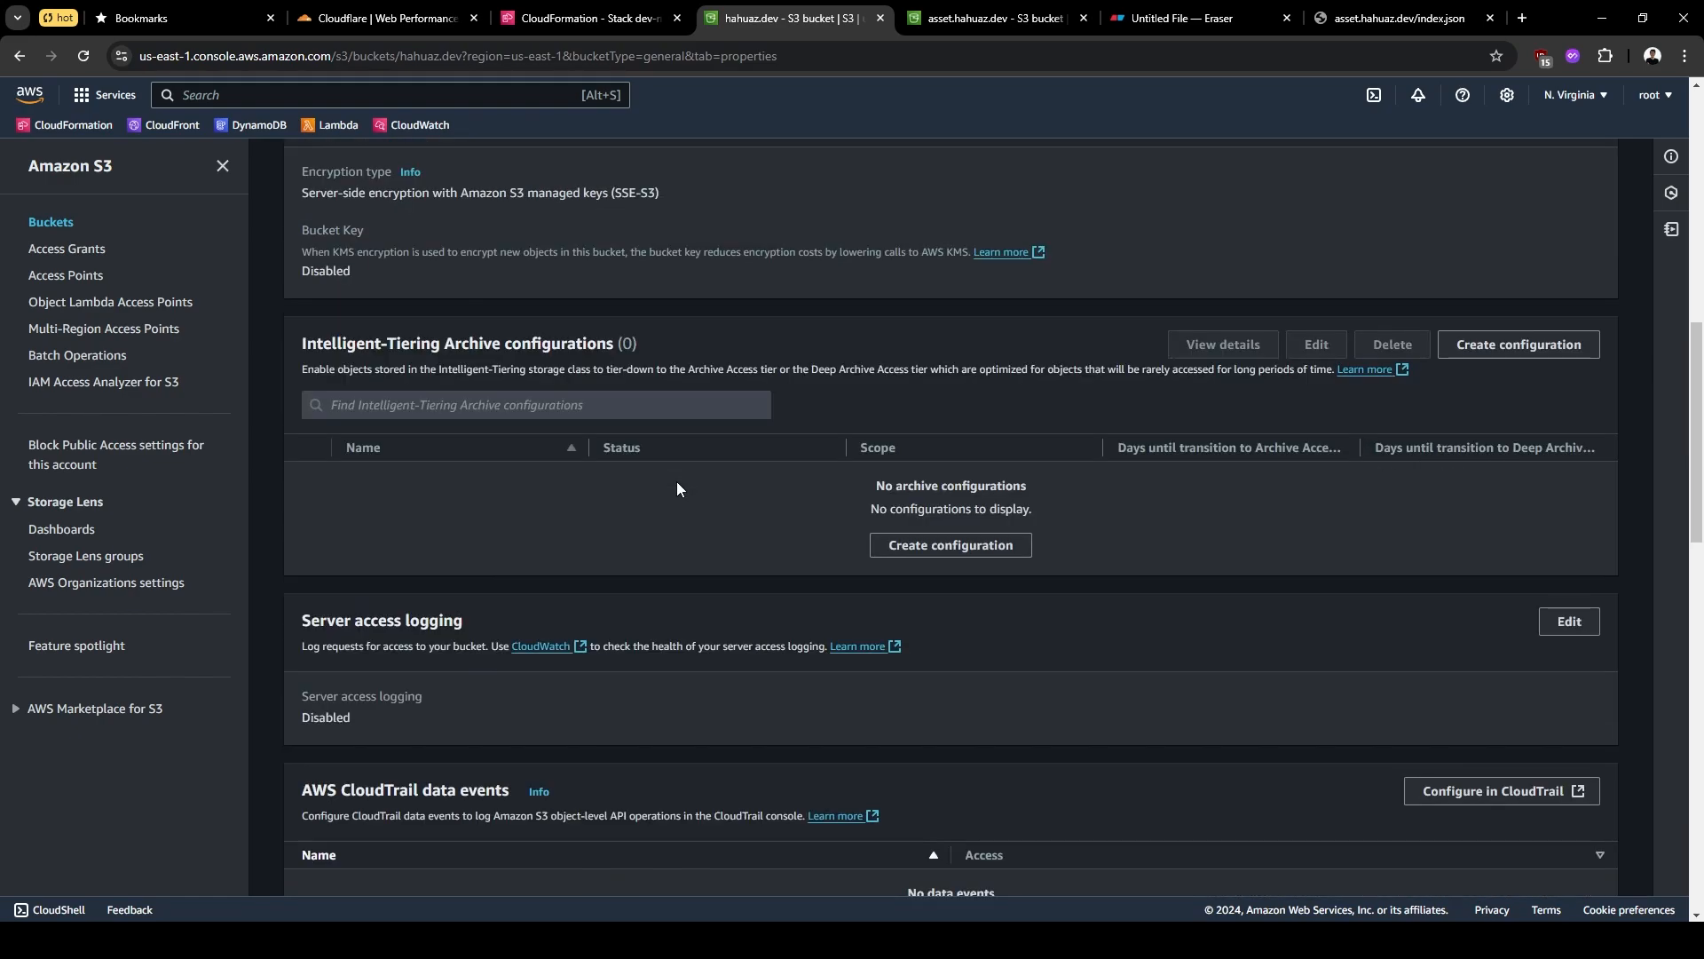
scroll(677, 489, "down", 15)
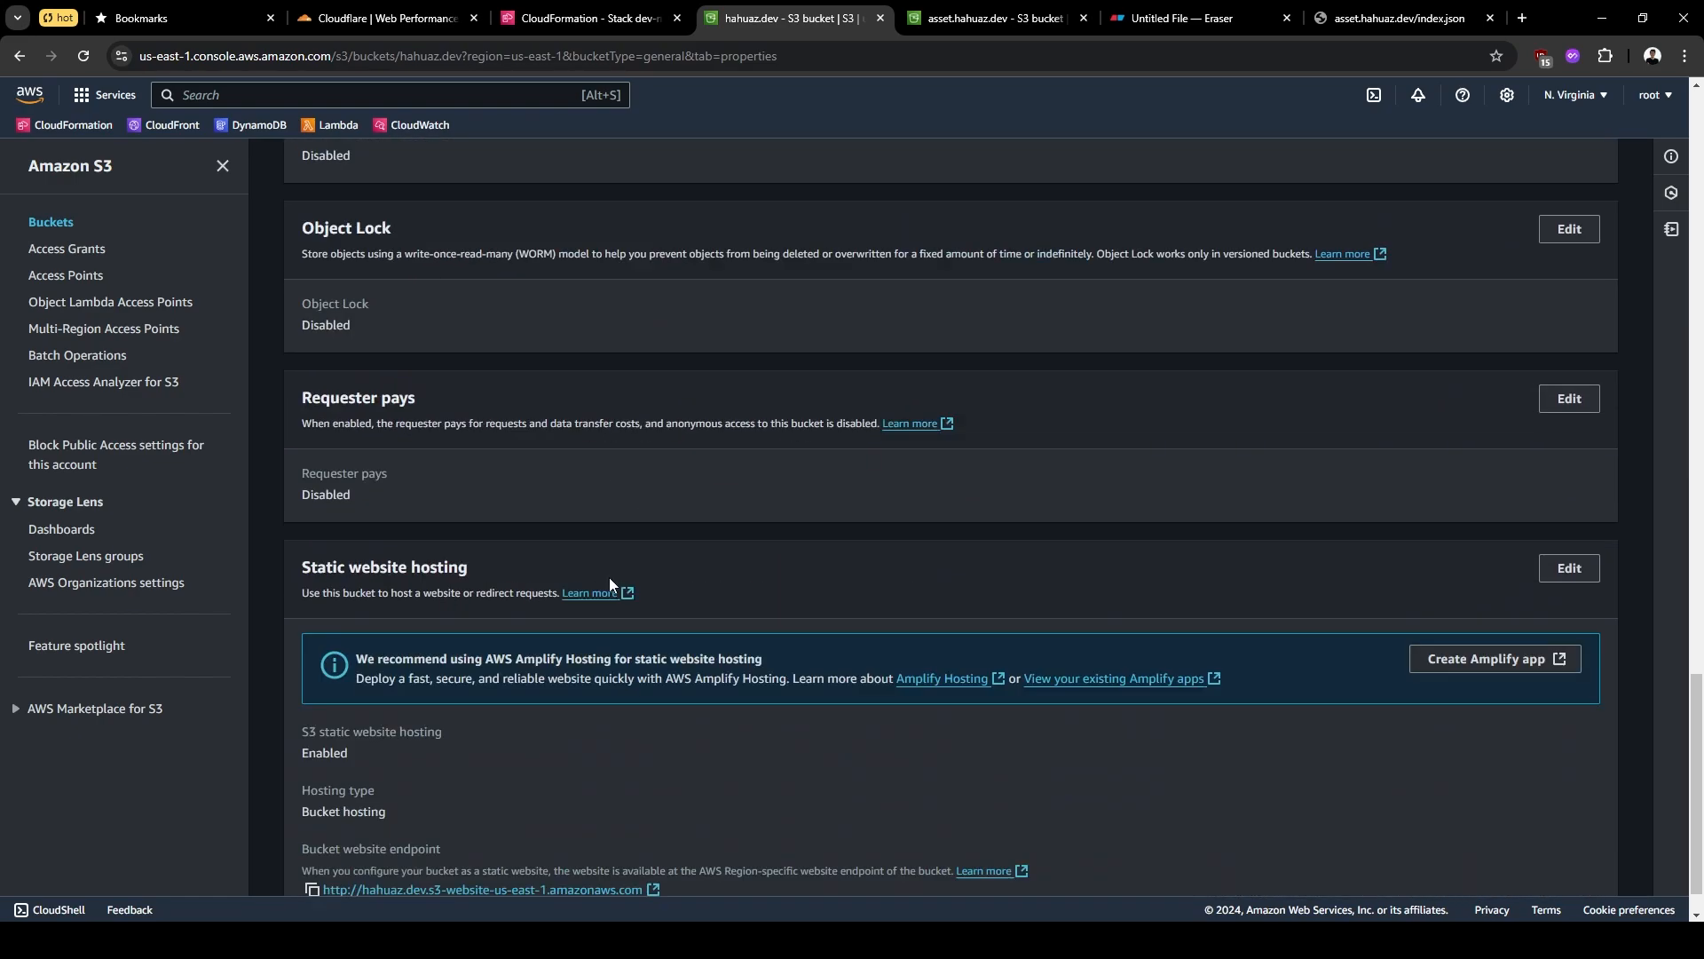
scroll(609, 578, "down", 1)
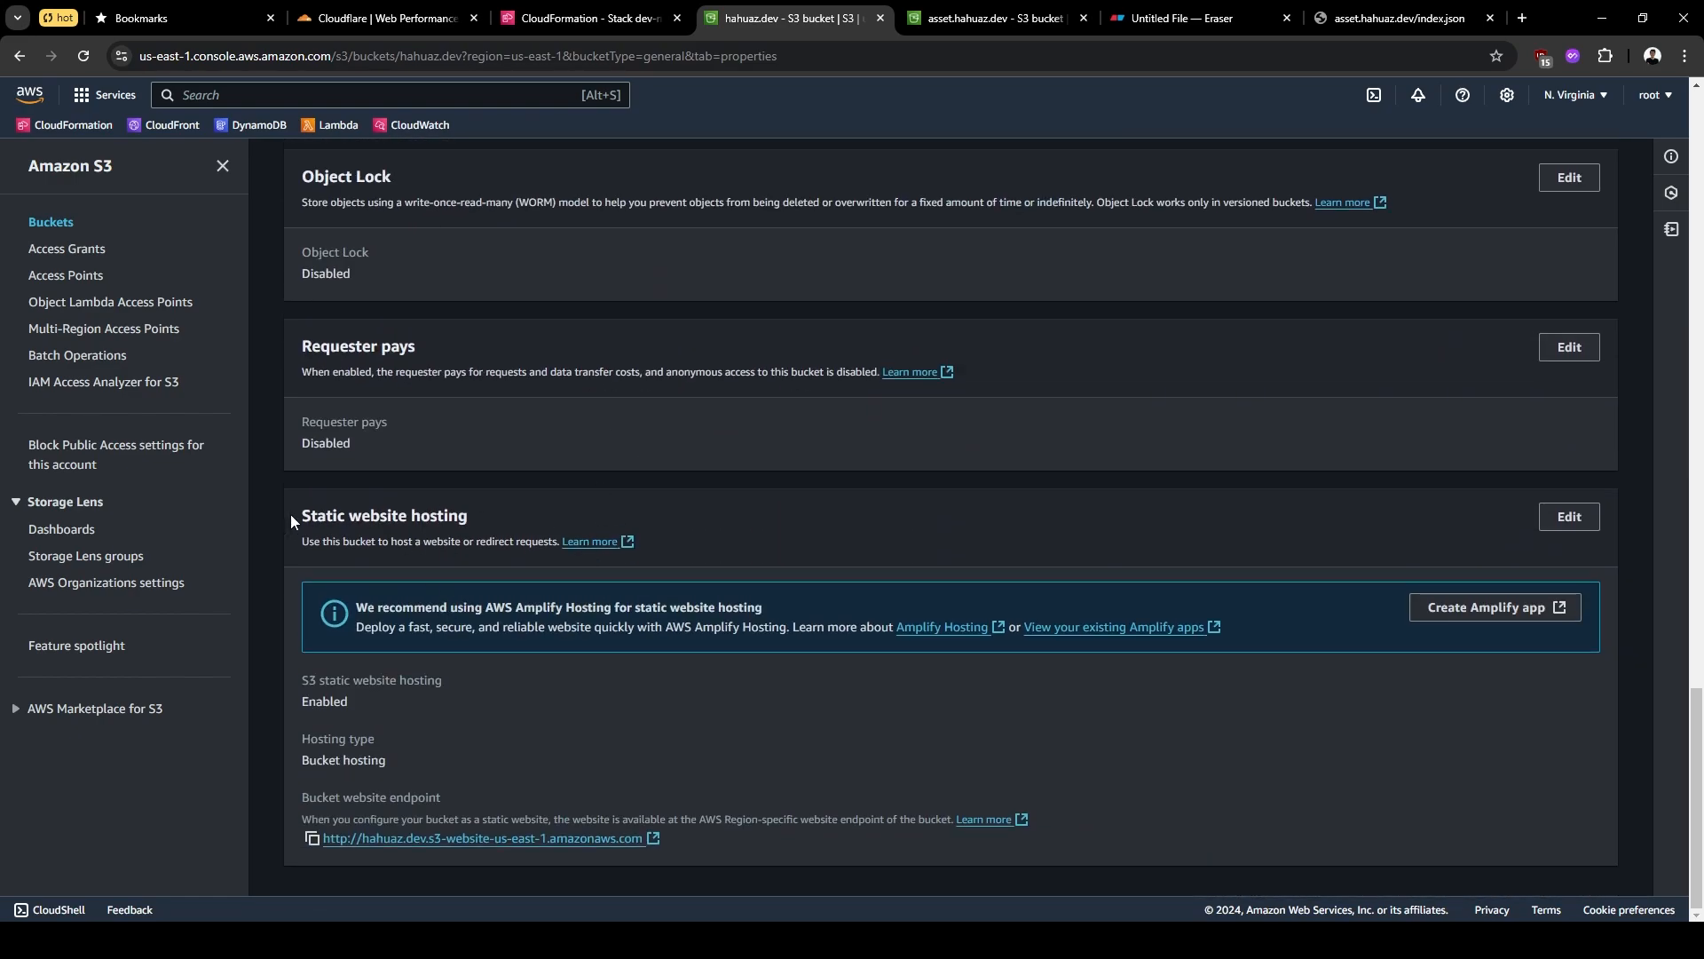
left_click_drag(291, 514, 470, 516)
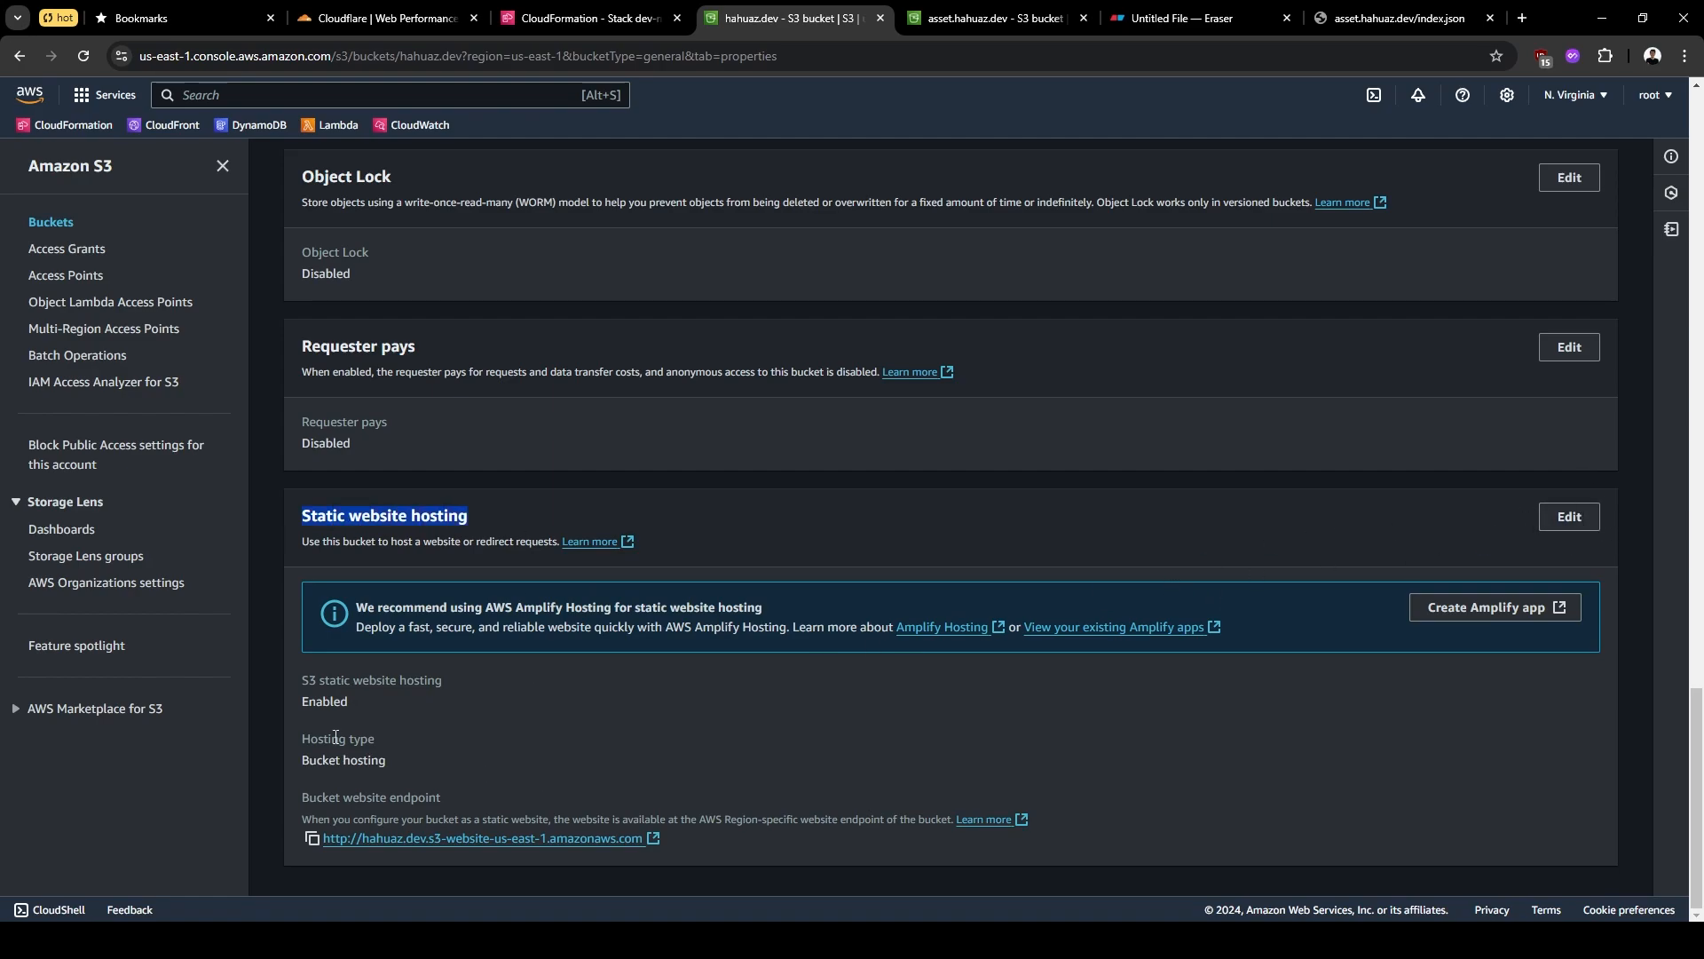
left_click(300, 690)
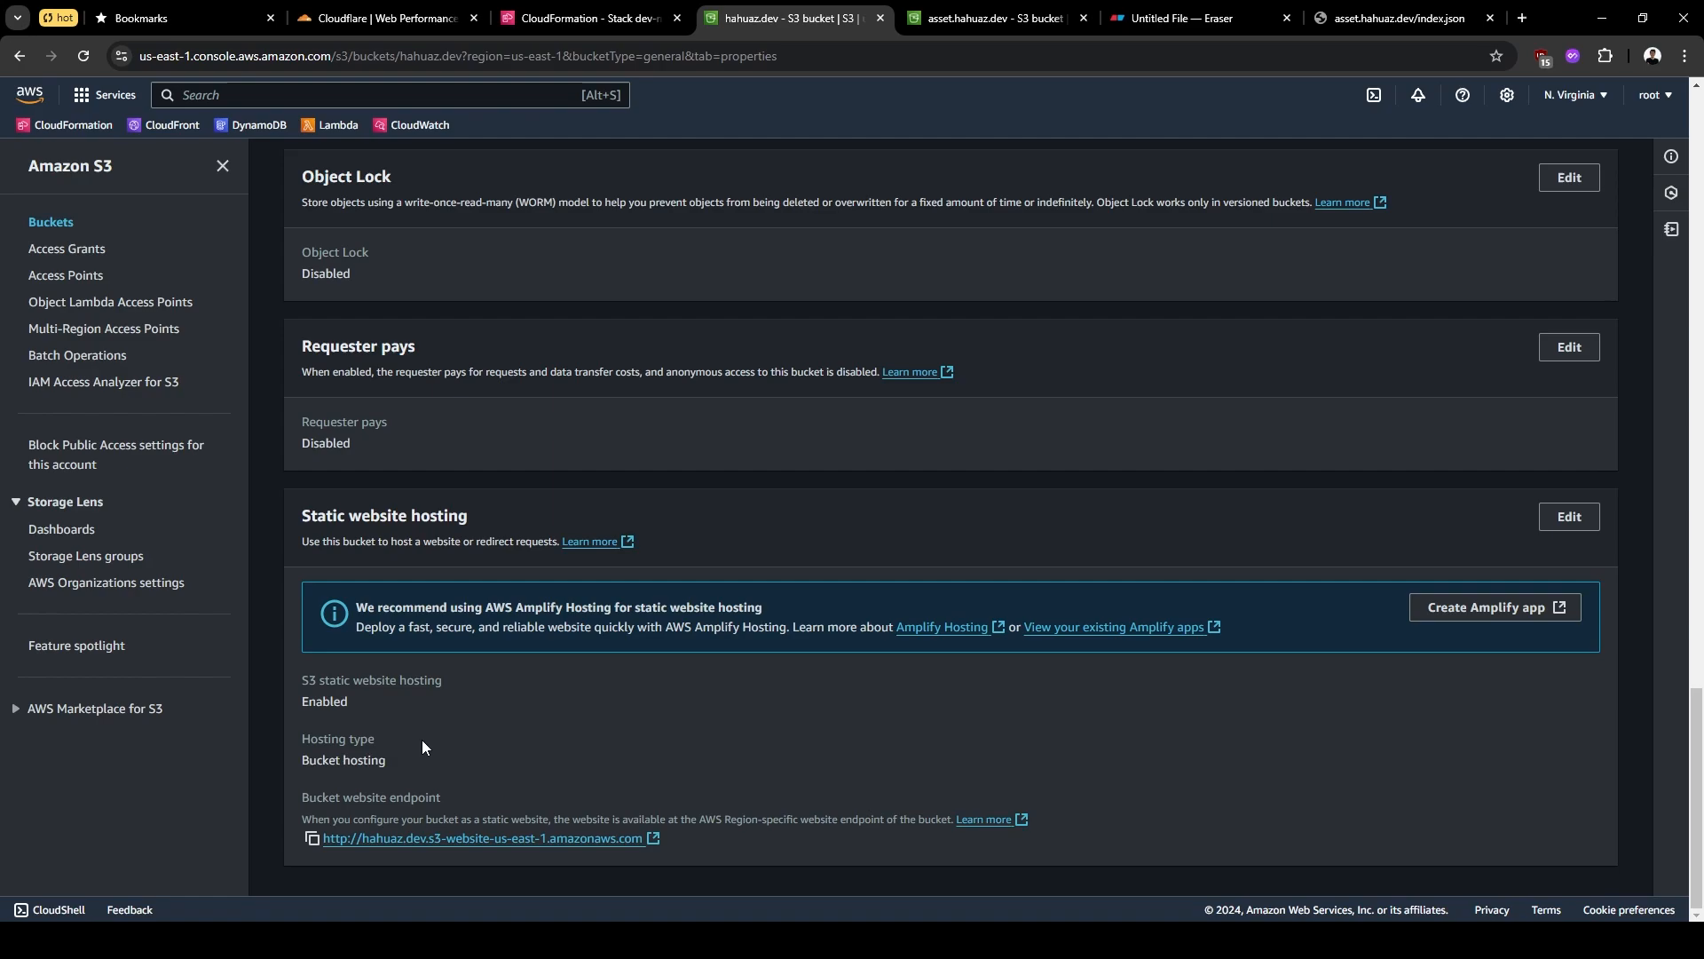
left_click_drag(403, 756, 300, 677)
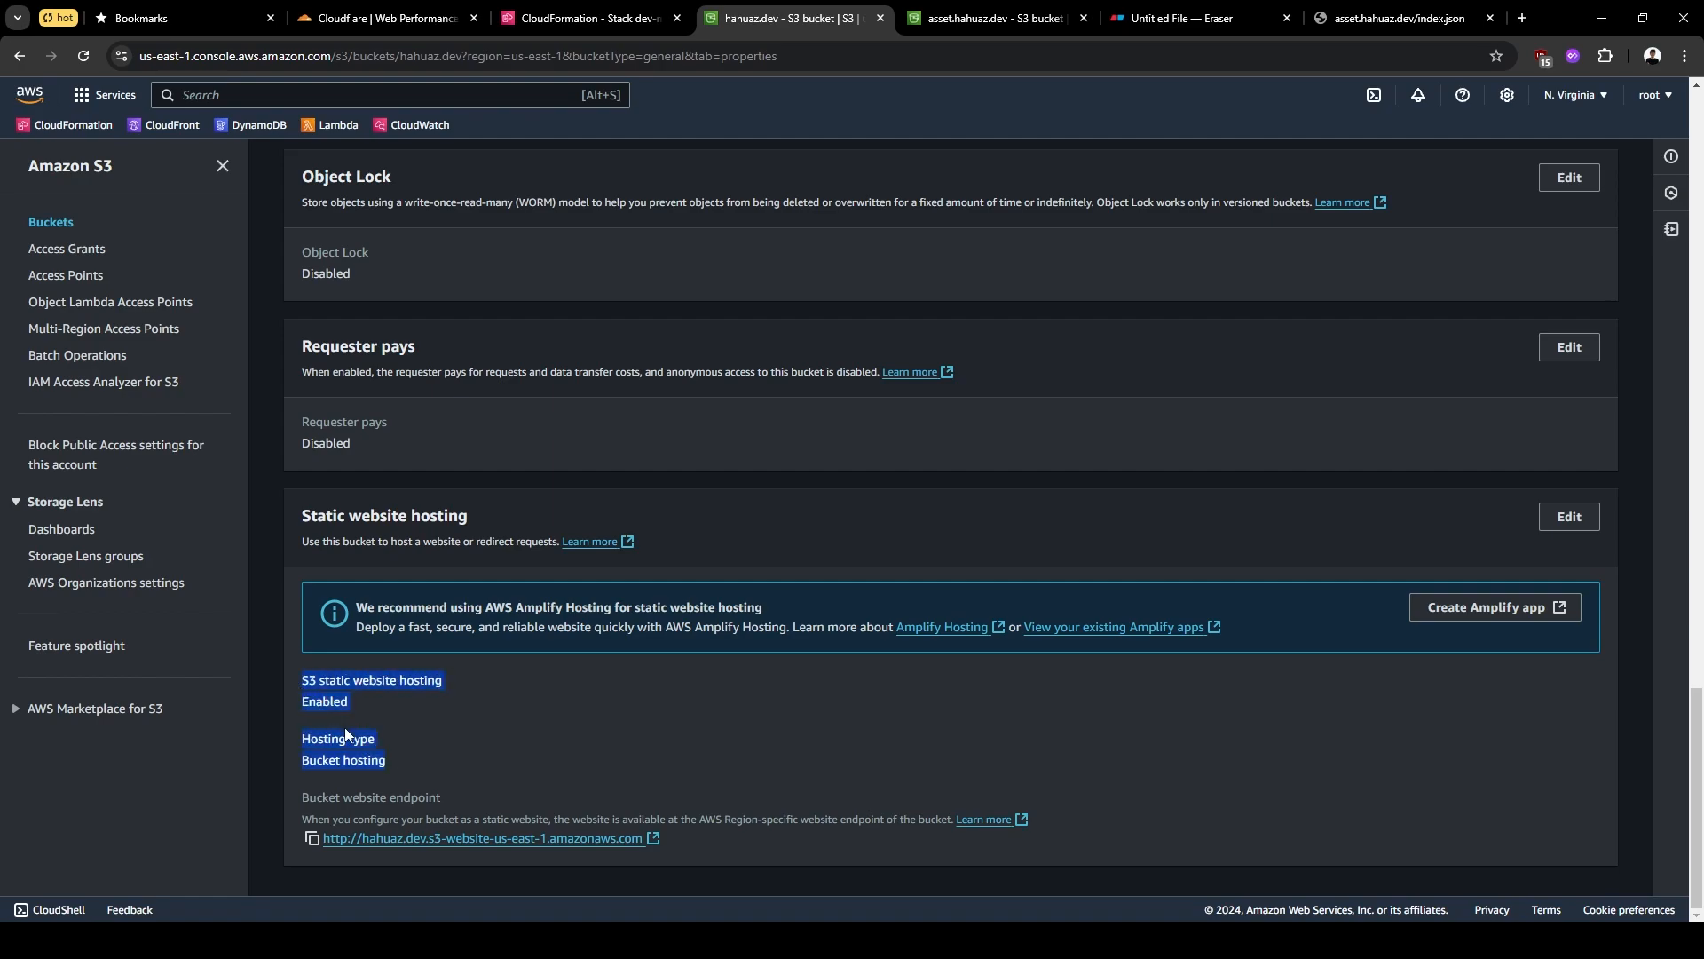
left_click(387, 732)
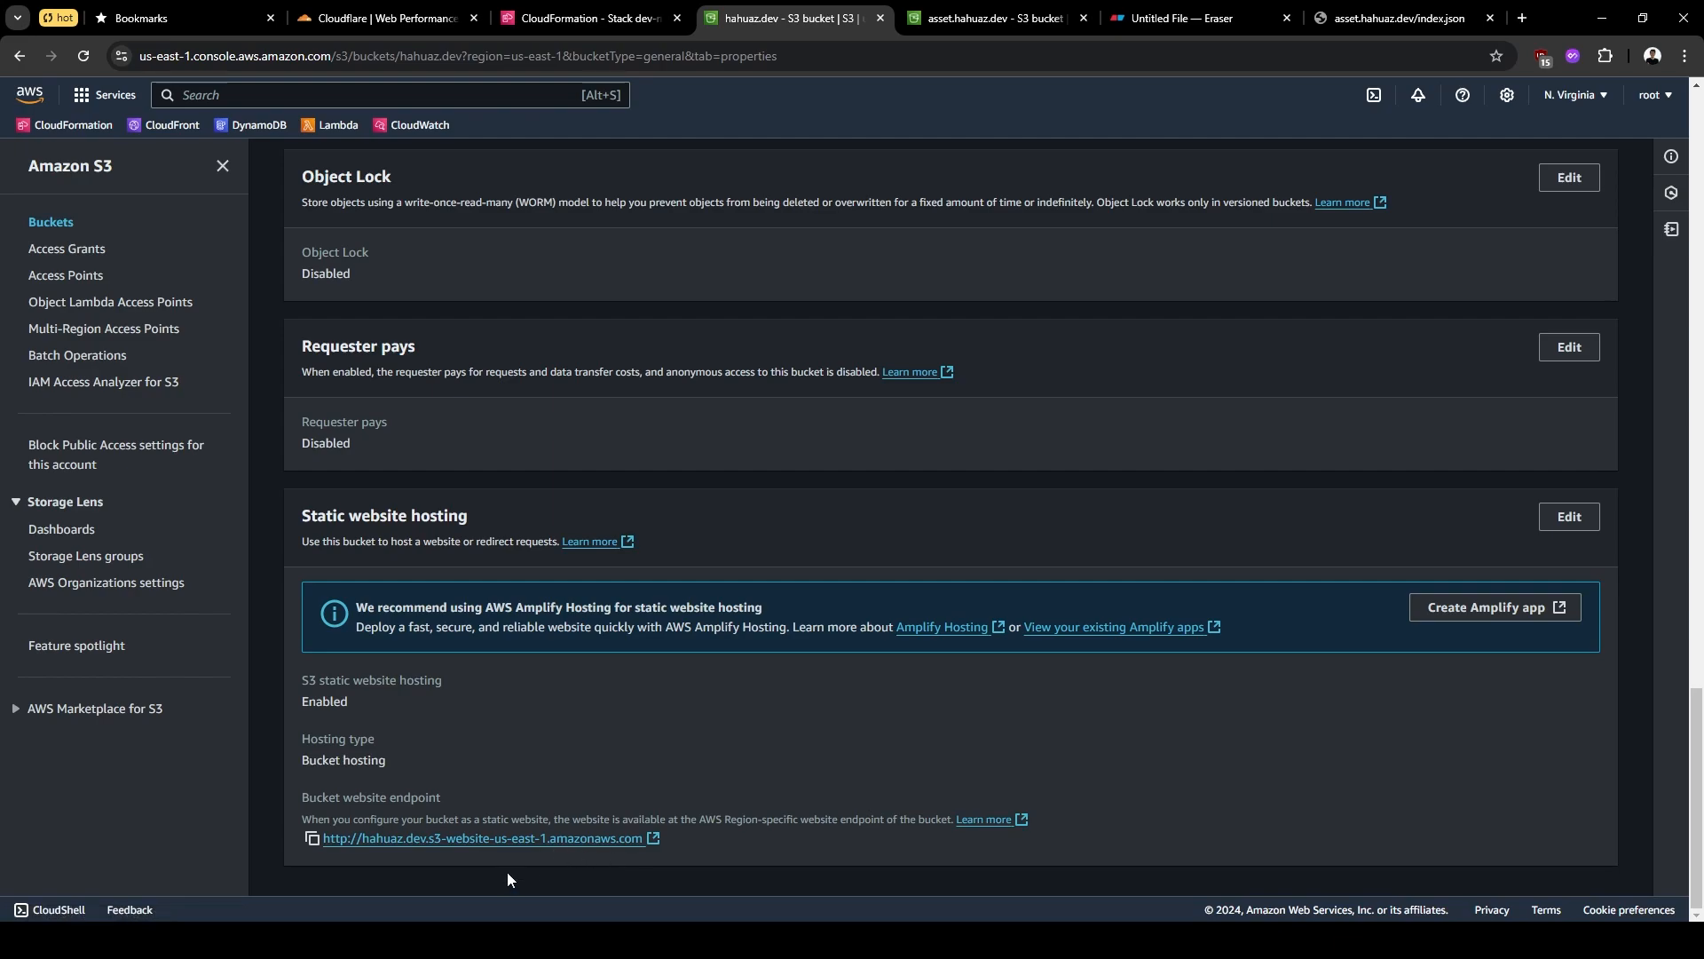
Copy the hahuaz.dev bucket website endpoint and open the hahuaz.dev CNAME record for editing in the Cloudflare DNS records.
left_click(311, 838)
left_click(314, 840)
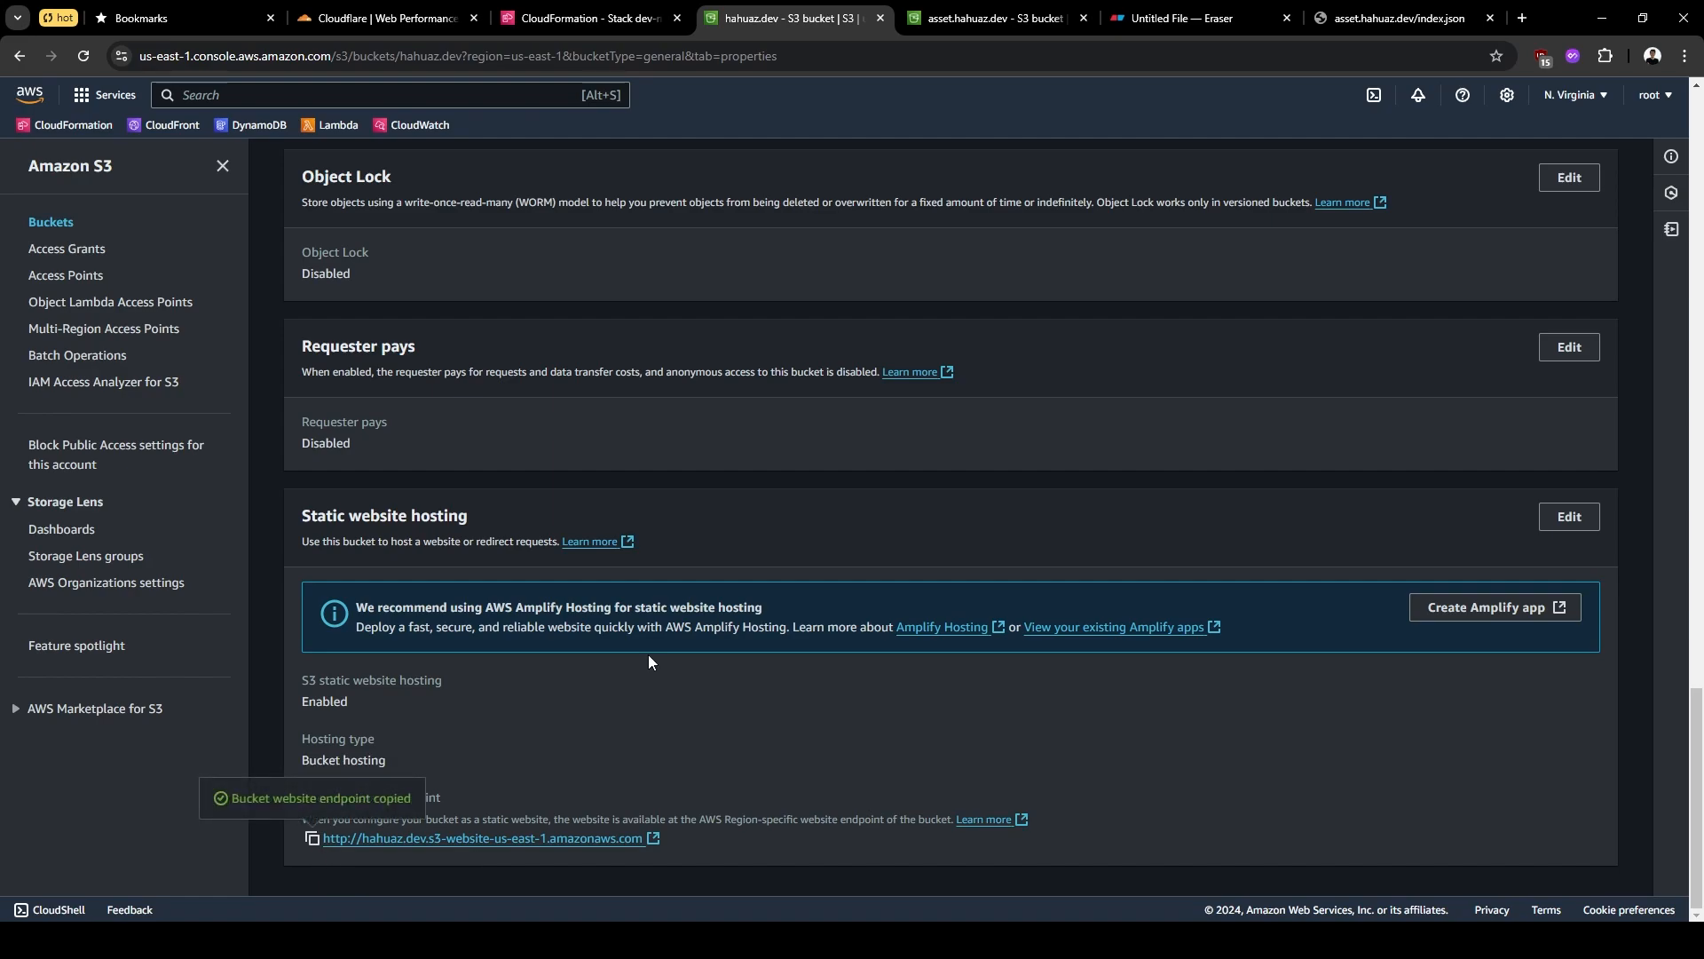
left_click(440, 24)
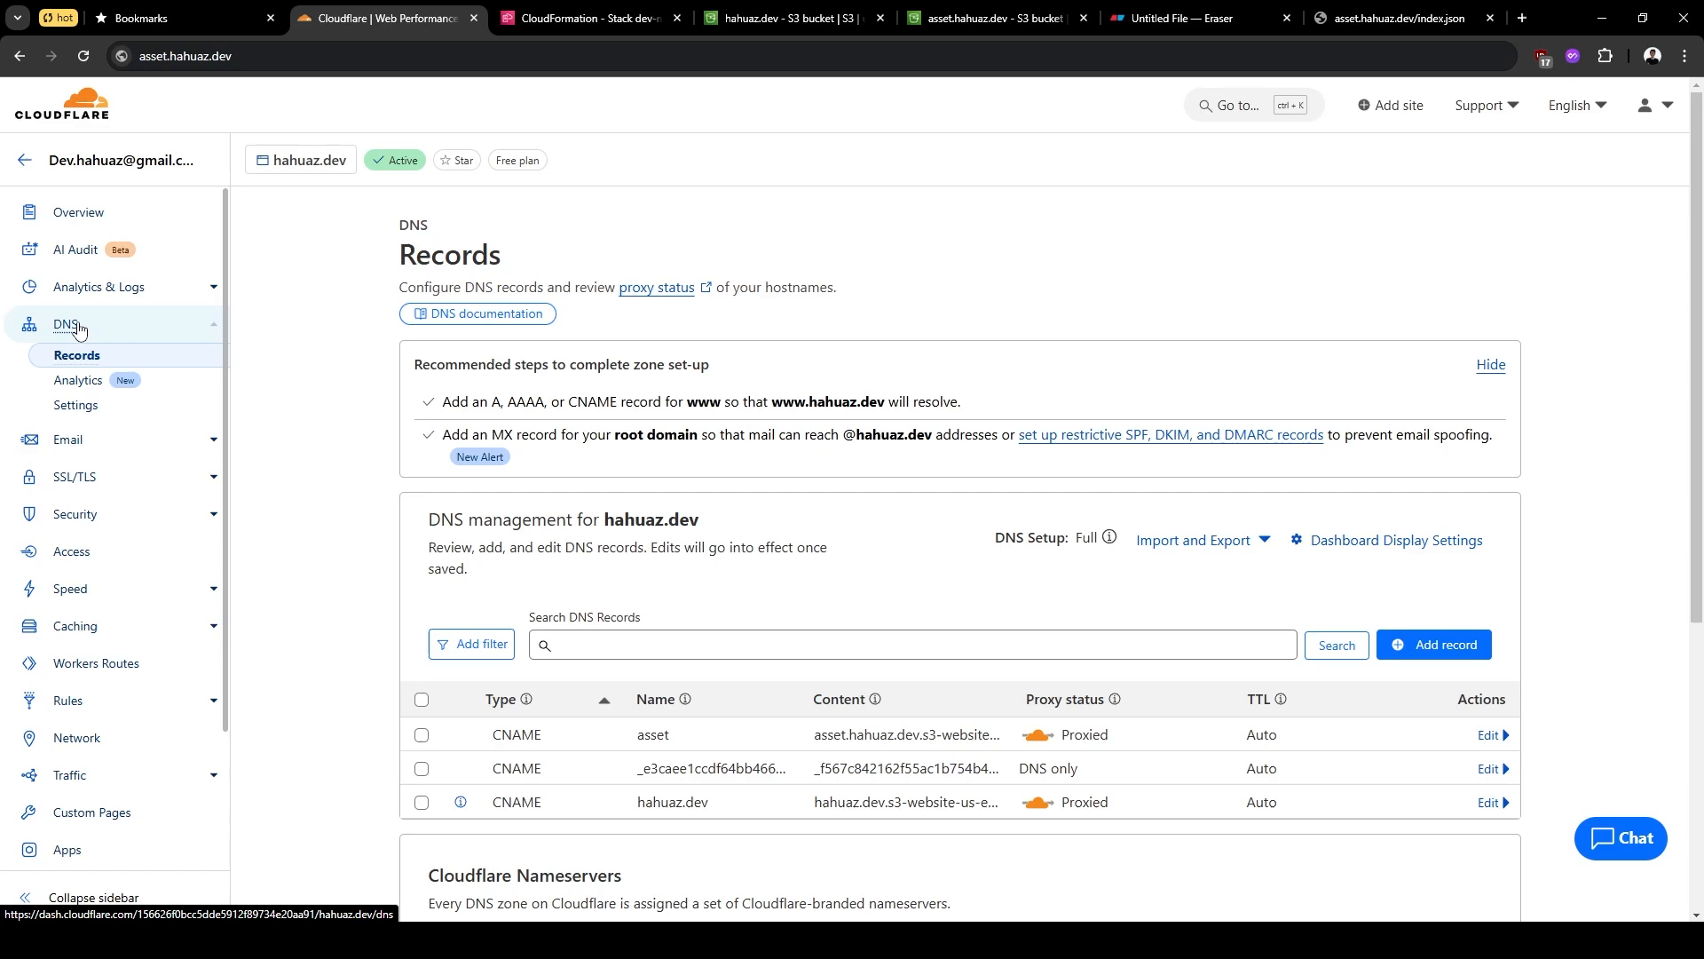
scroll(760, 598, "down", 1)
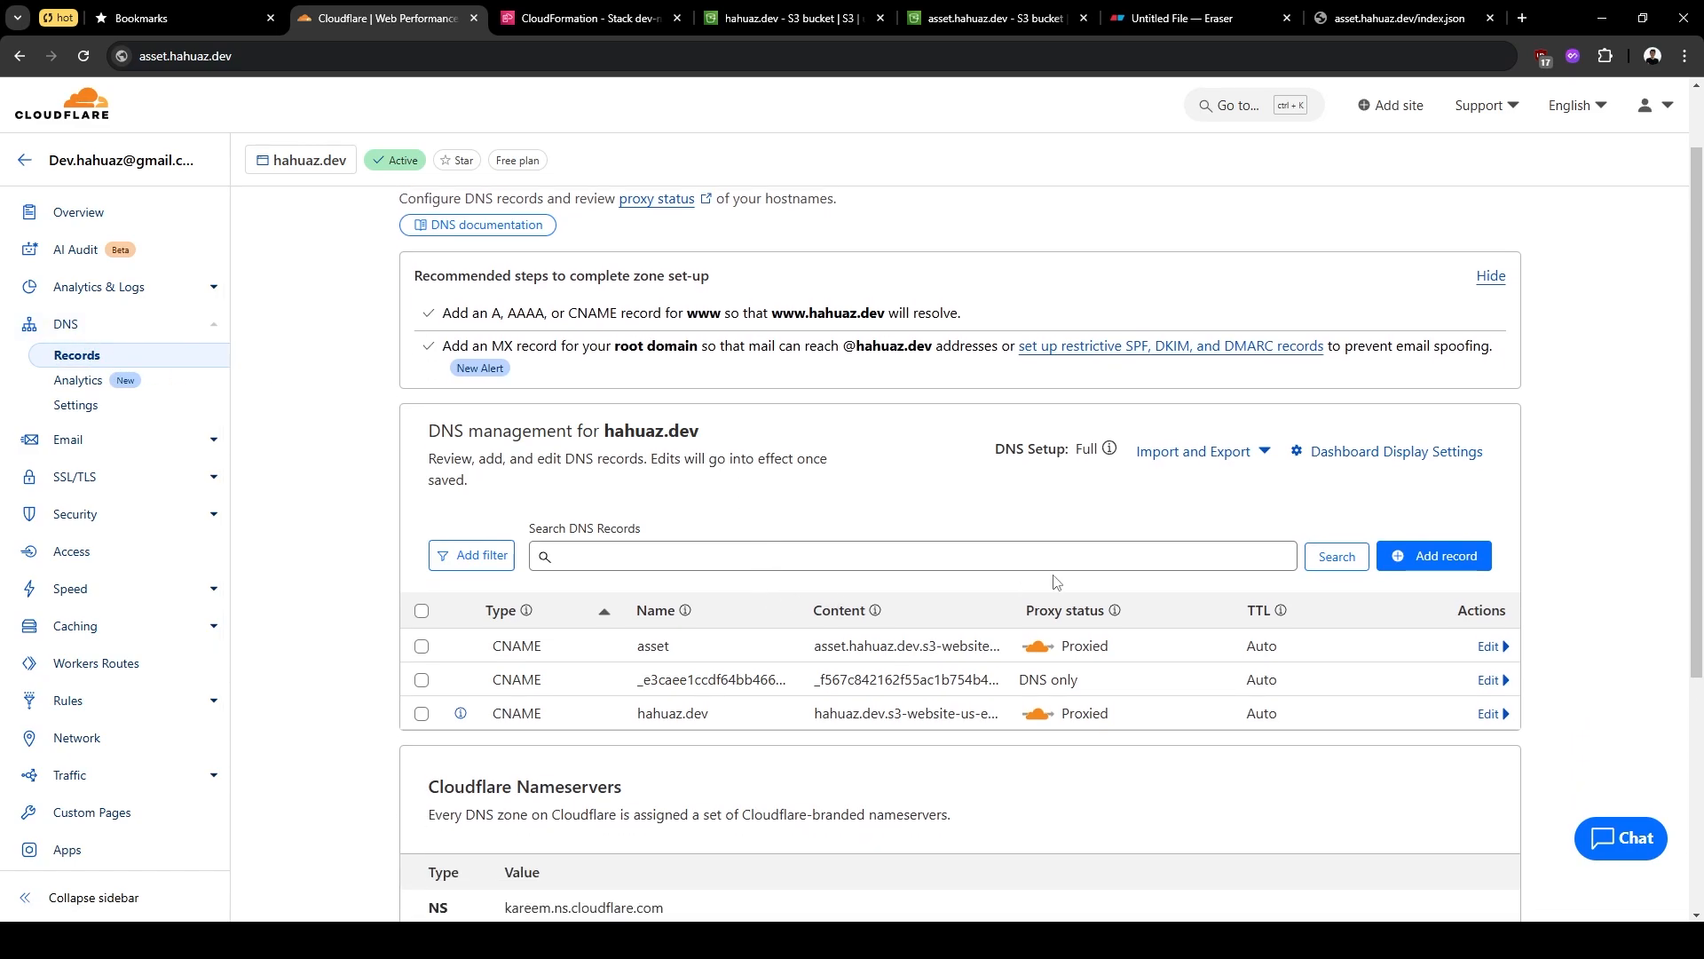
scroll(1377, 582, "up", 1)
scroll(1239, 629, "down", 2)
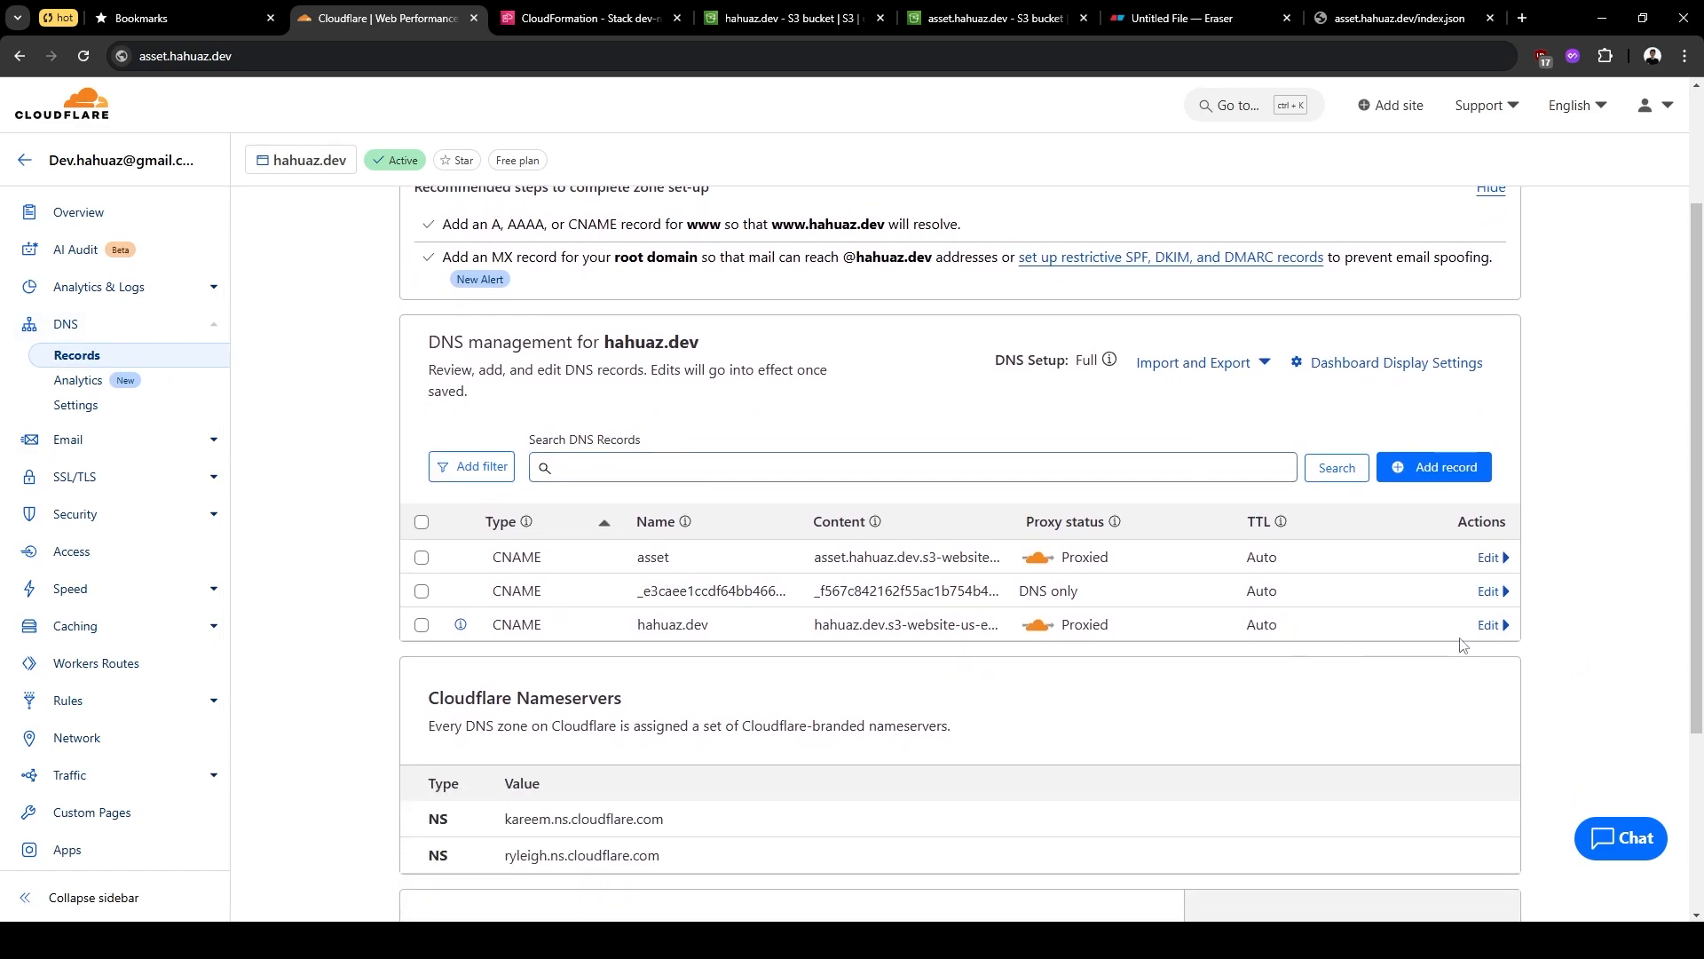
scroll(1420, 621, "up", 2)
scroll(1509, 603, "down", 2)
left_click(1489, 626)
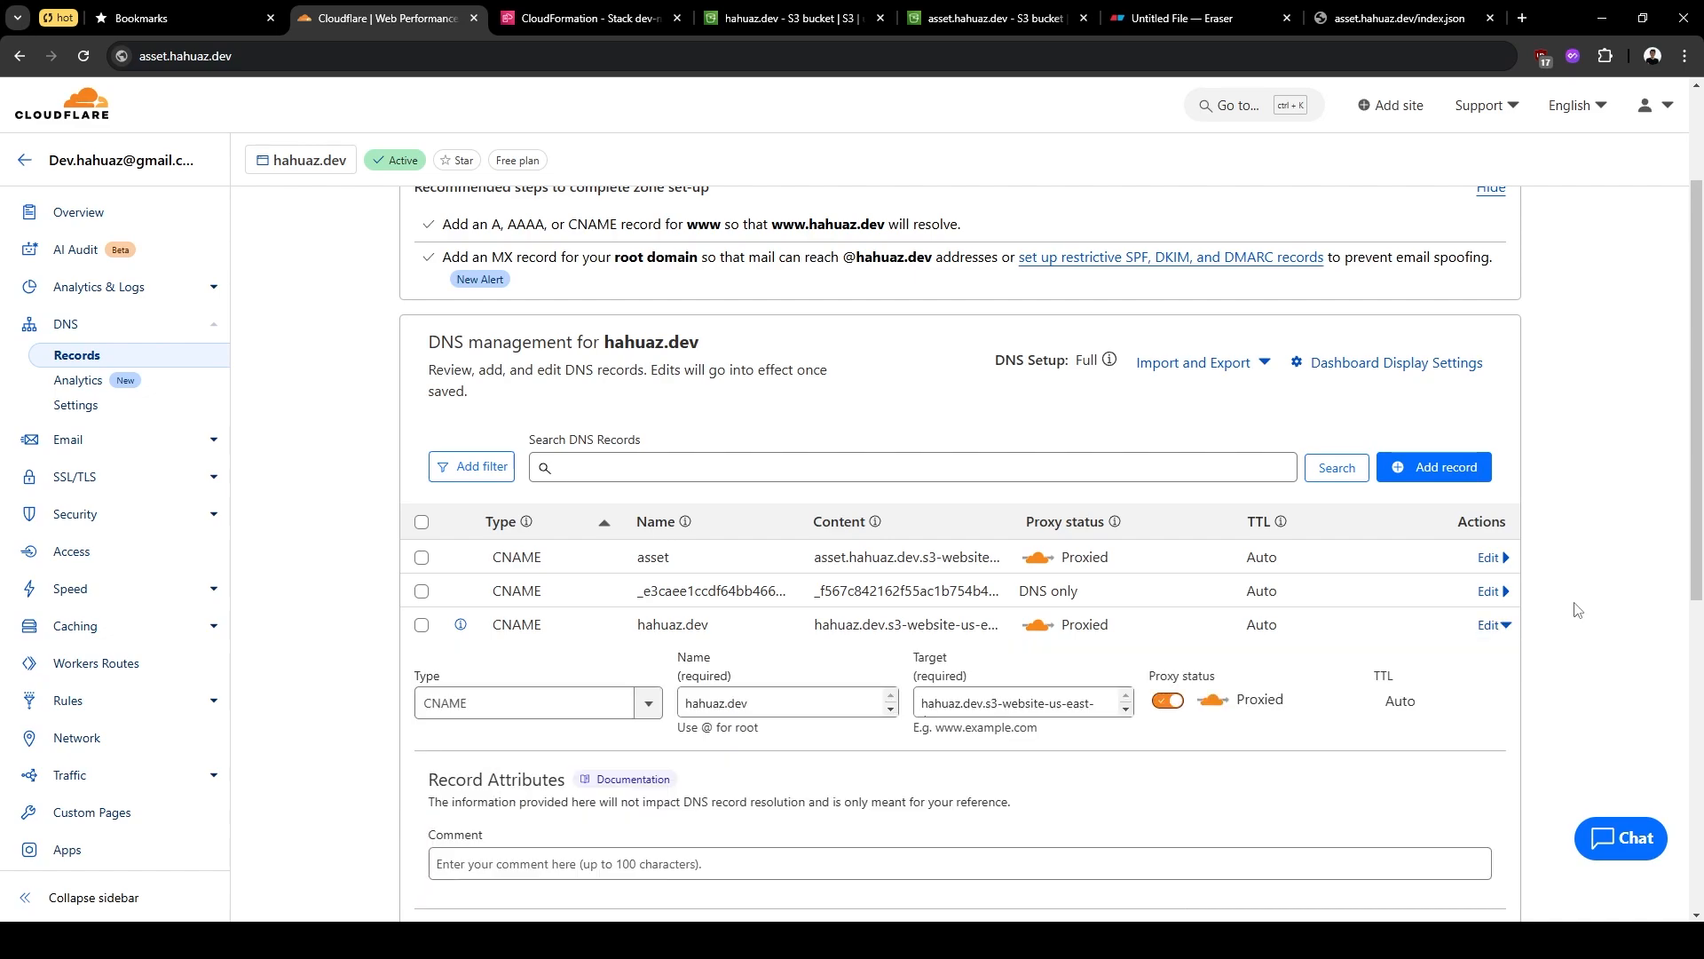
Set the DNS record's name to @ for the root domain and choose CNAME as its type.
left_click(507, 708)
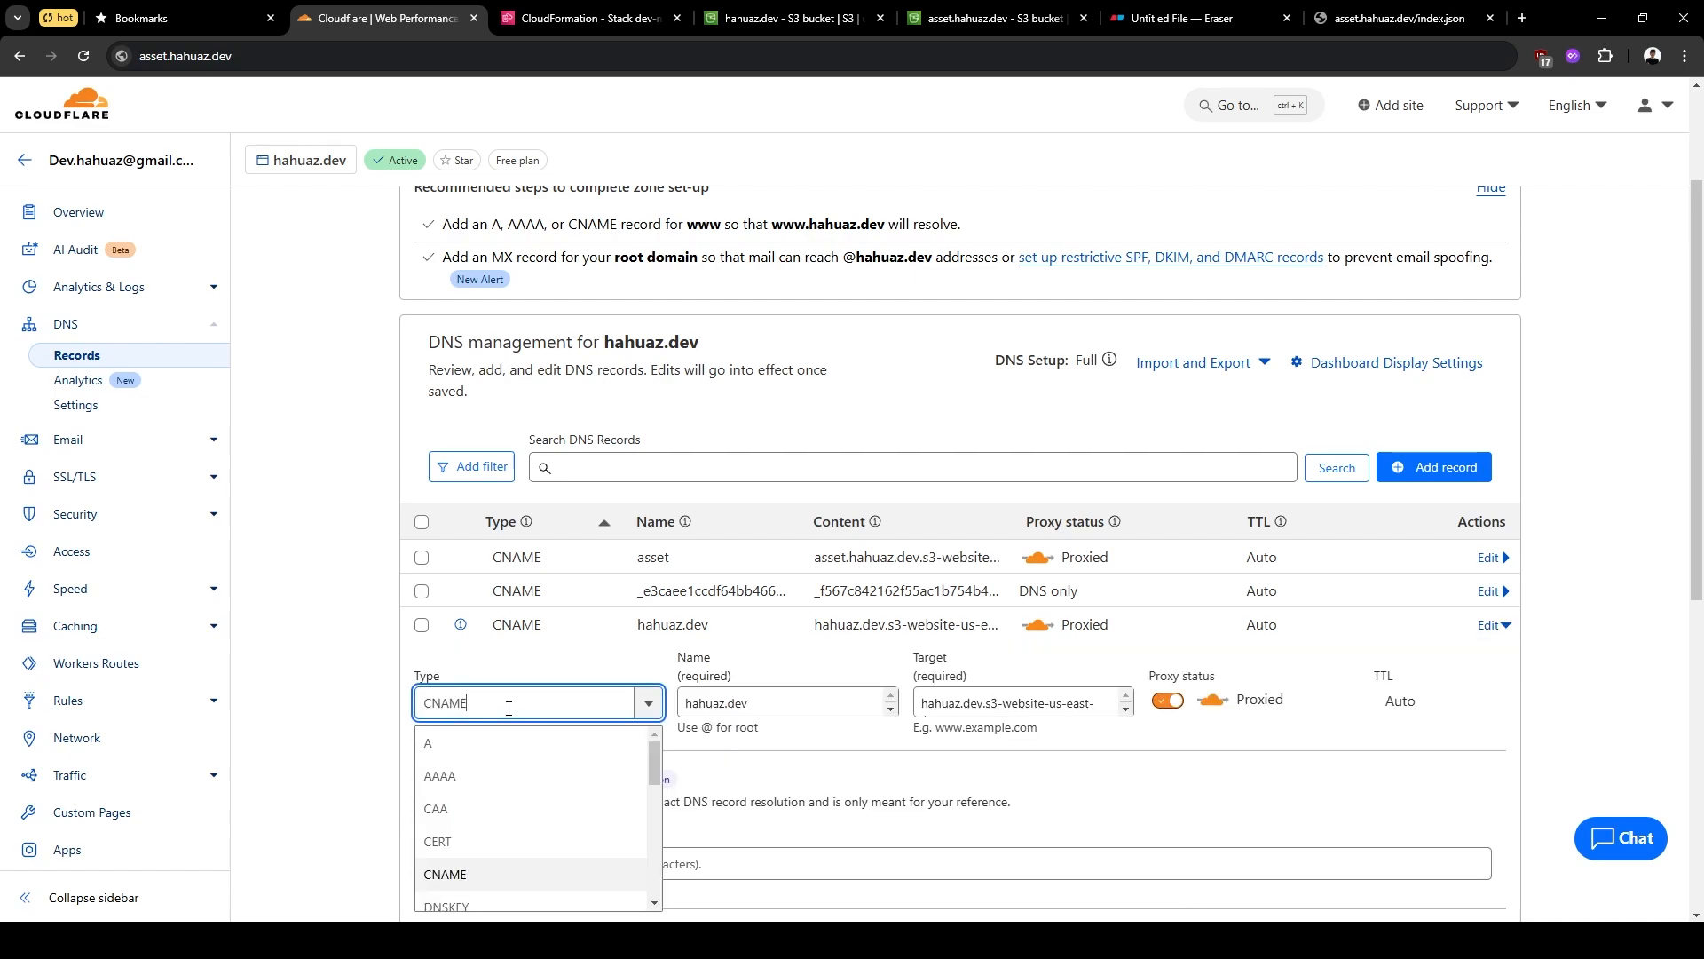
triple_click(714, 703)
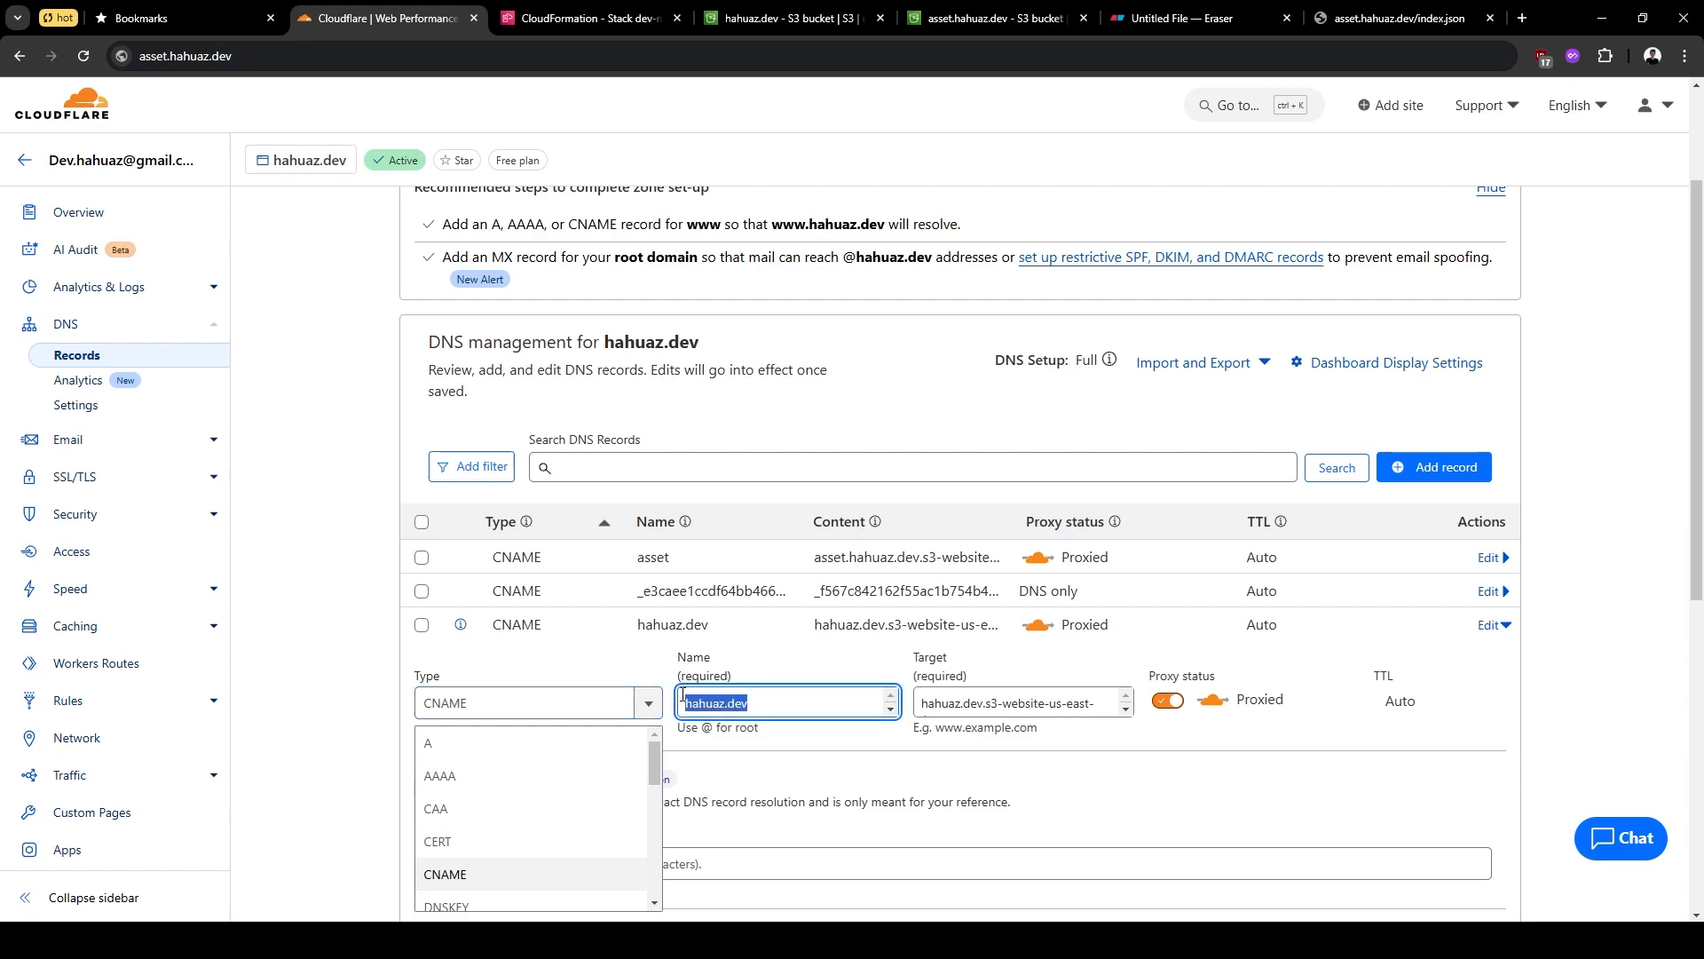
type("@")
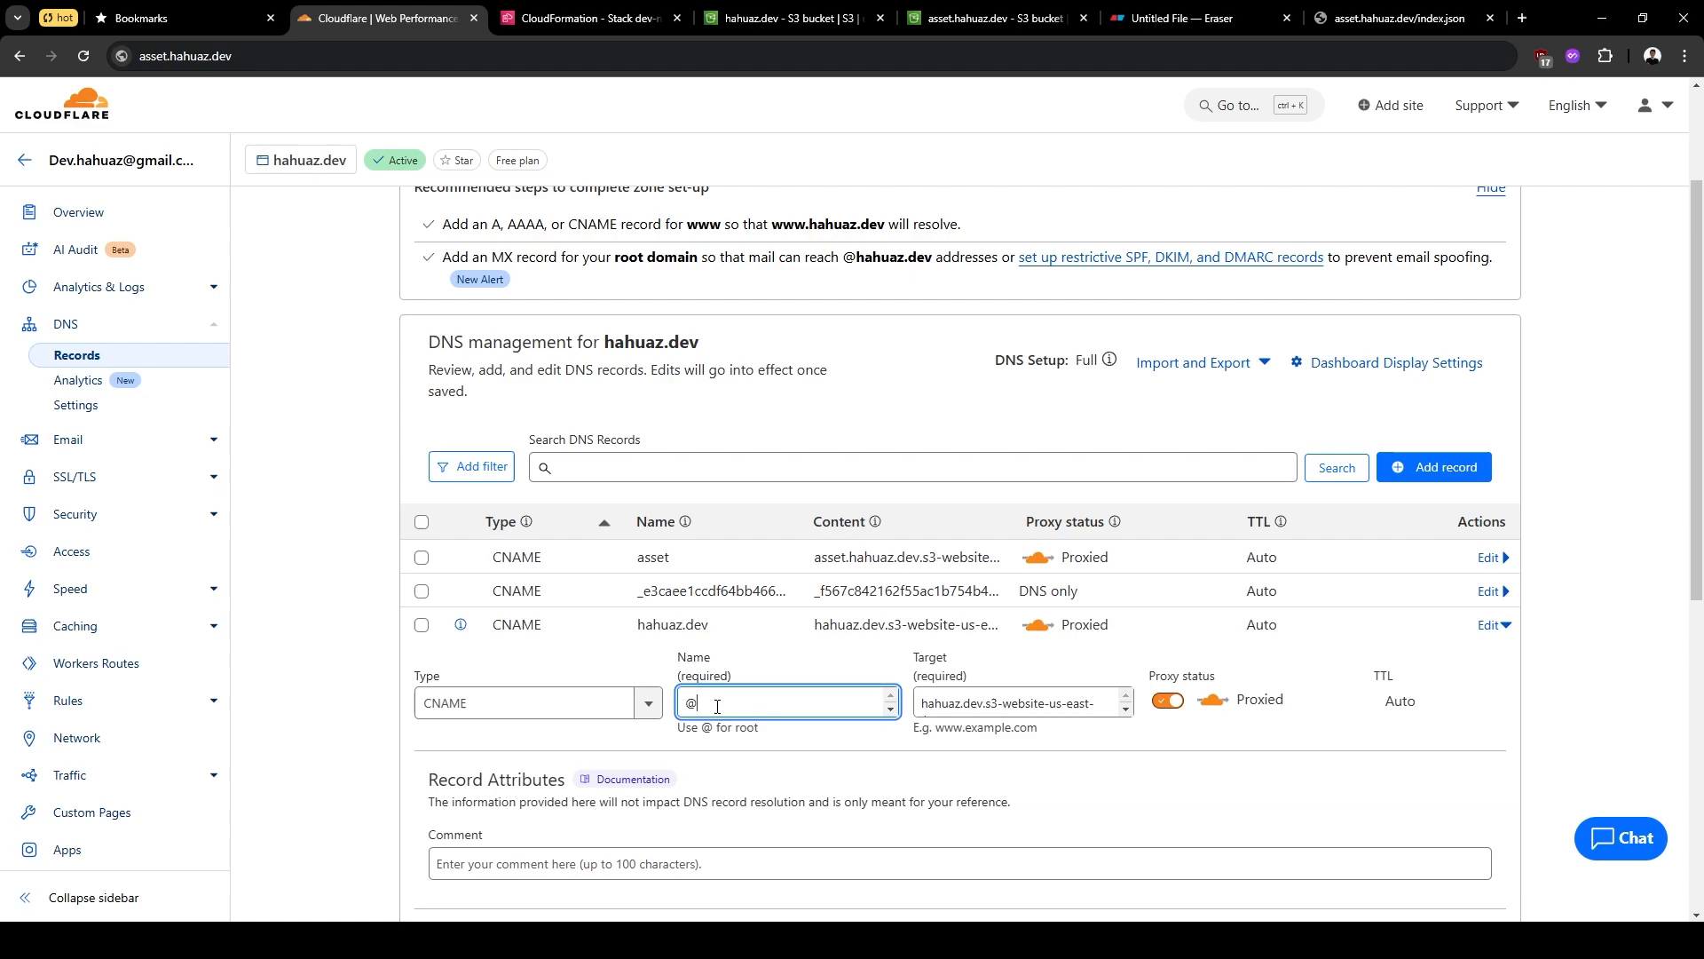
left_click(491, 700)
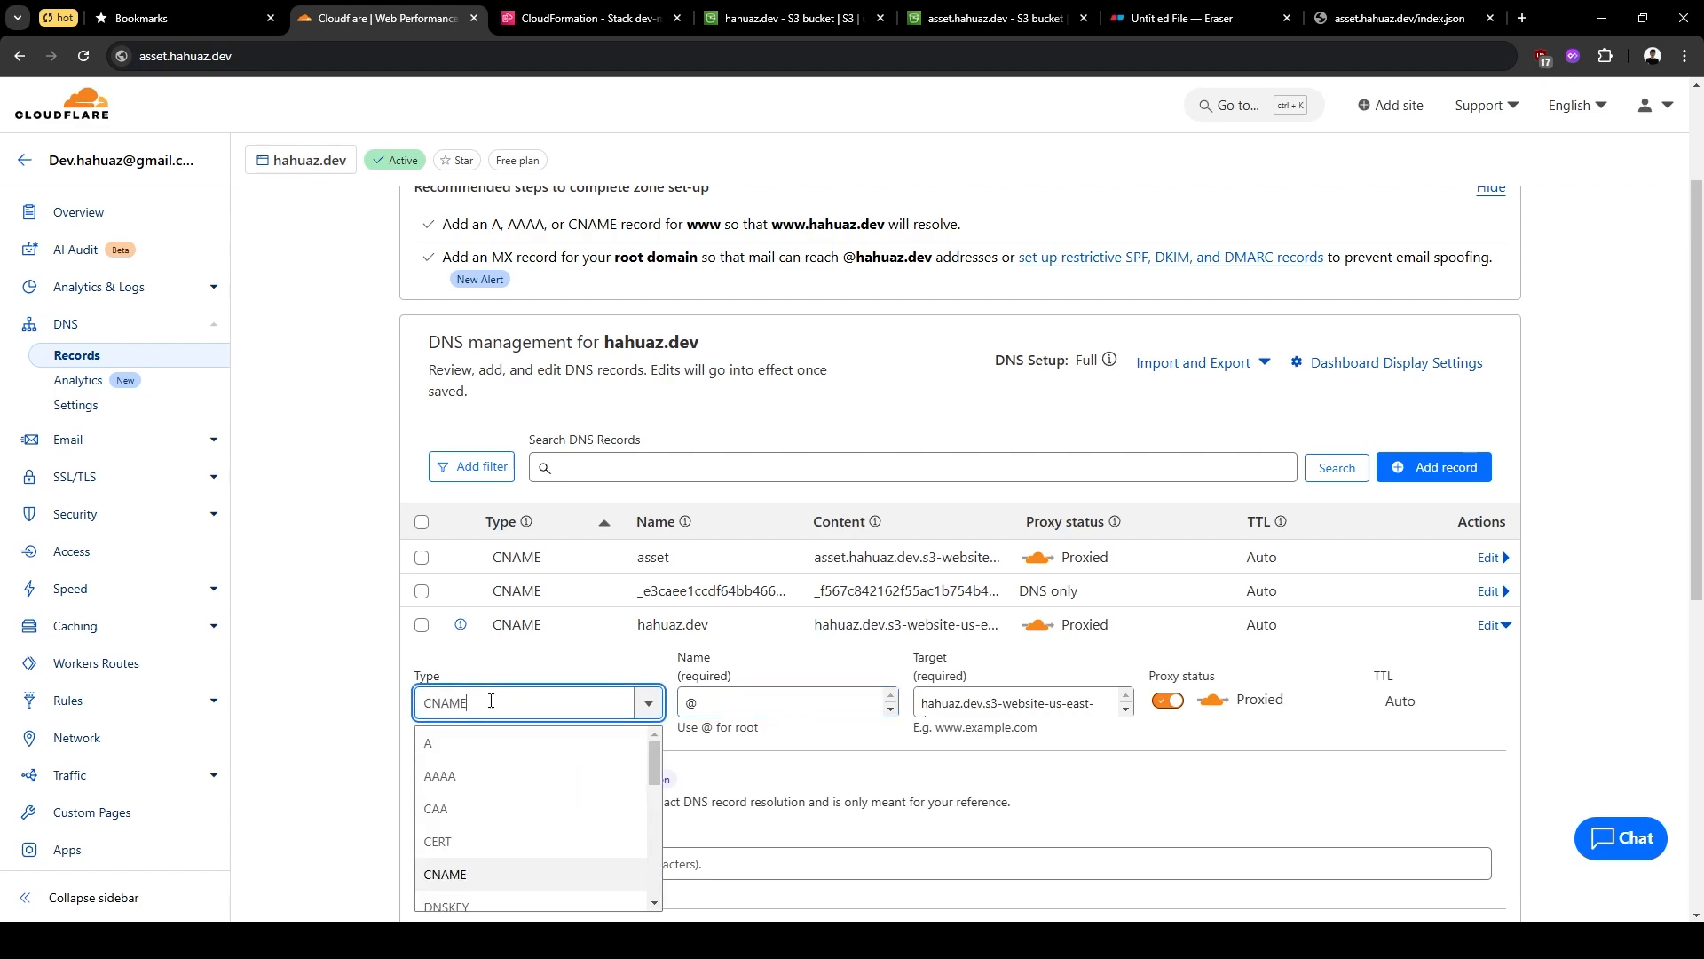
left_click(472, 873)
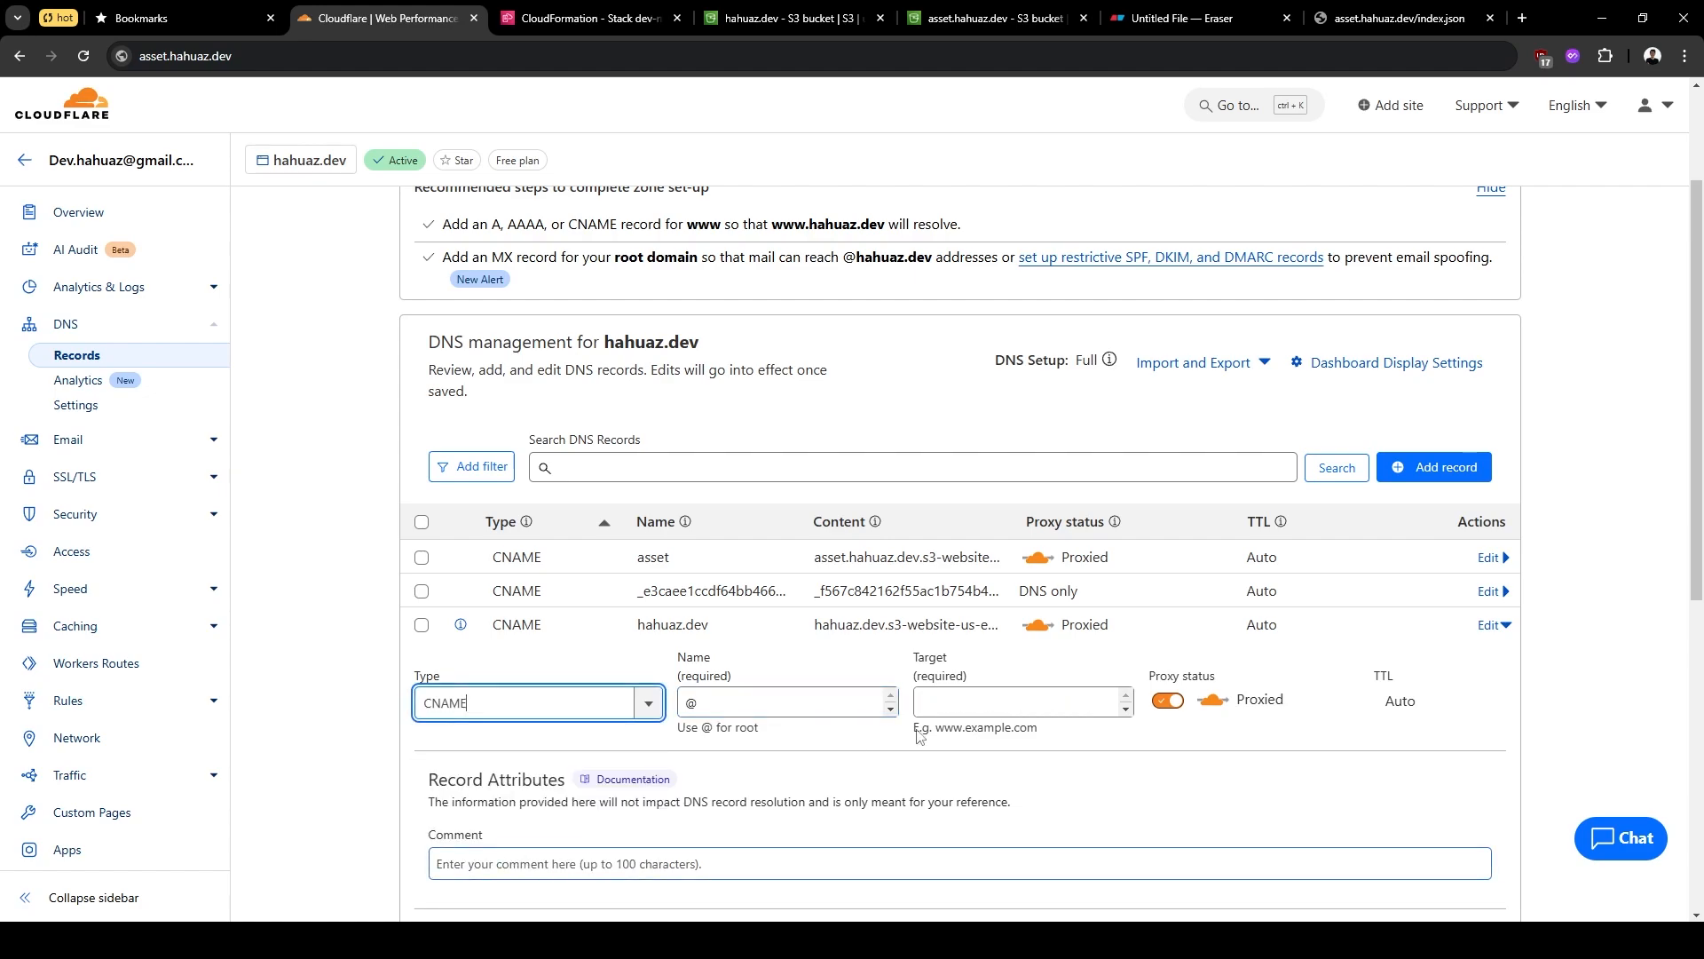
left_click(955, 700)
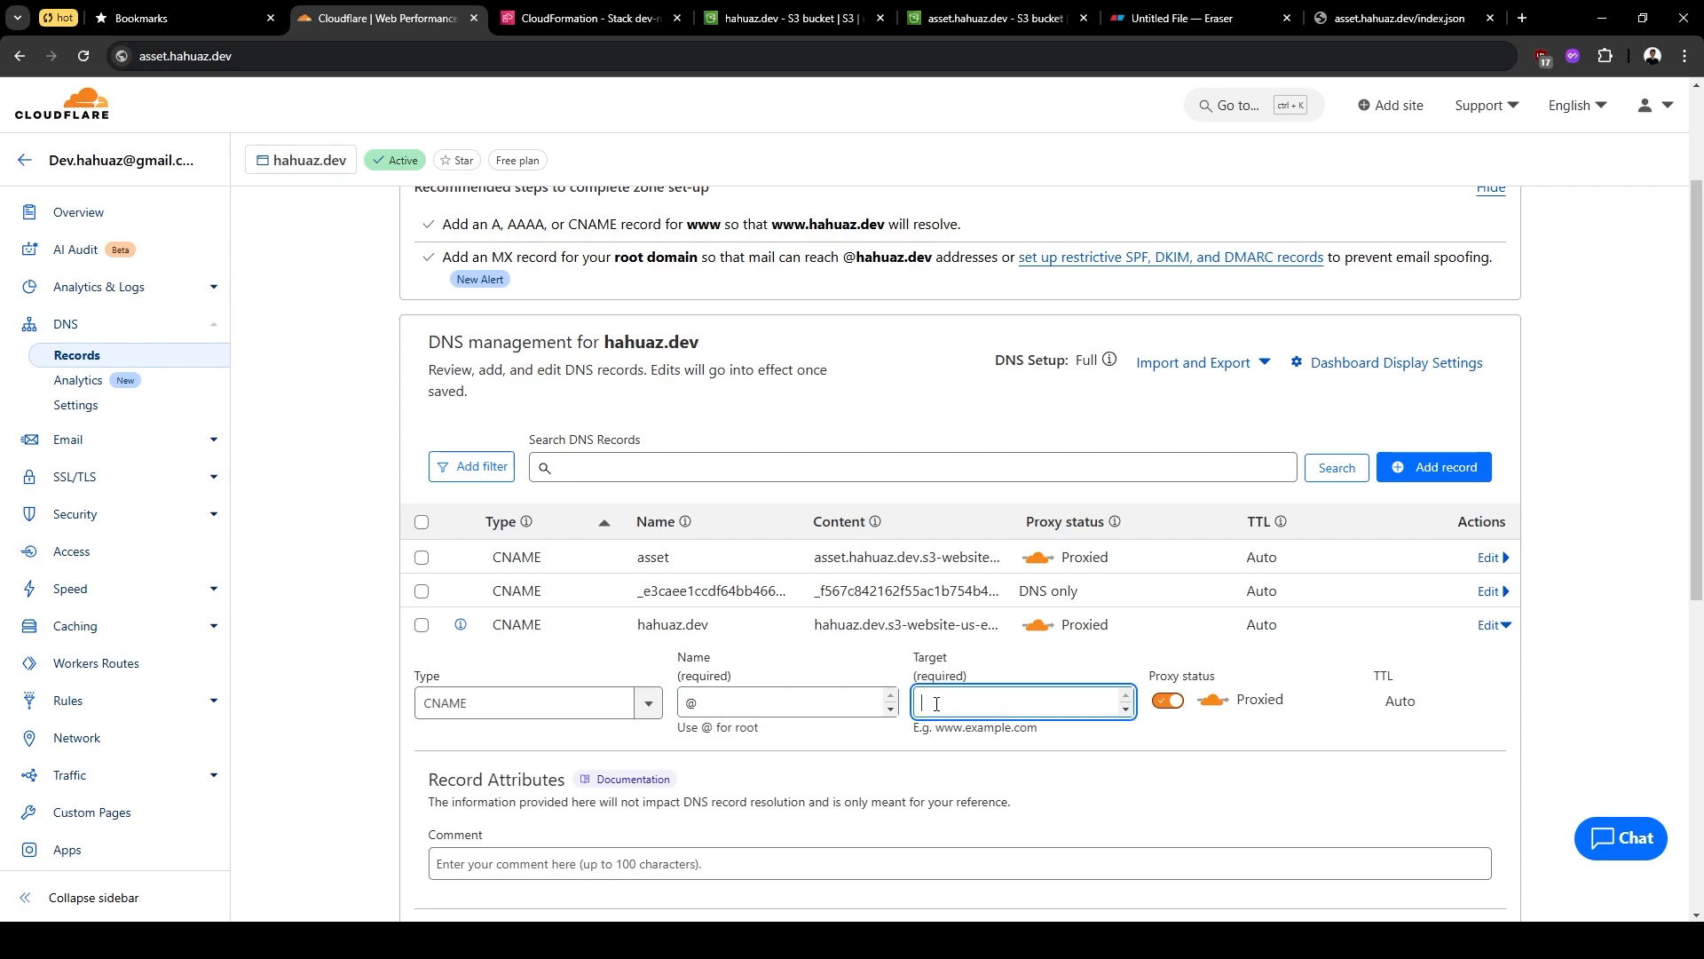
left_click(583, 21)
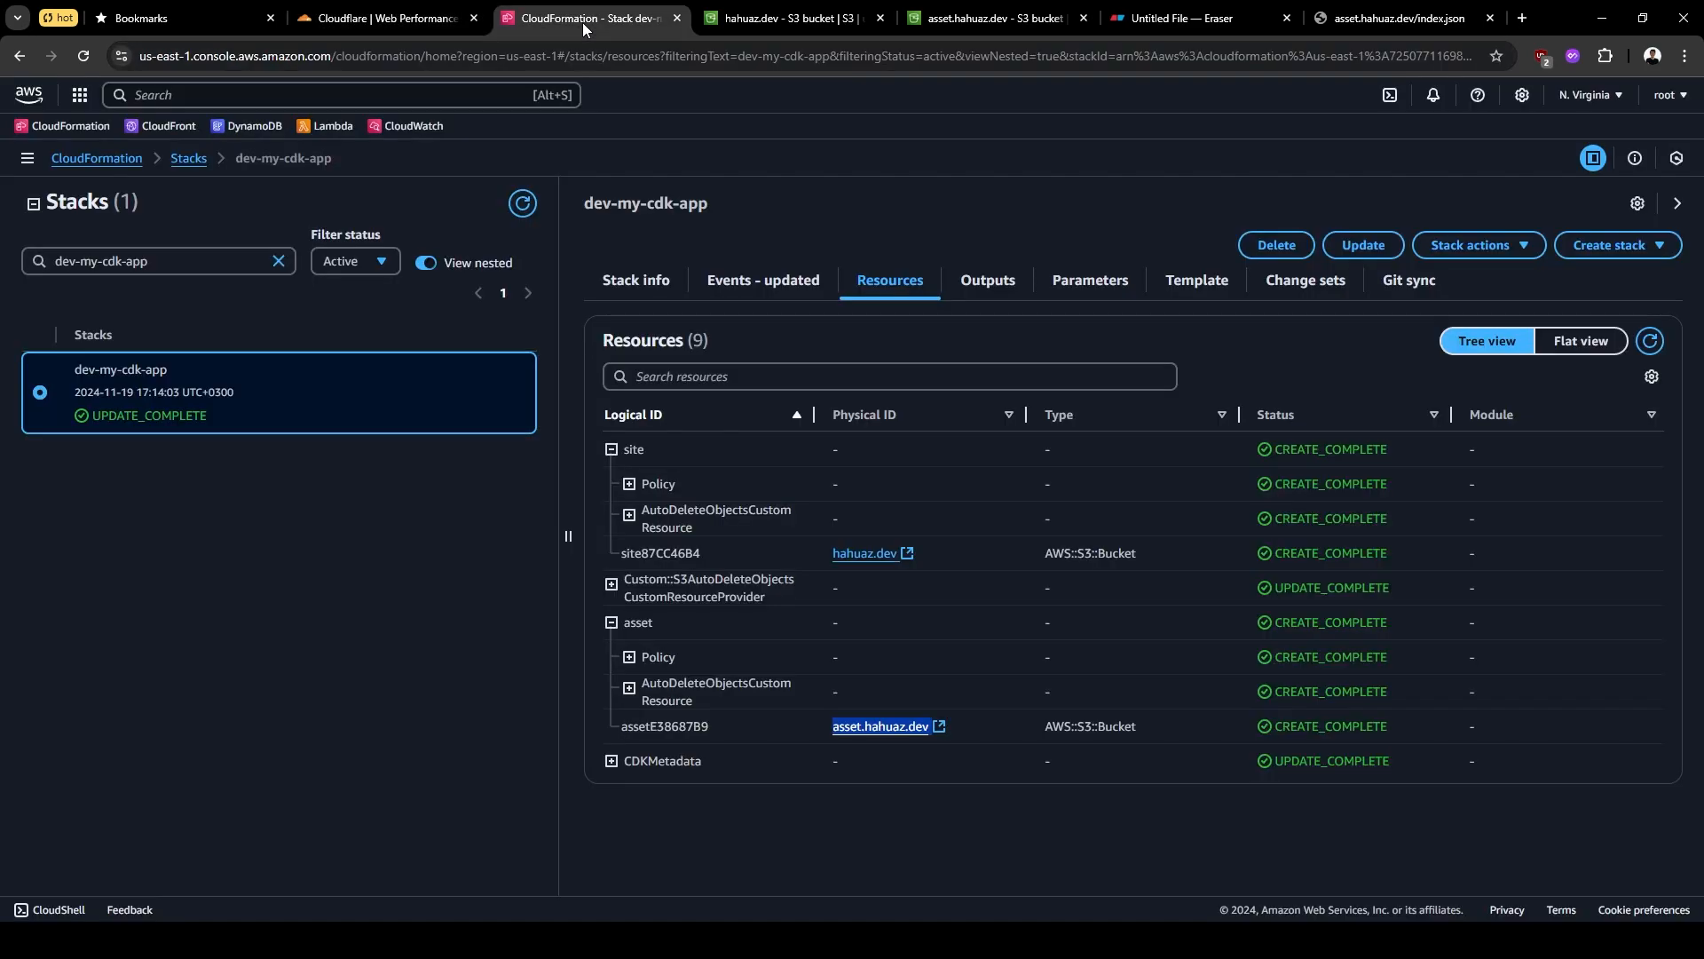
left_click(735, 23)
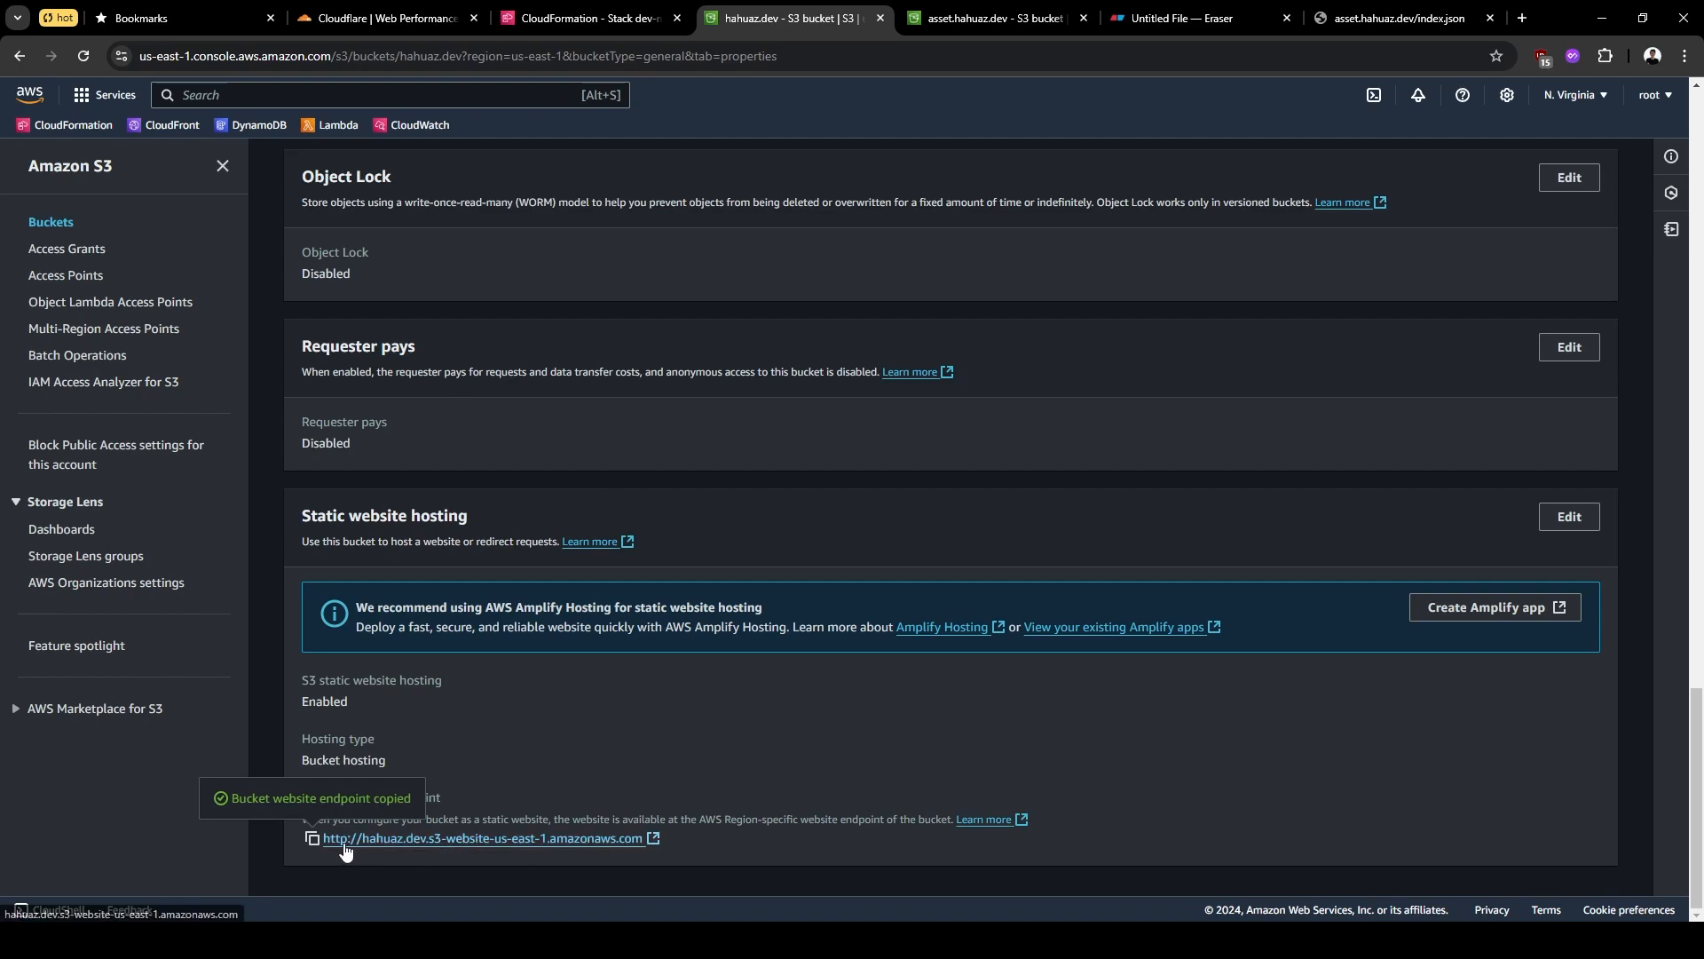
left_click(539, 57)
key("ctrl+v")
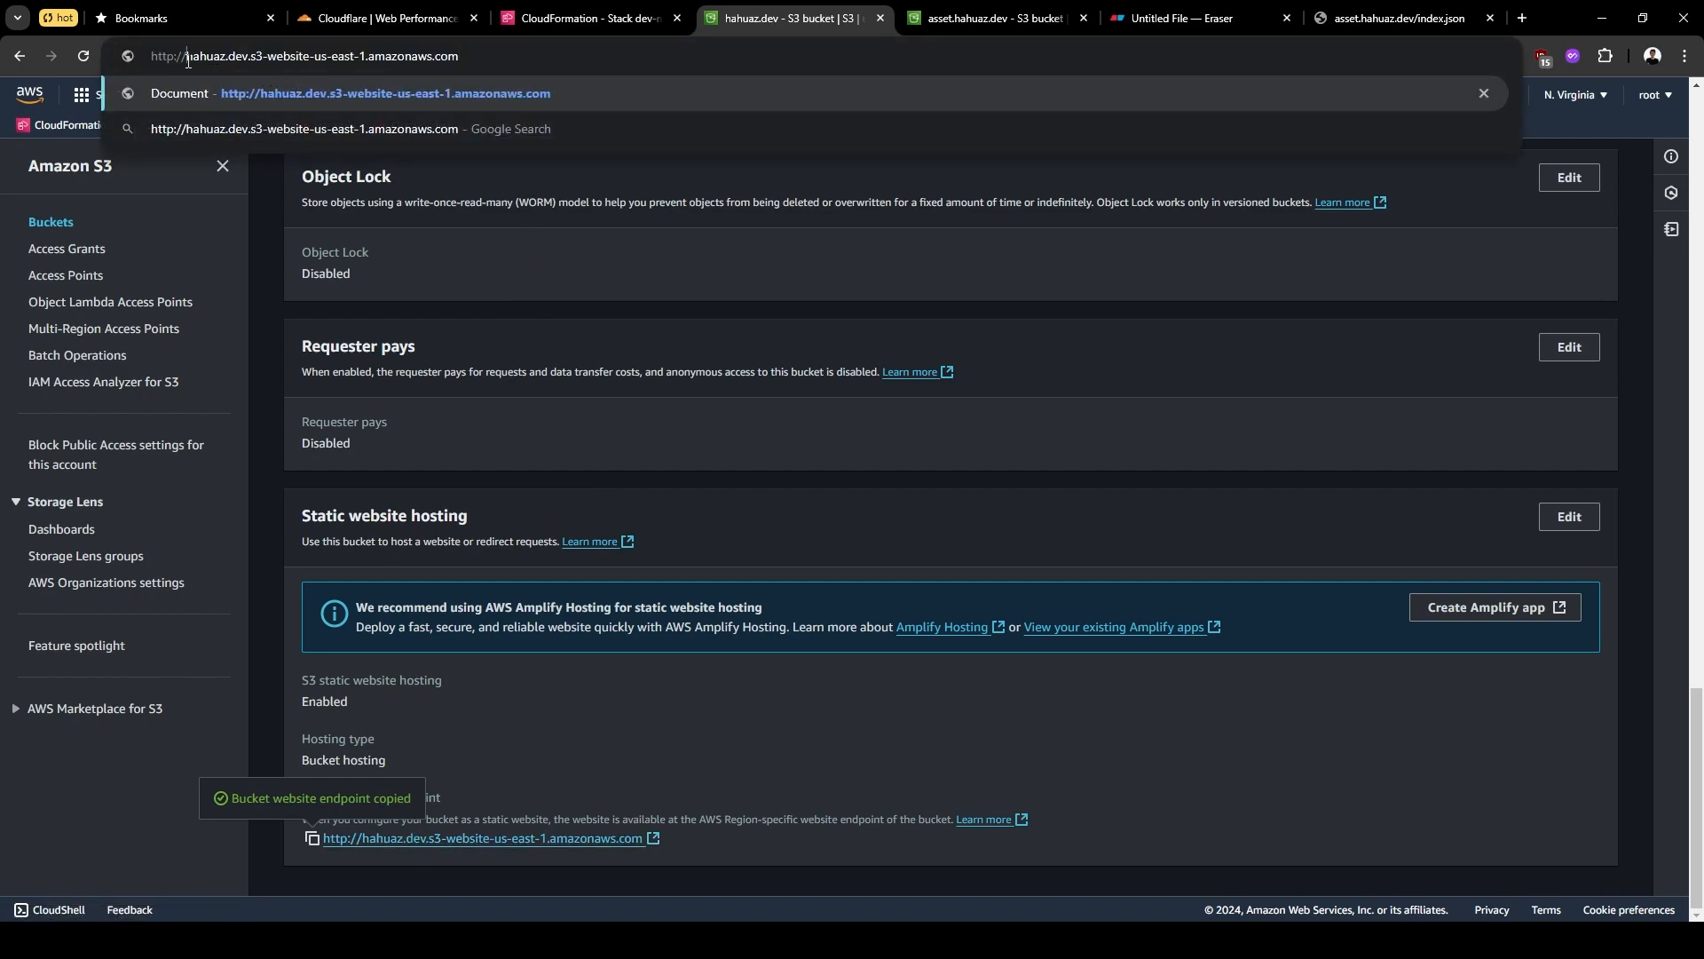
left_click_drag(187, 61, 147, 60)
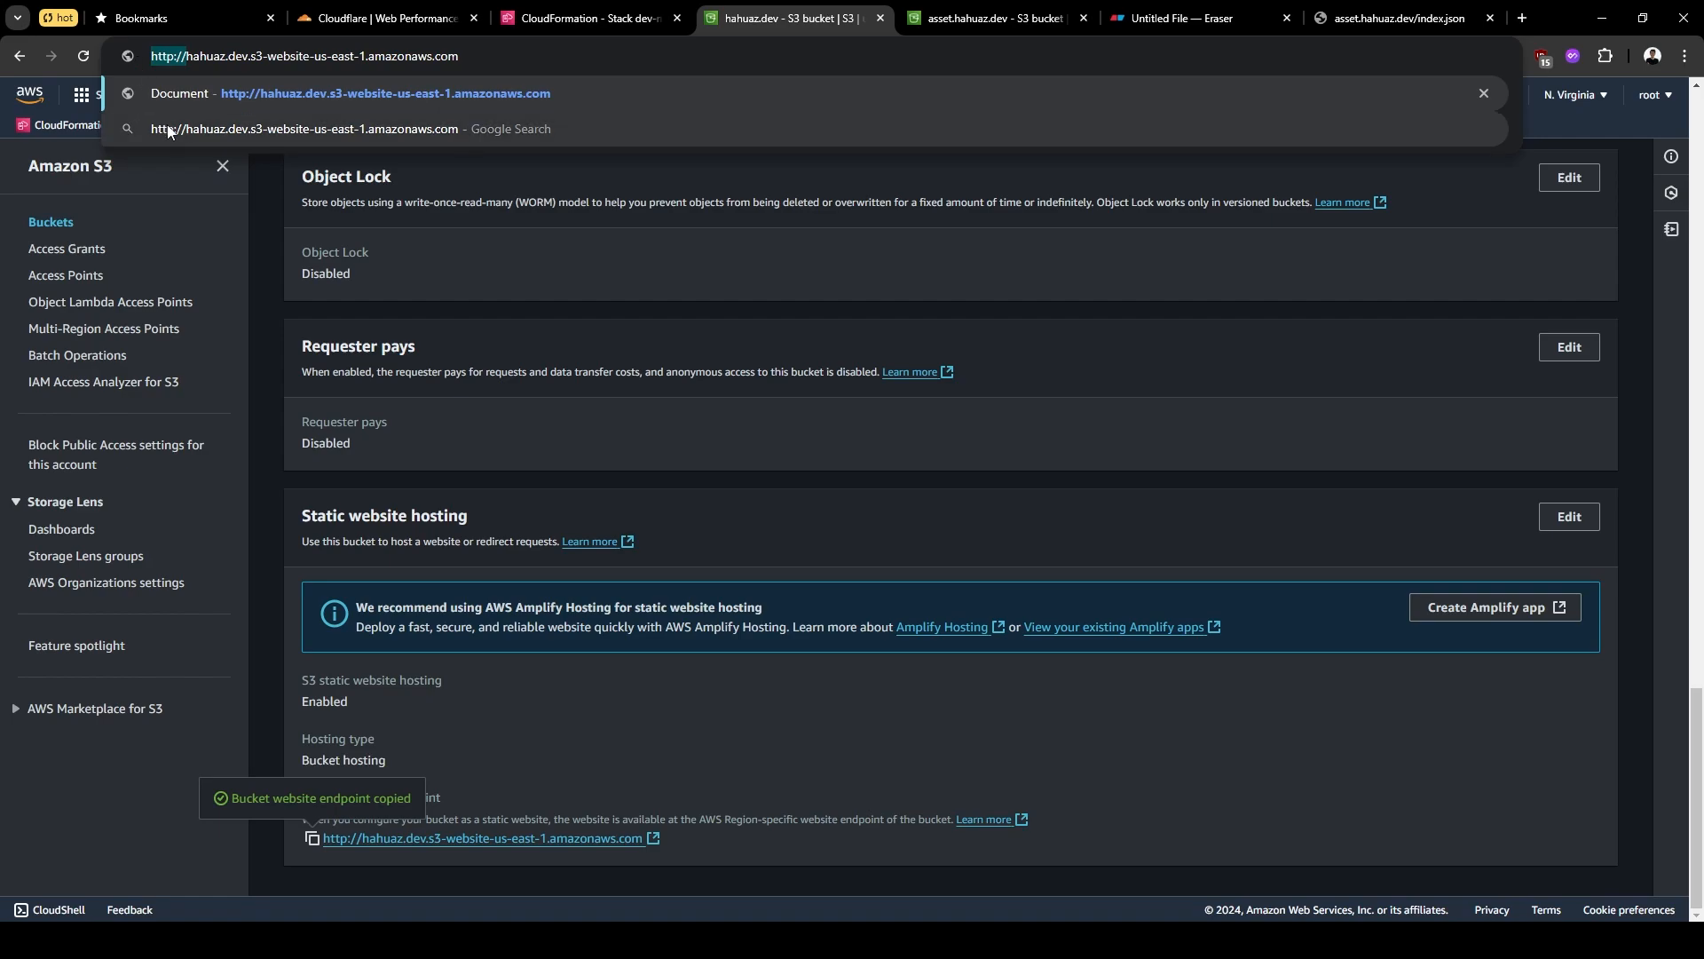
key("BackSpace")
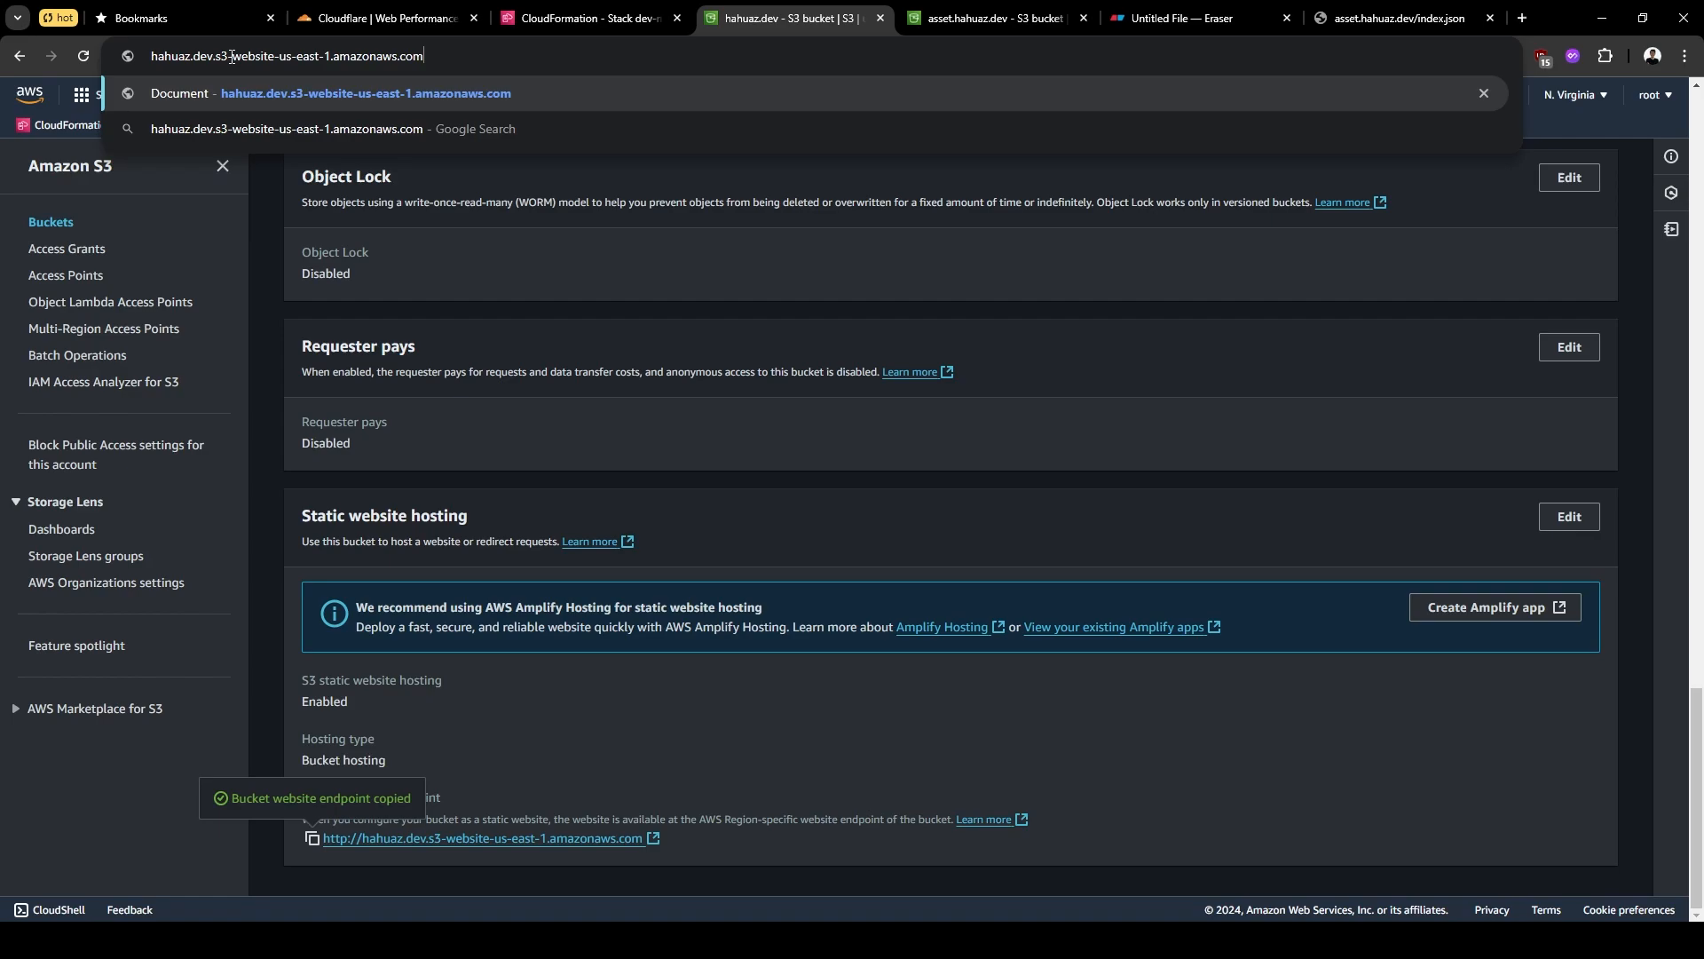
Review the domain parts of the trimmed endpoint and copy hahuaz.dev.s3-website-us-east-1.amazonaws.com in full.
key("ctrl+a")
mouse_move(476, 58)
left_mouse_down()
mouse_move(128, 57)
mouse_move(477, 60)
left_mouse_up()
left_click(217, 60)
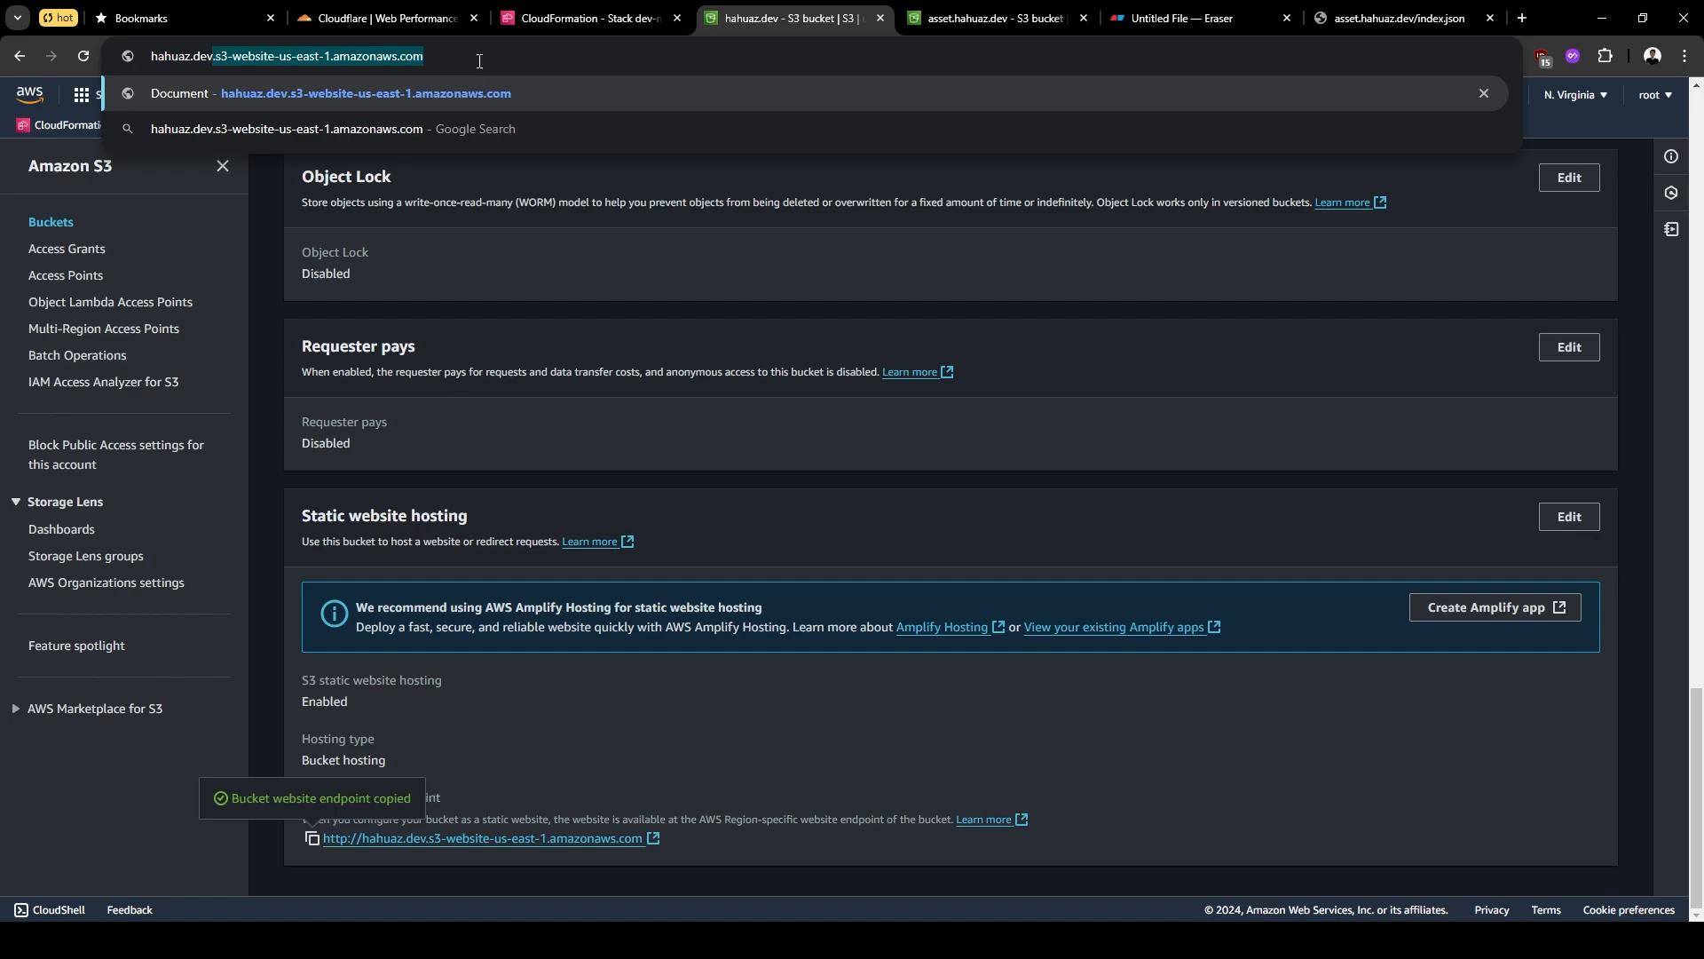
left_click(479, 61)
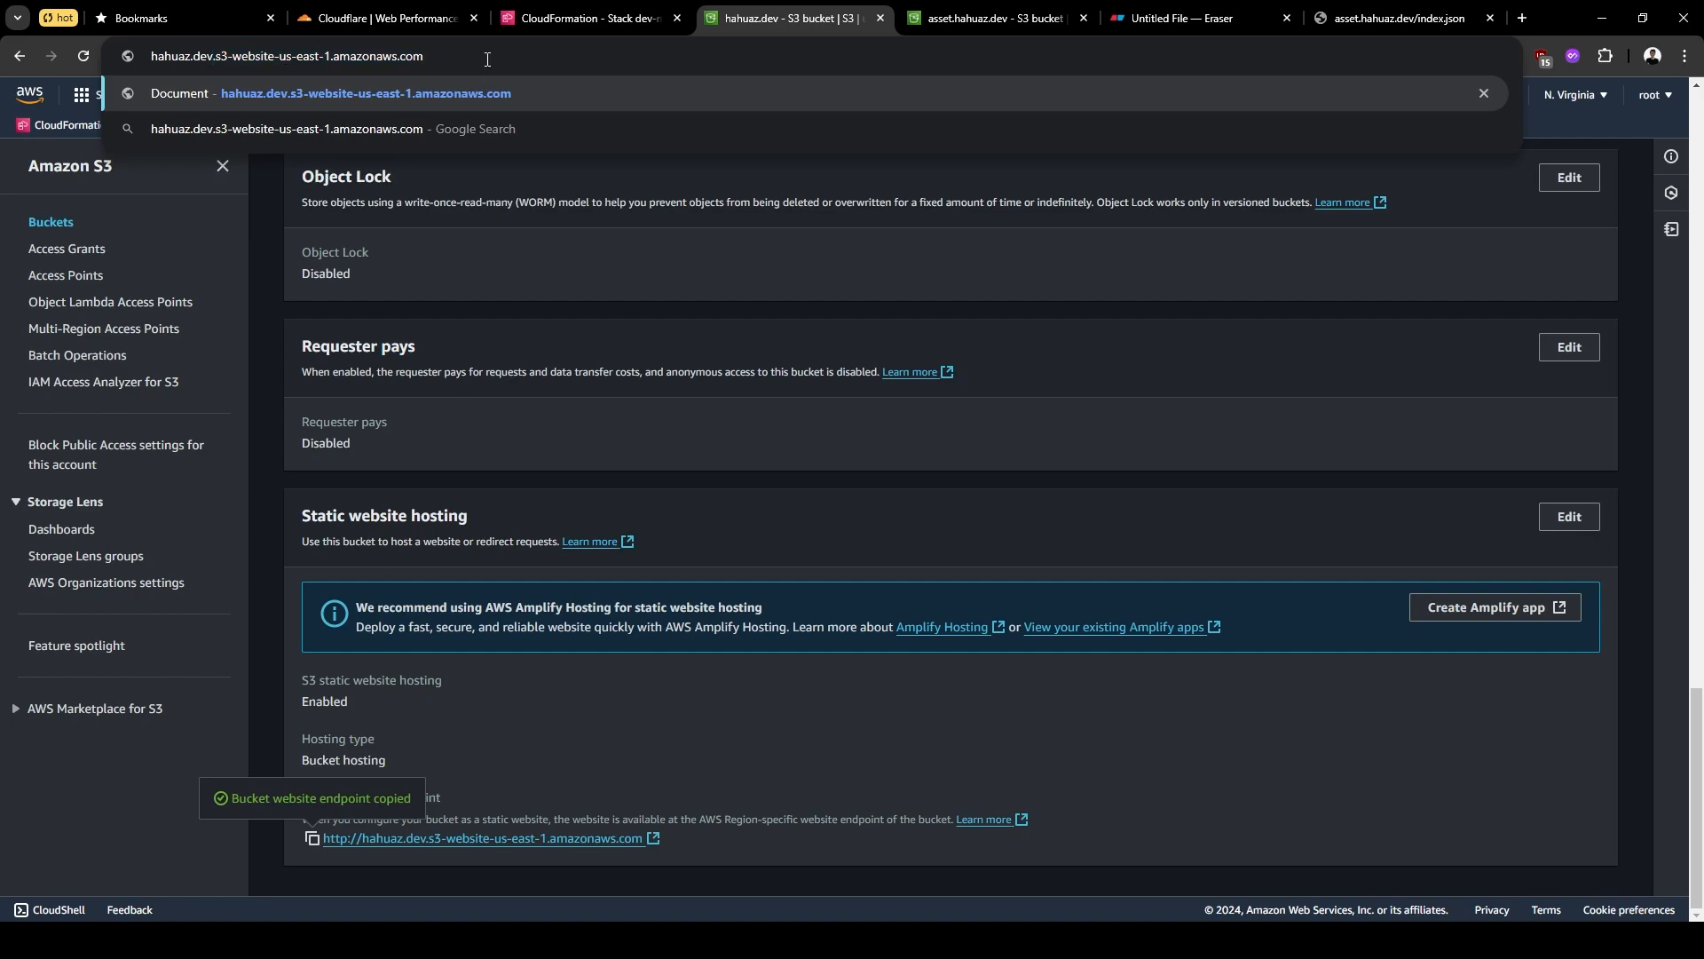
left_click_drag(435, 61, 214, 61)
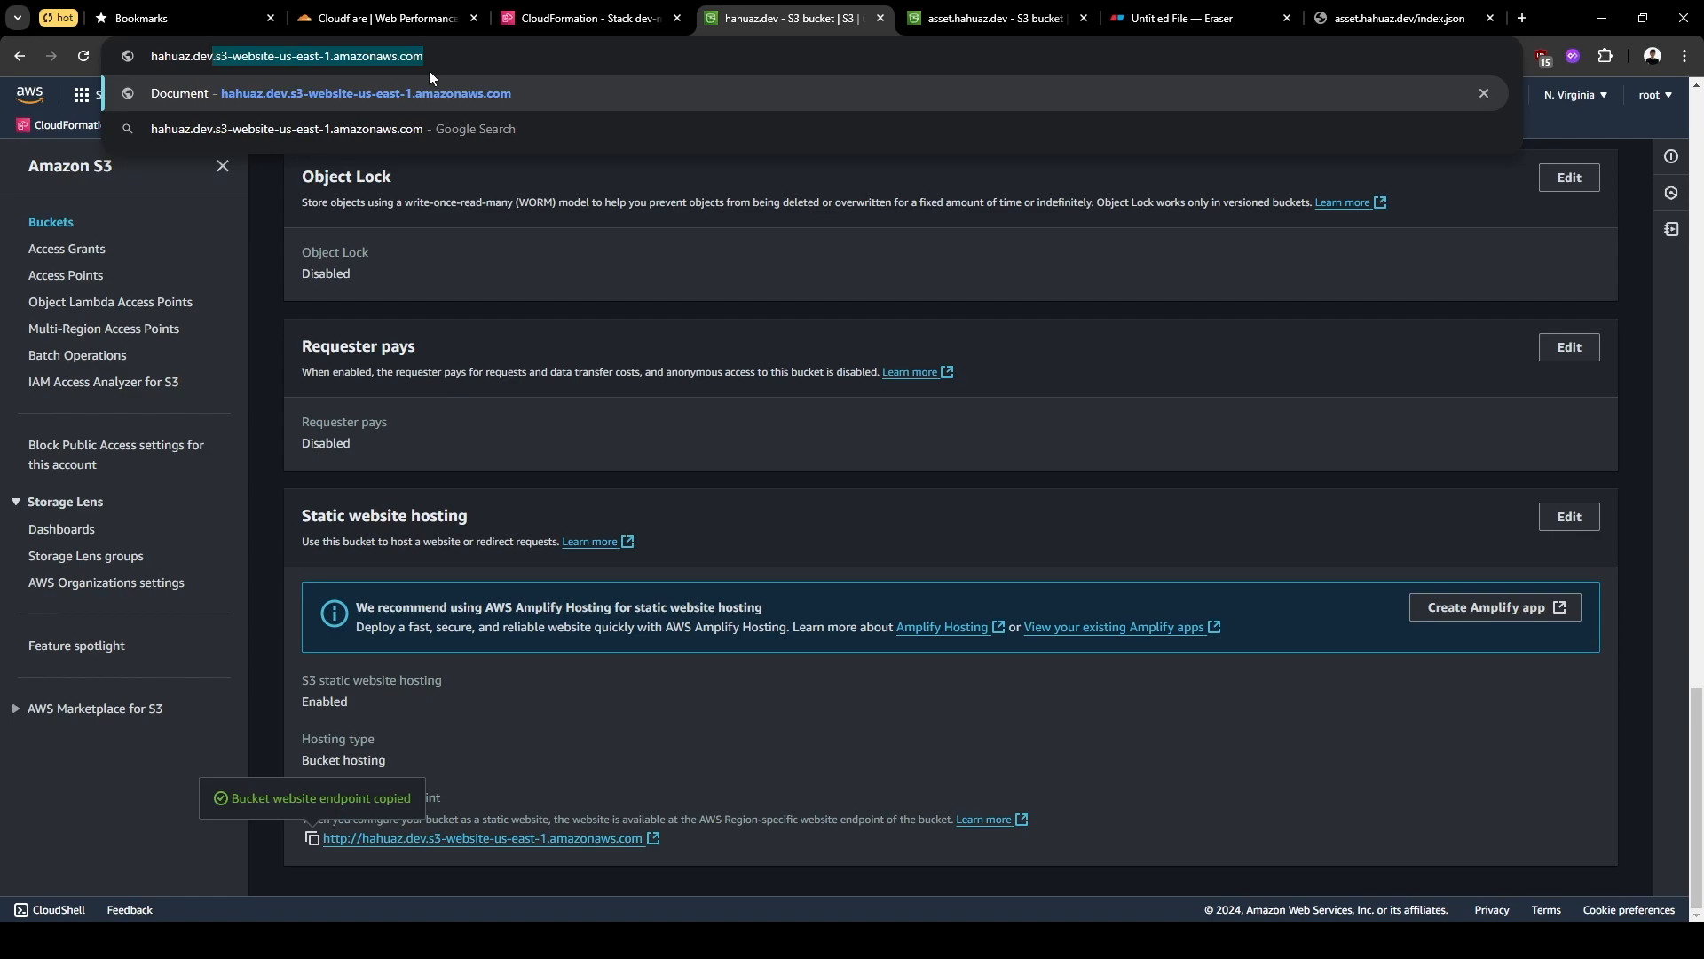
left_click(488, 61)
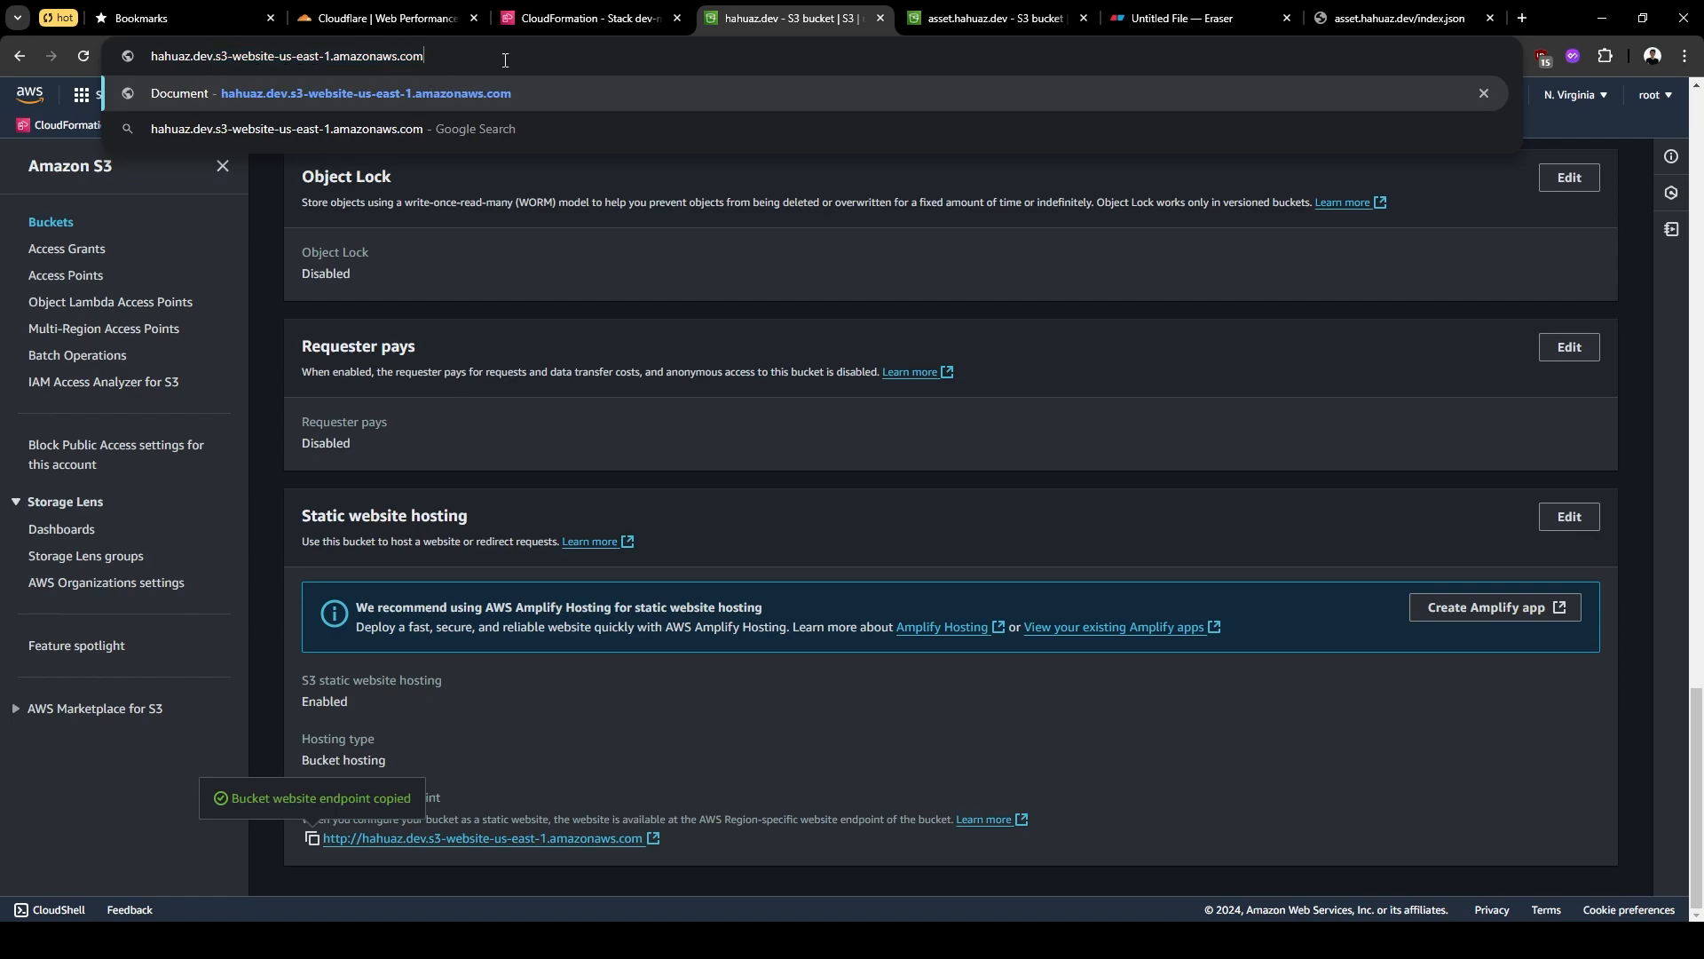
key("ctrl+a")
key("ctrl+c")
Paste the endpoint as the Cloudflare record's target, remove its trailing slash and return to the hahuaz.dev bucket page.
left_click(417, 22)
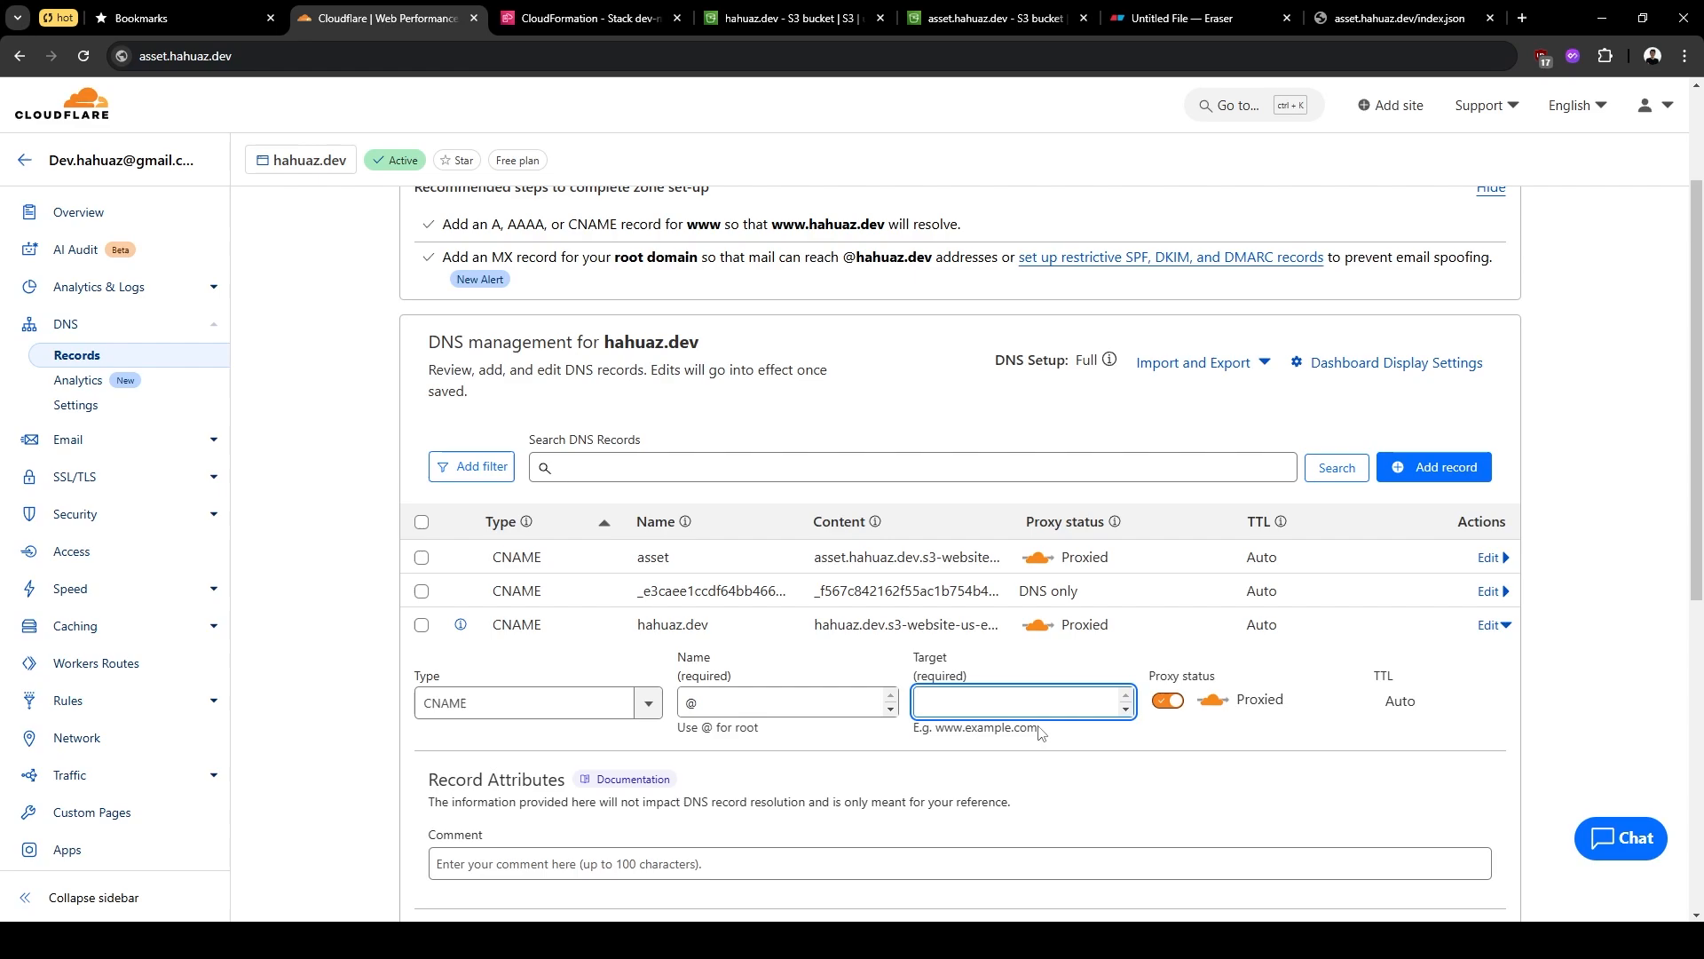
left_click(1029, 700)
key("ctrl+v")
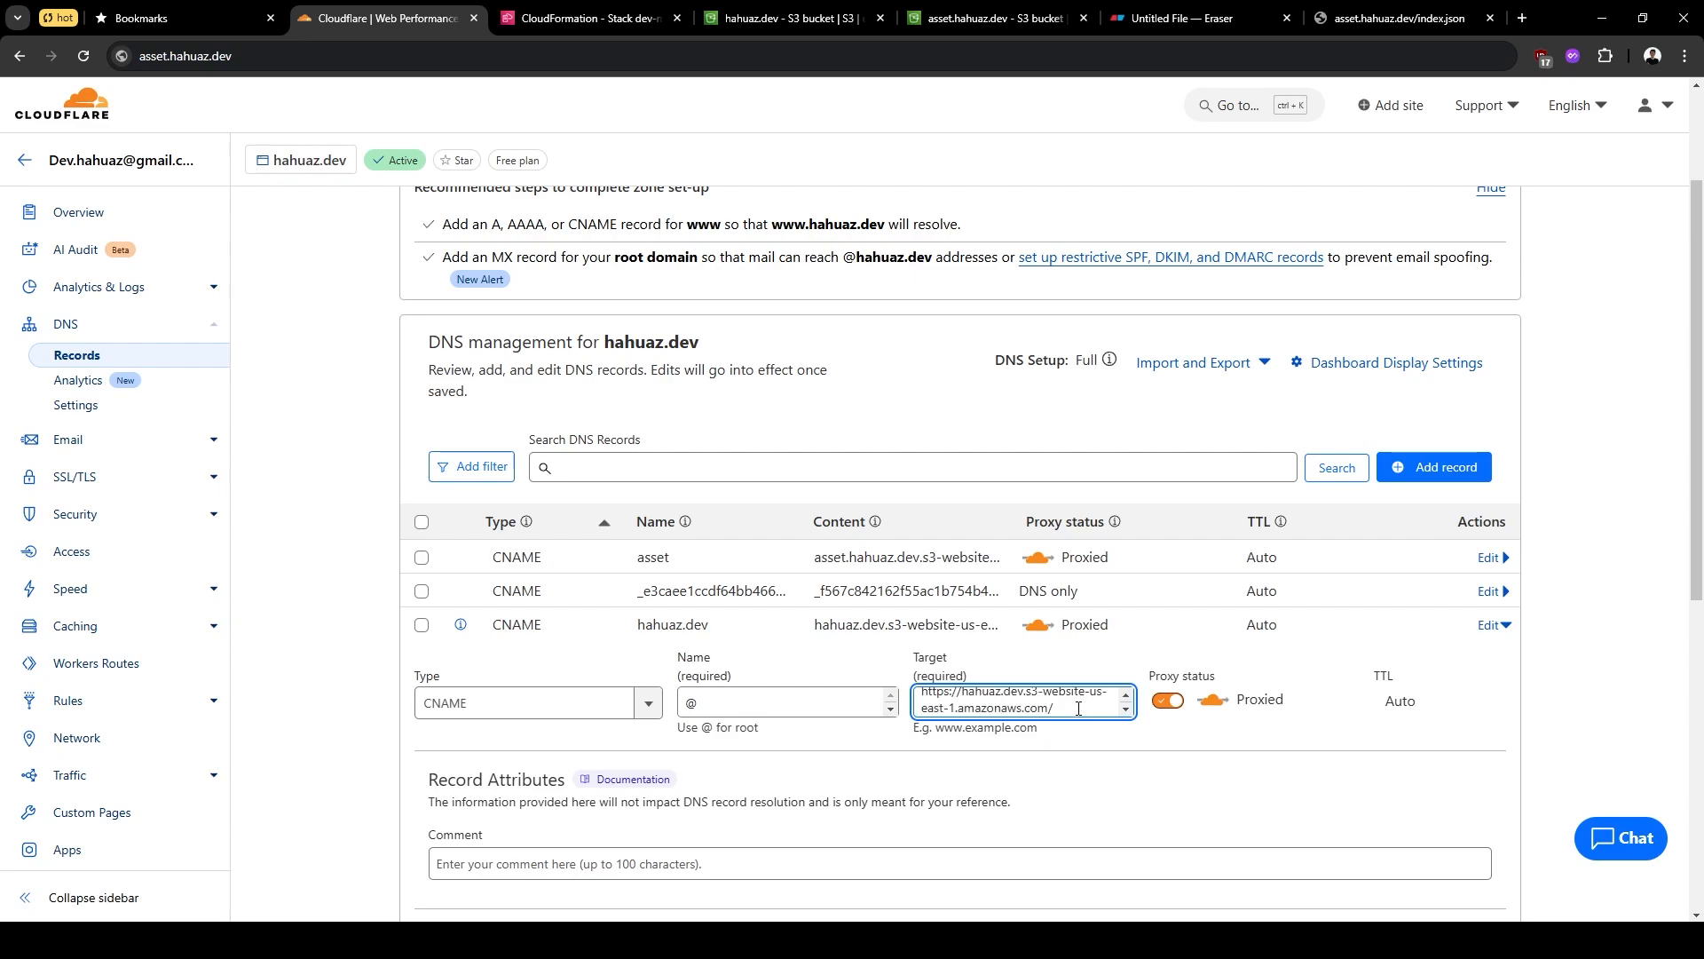
key("BackSpace")
scroll(1079, 709, "down", 1)
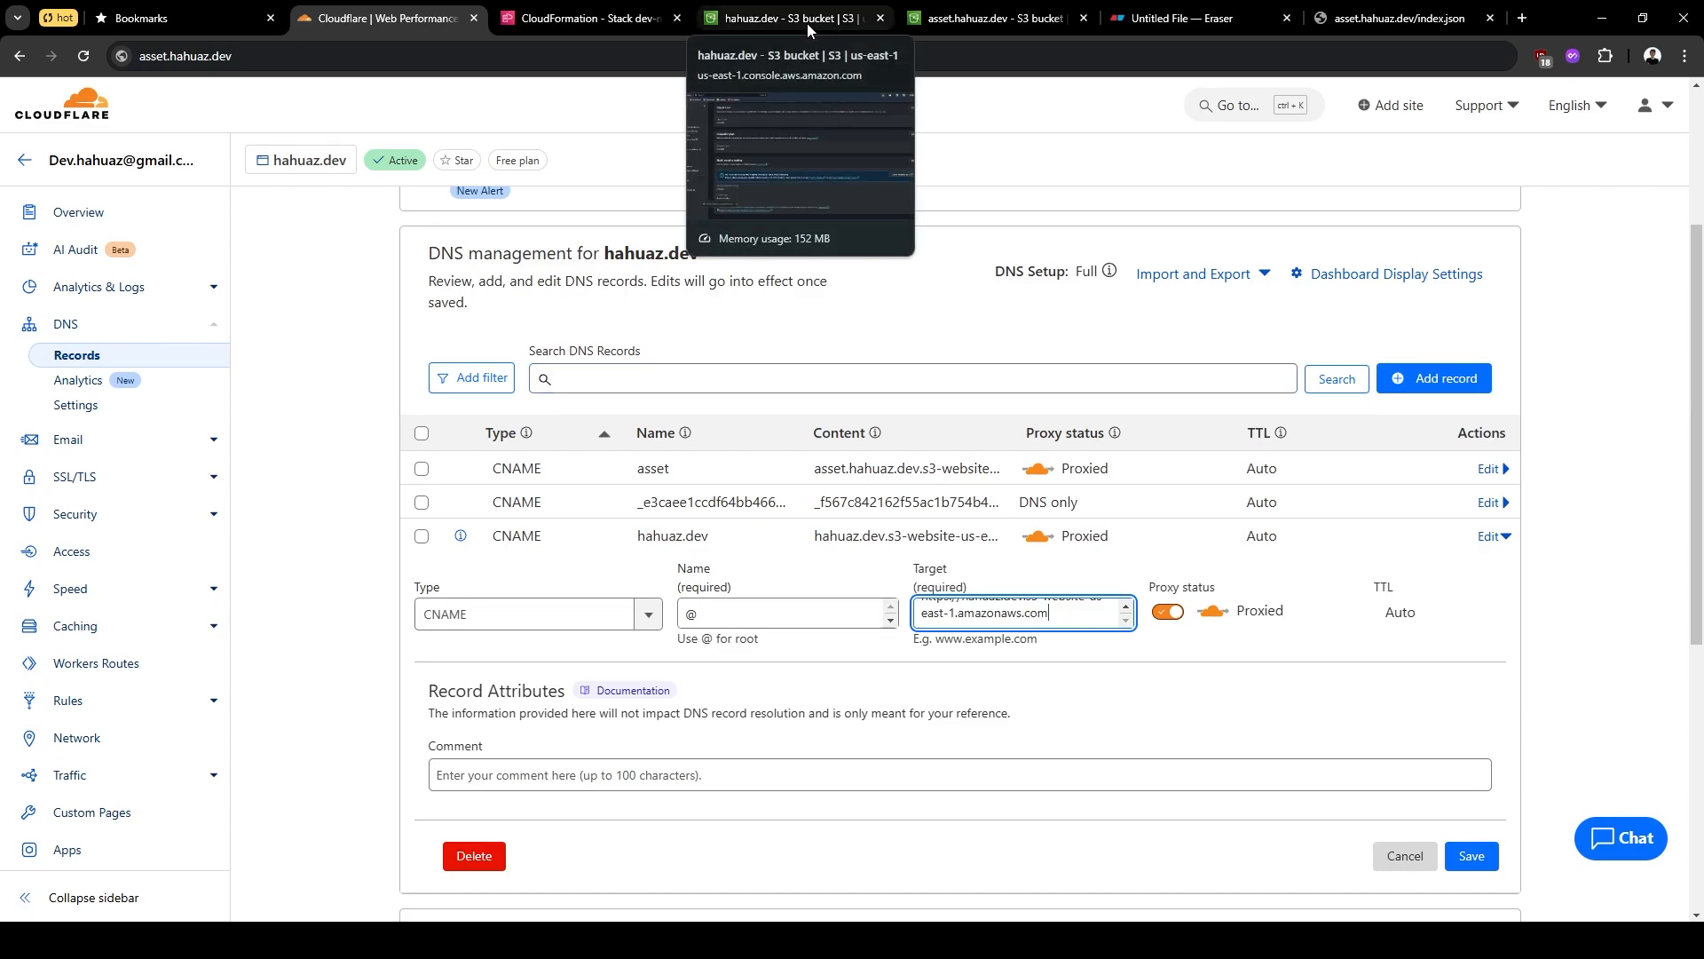
left_click(765, 19)
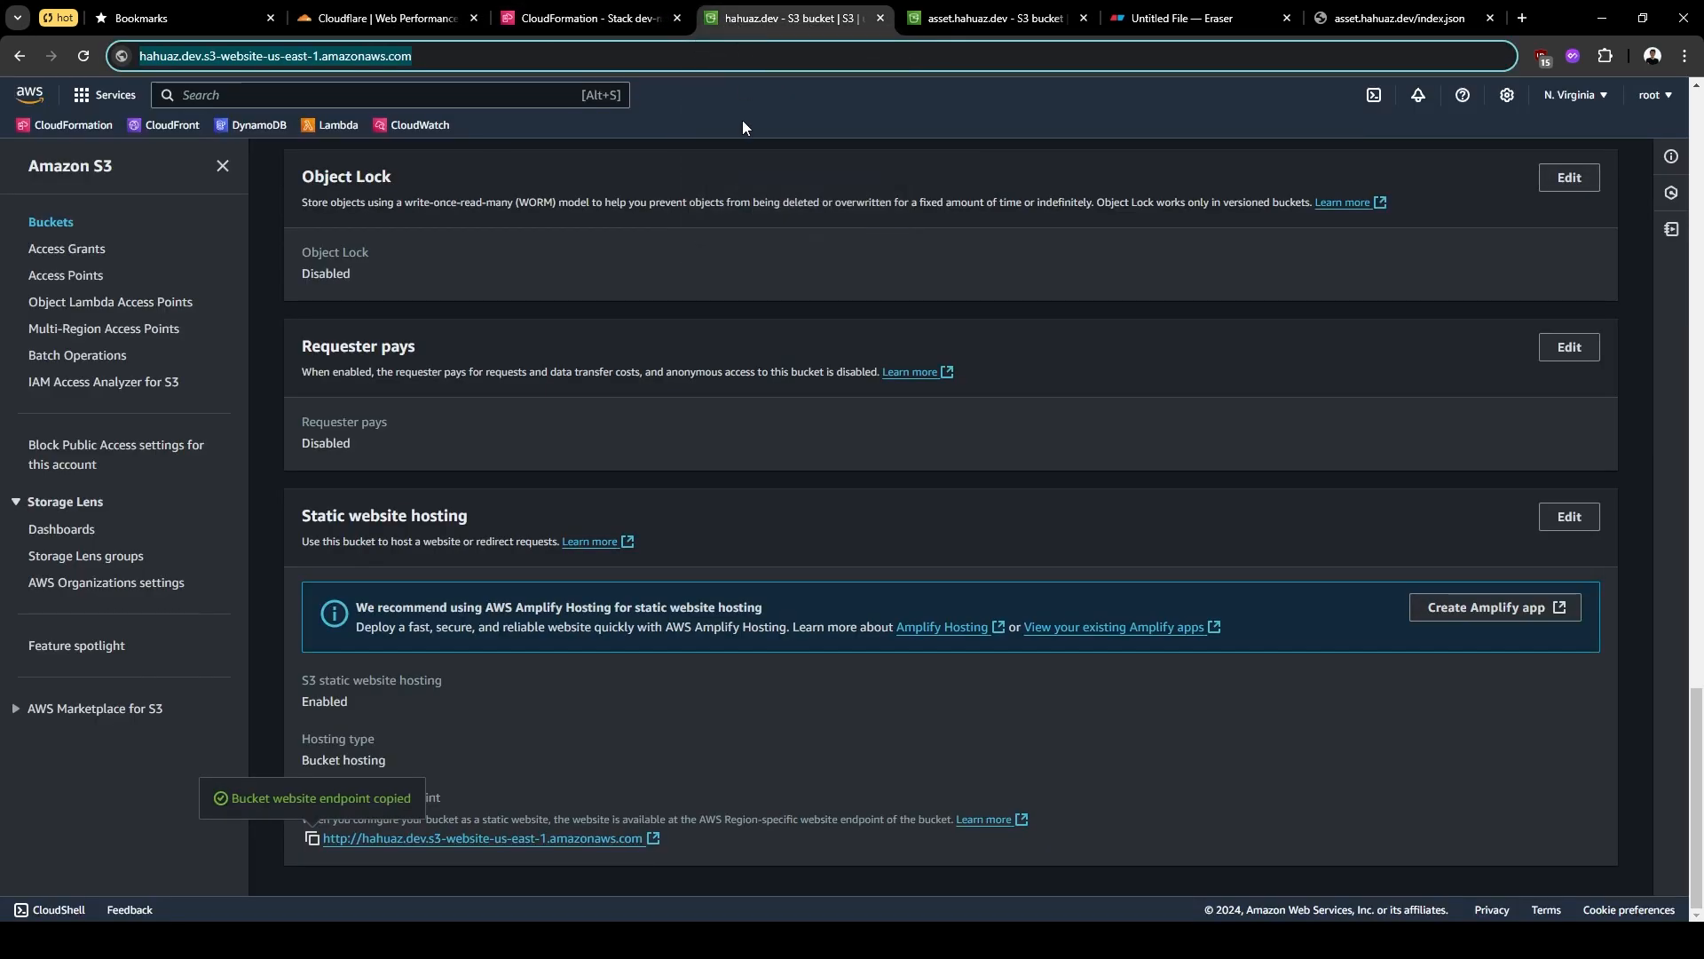
Copy the hahuaz.dev bucket's website endpoint and paste it into a new untitled file in VS Code.
left_click(313, 838)
left_click(717, 939)
left_click(635, 861)
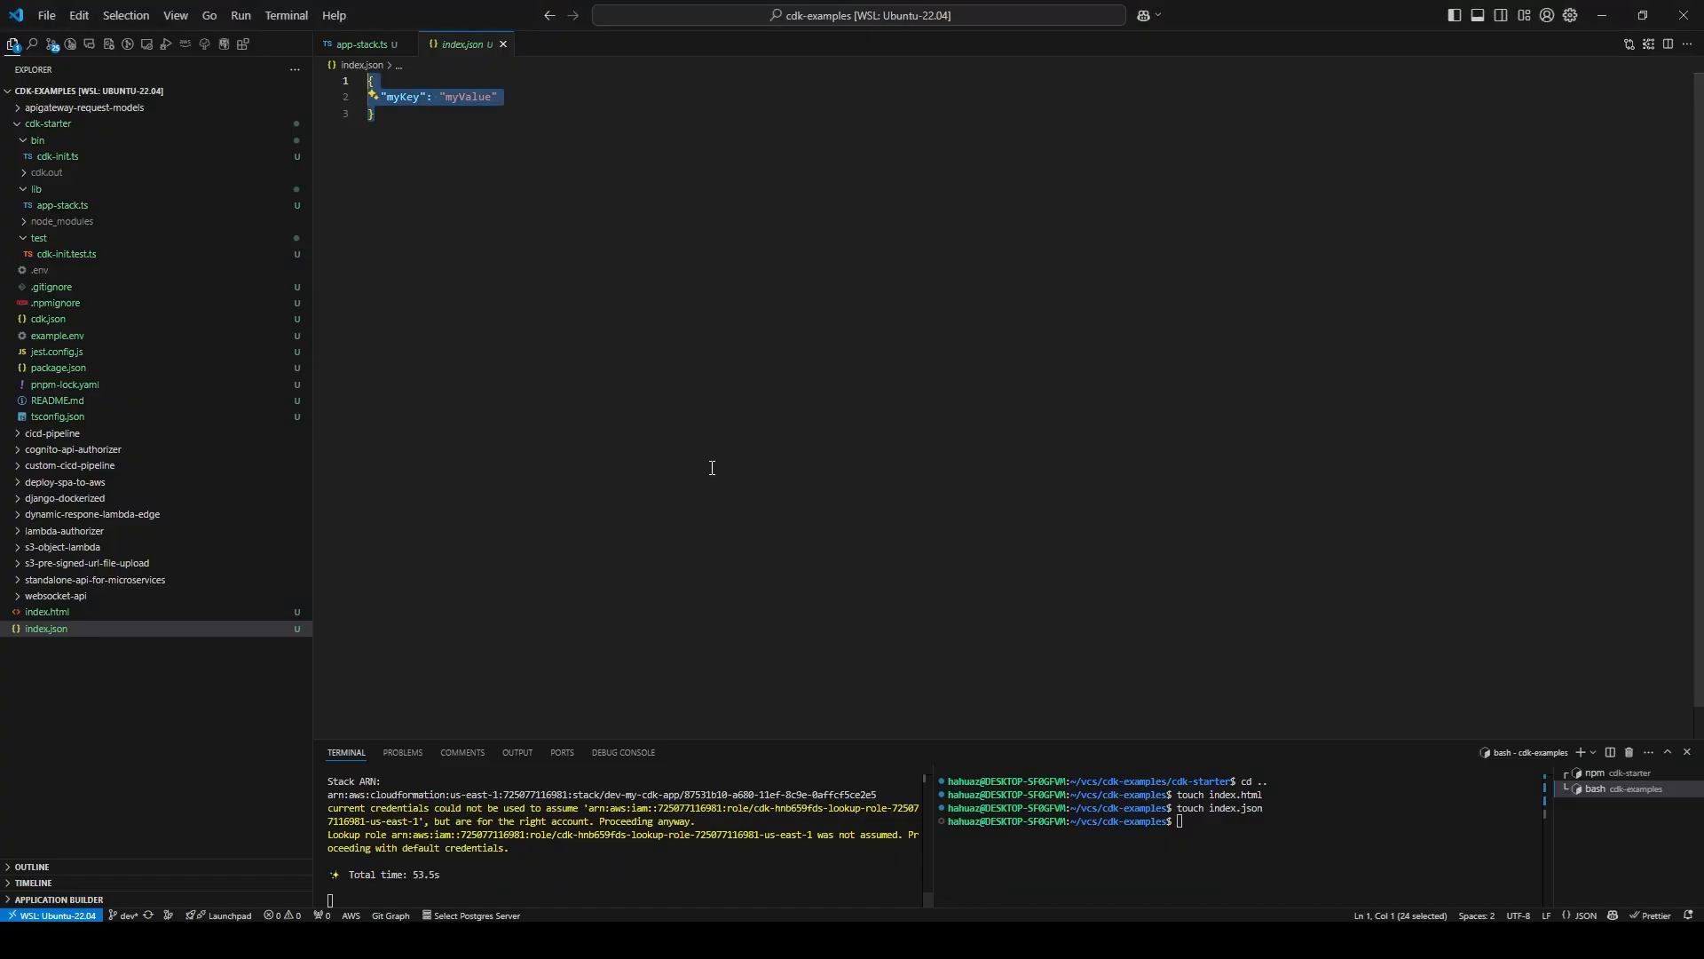
double_click(609, 48)
key("ctrl+v")
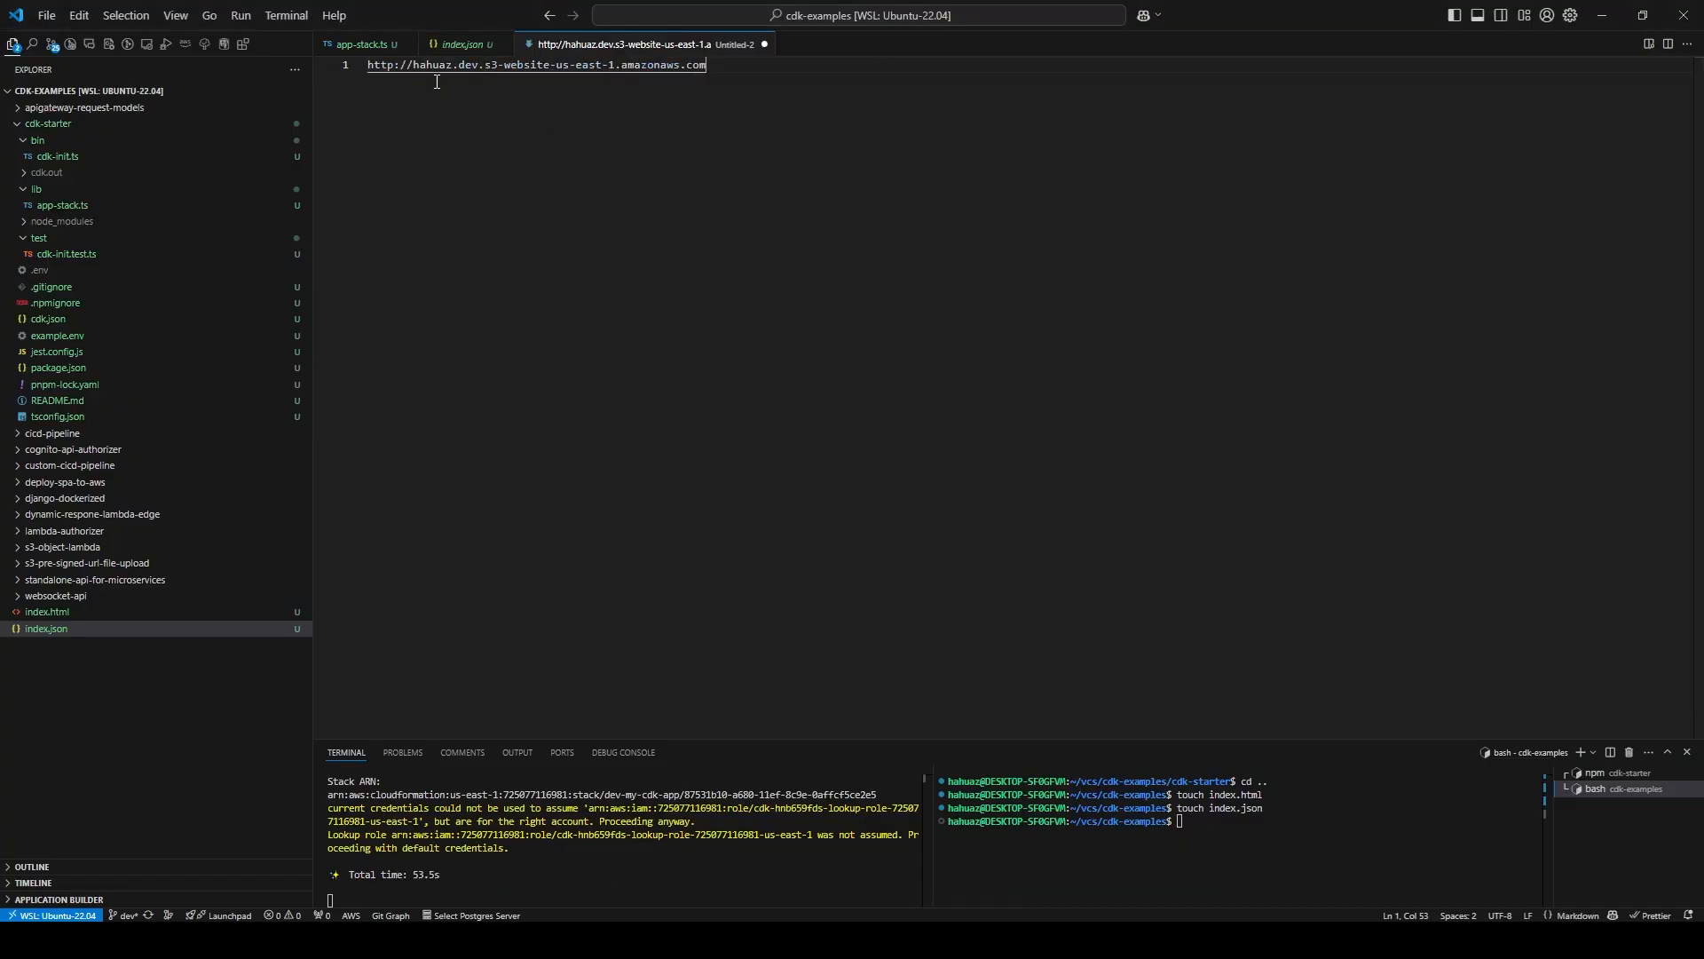
left_click_drag(414, 65, 712, 71)
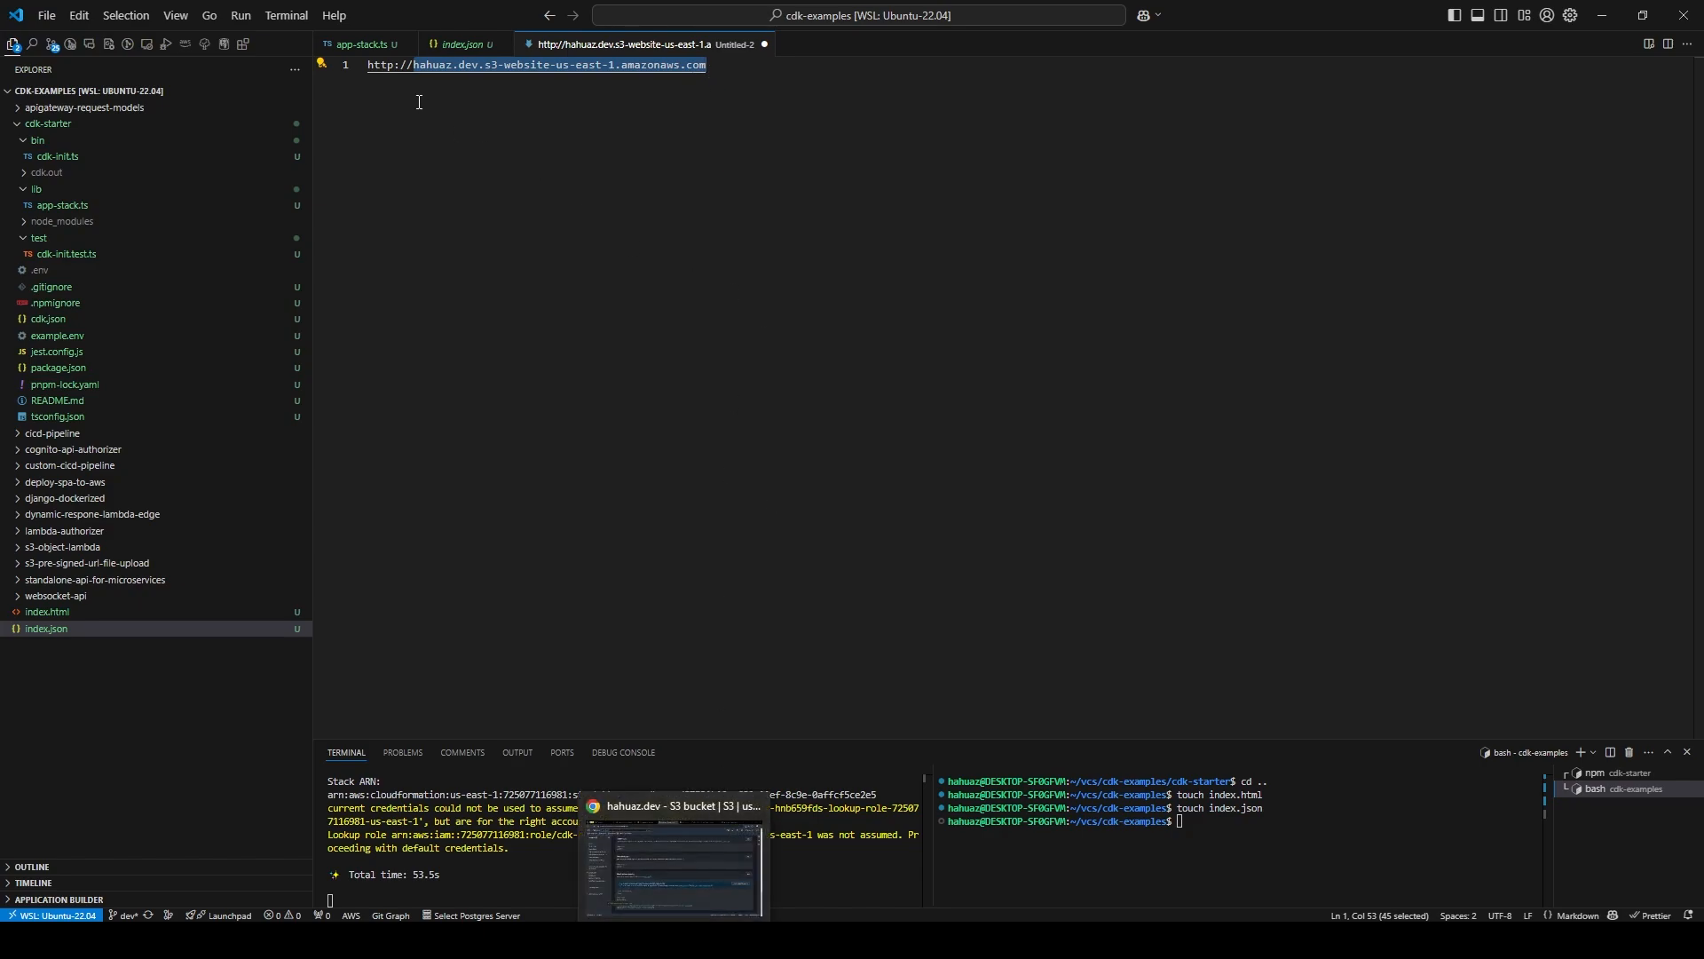
left_click(414, 64)
key("shift+Home")
key("BackSpace")
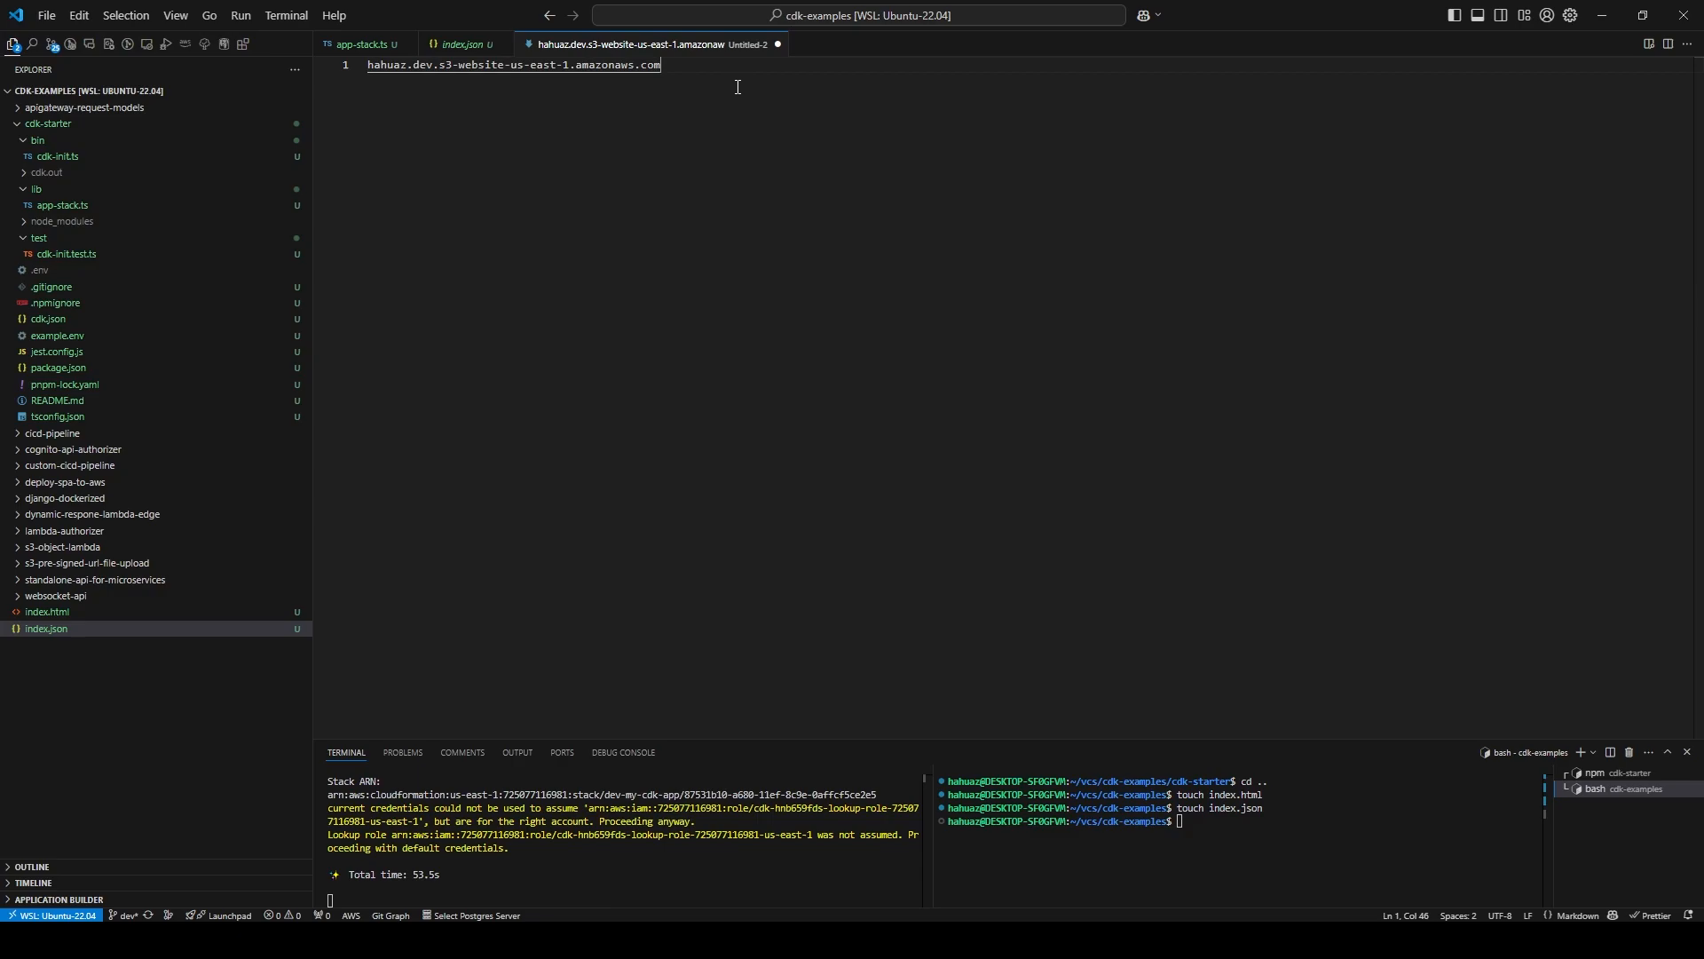
key("End")
key("shift+Home")
Return to Cloudflare in the browser, replace the root record's target with the copied hostname and save the record.
left_click(952, 939)
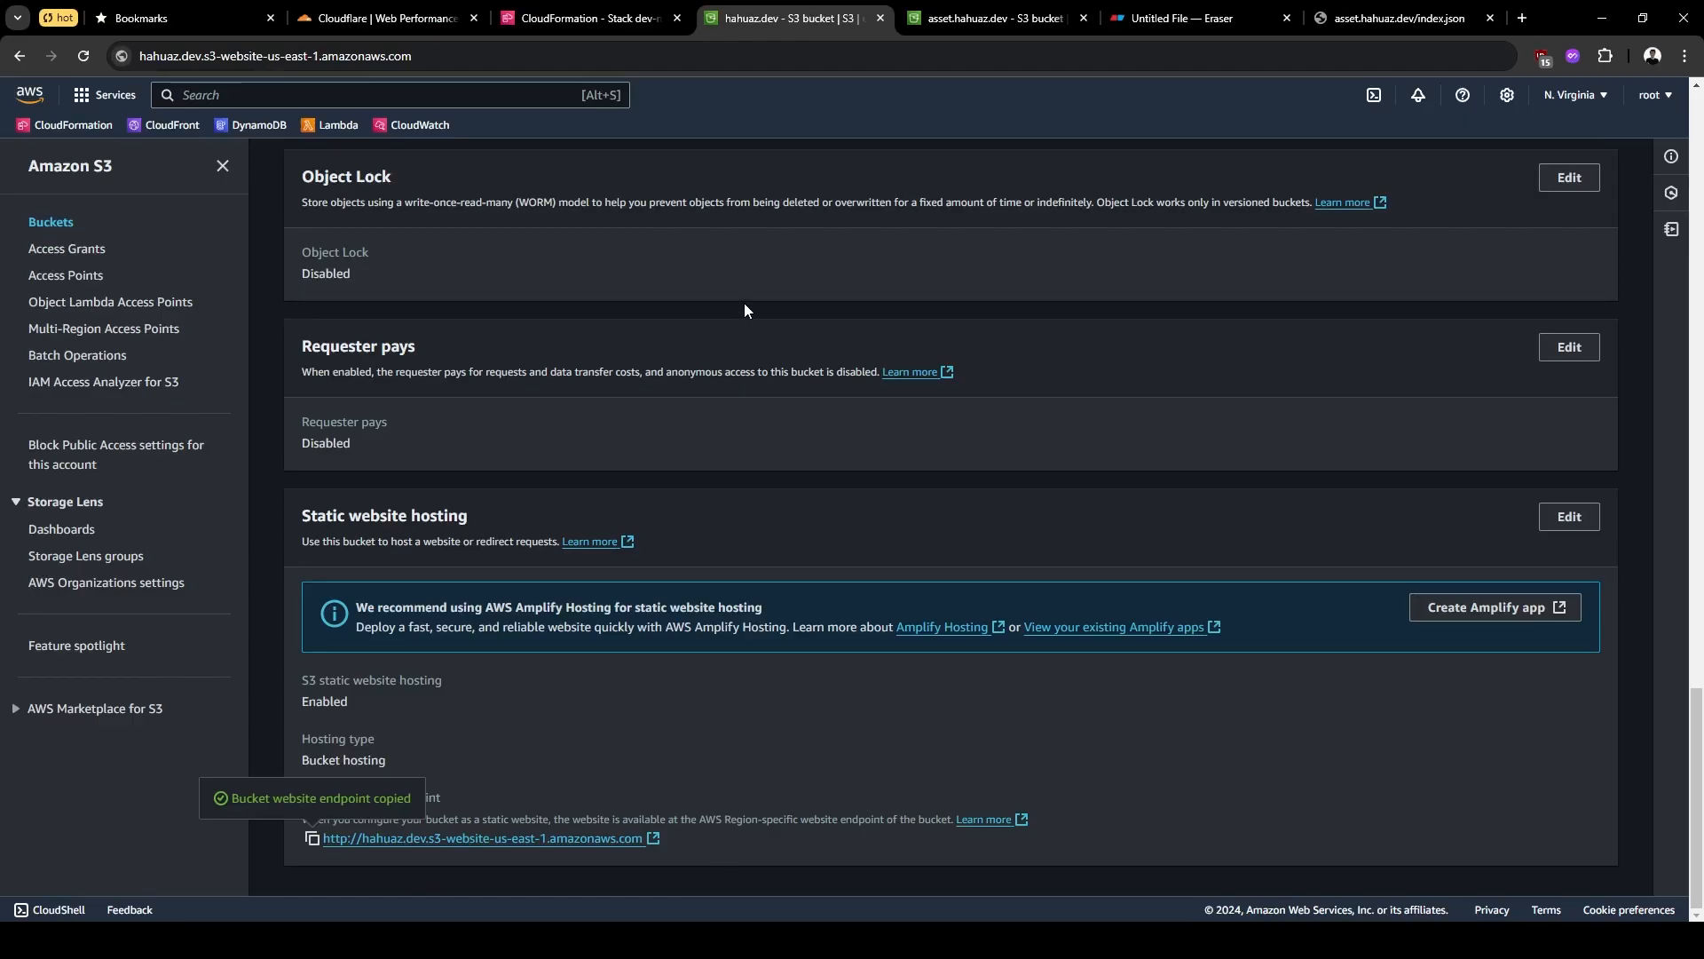
left_click(381, 18)
left_click(1071, 615)
key("ctrl+a")
key("ctrl+v")
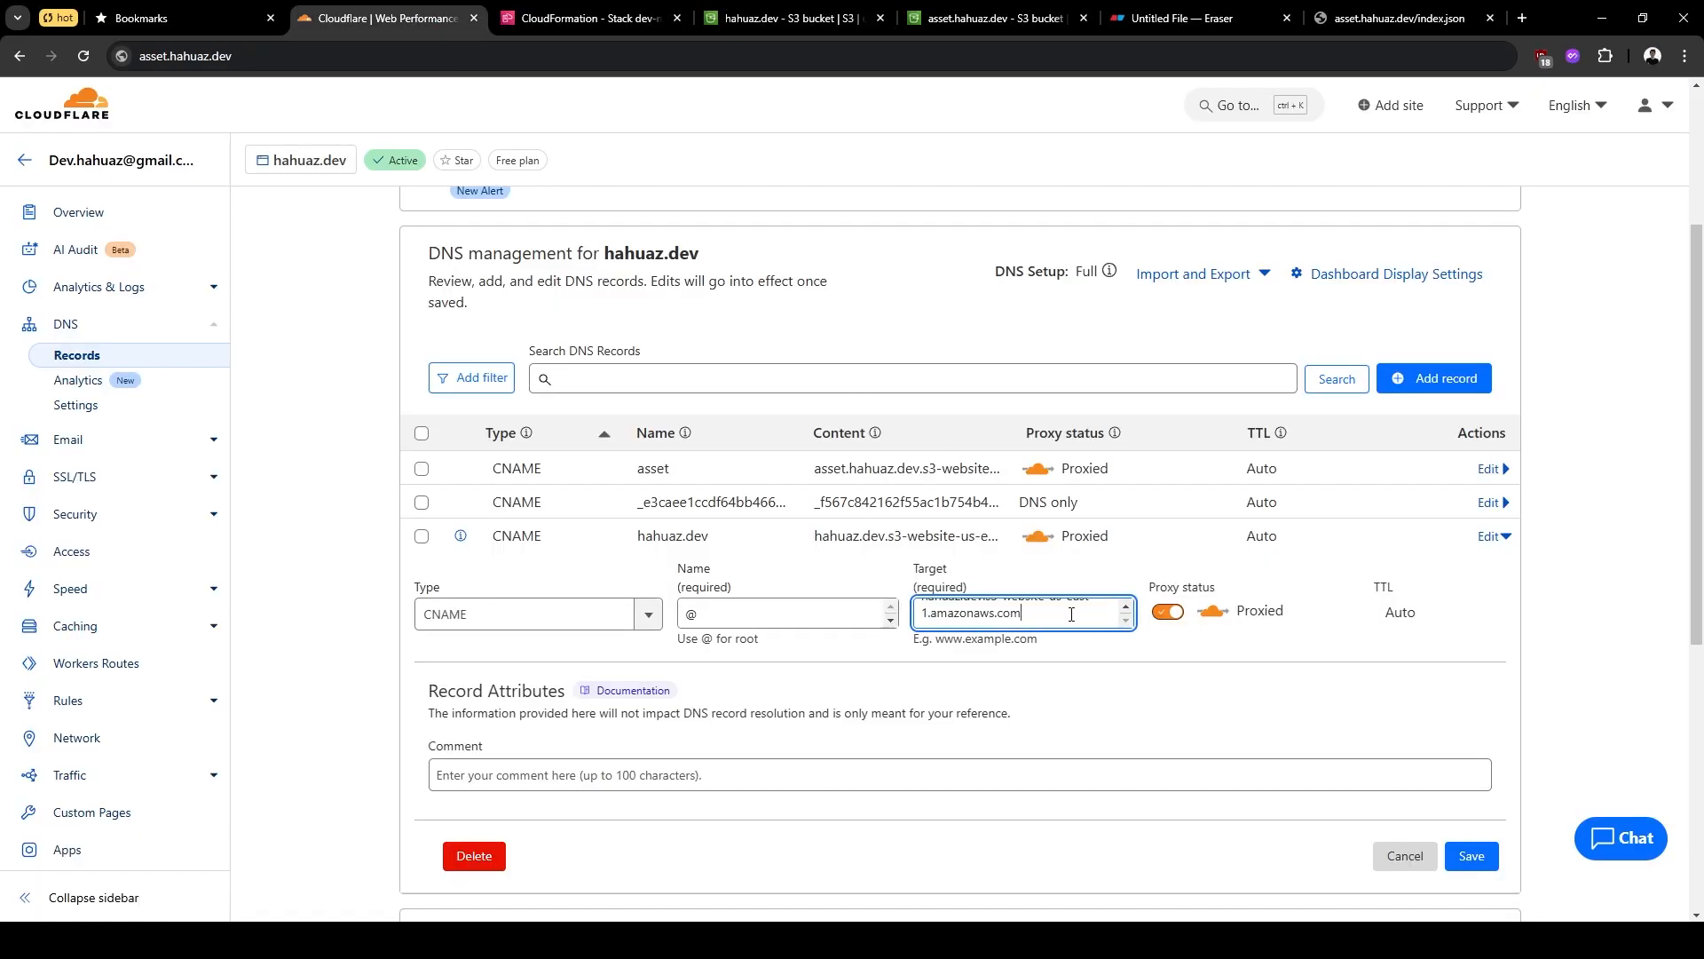
left_click(1479, 861)
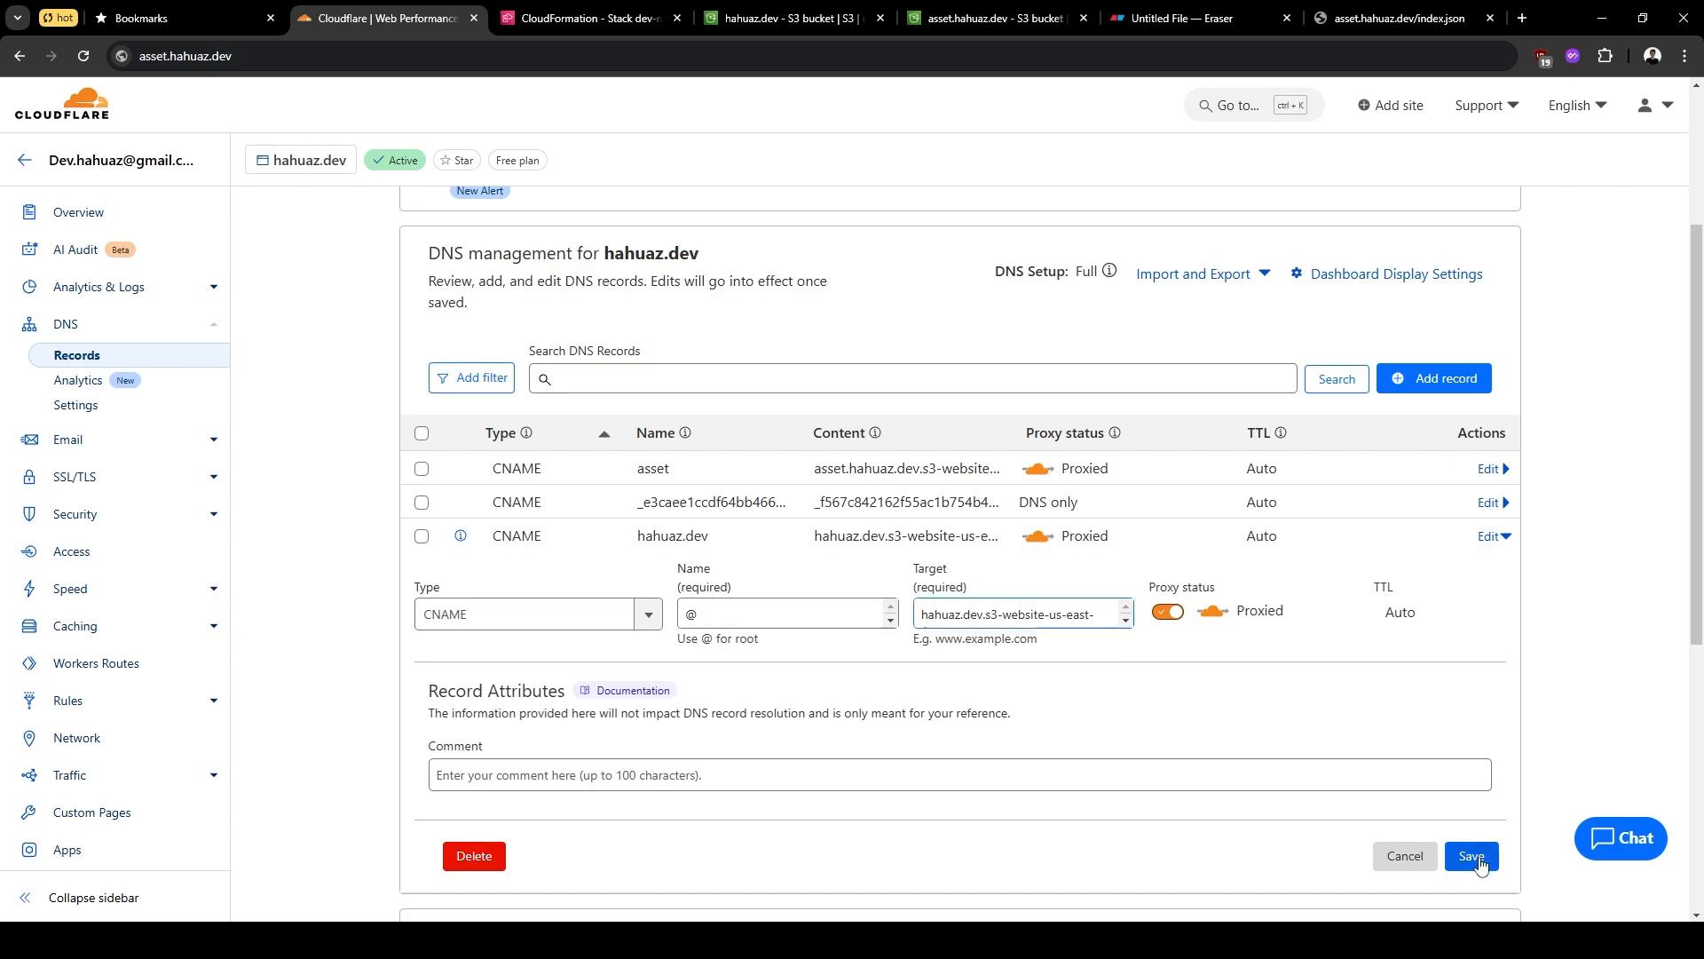
left_click(1473, 856)
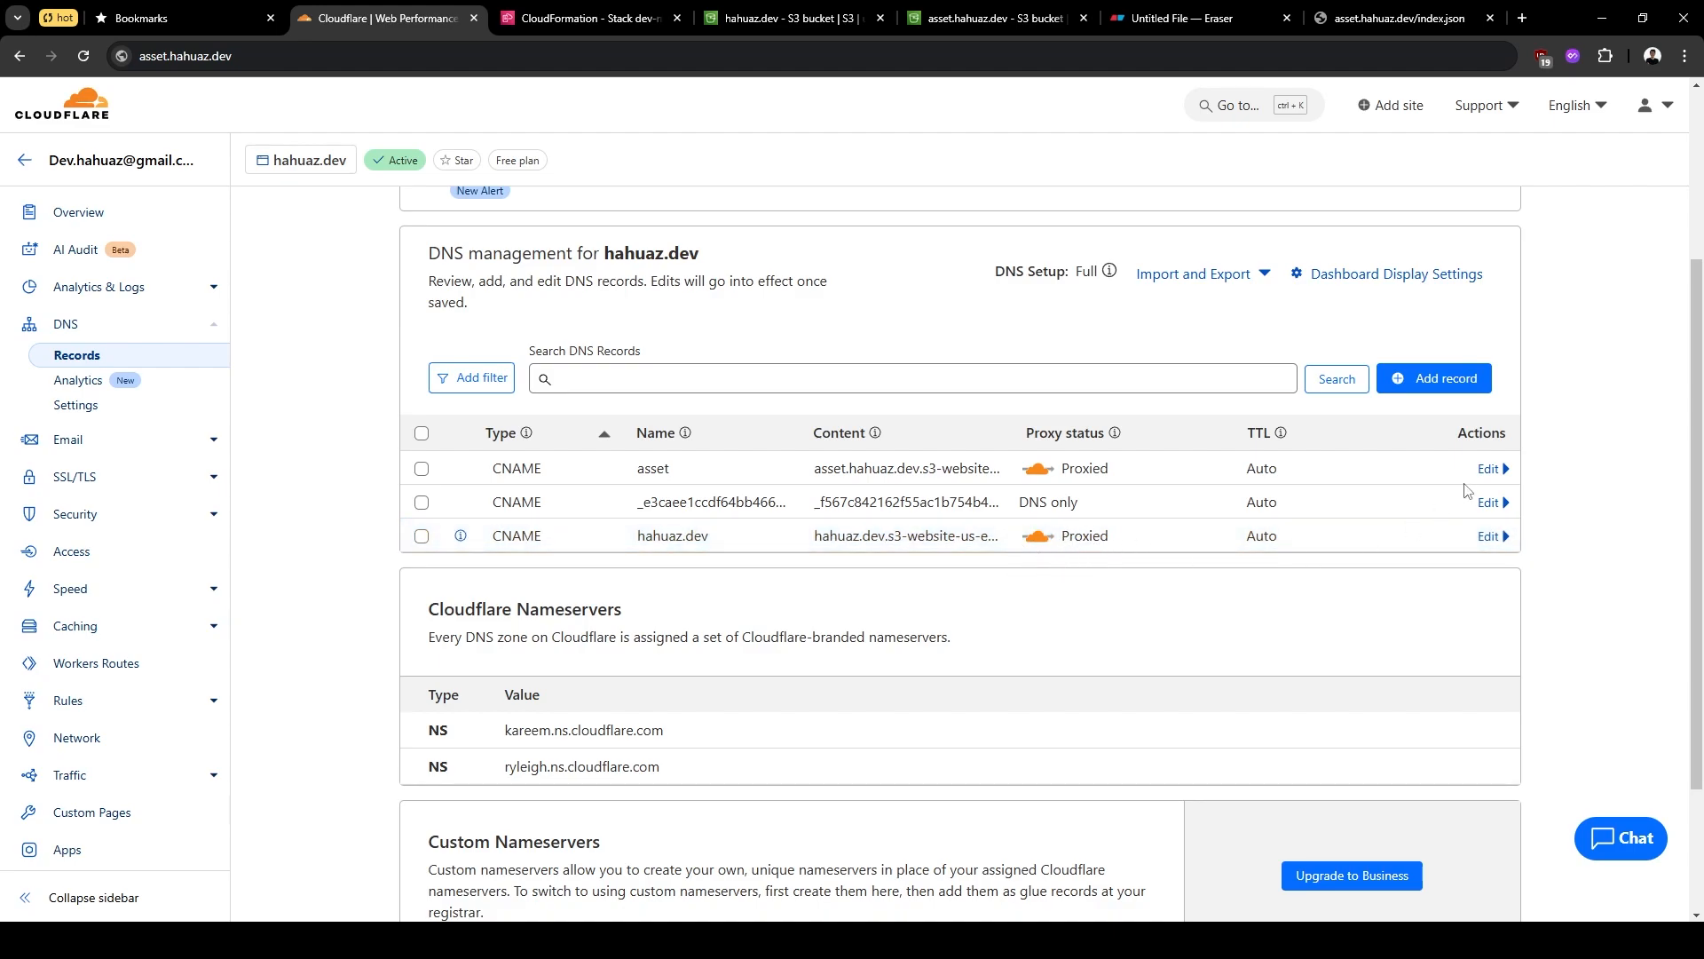
Open the asset DNS record for editing, choose CNAME as its type and set its name to asset.hahuaz.dev.
left_click_drag(1119, 540, 1037, 534)
left_click(1160, 548)
left_click(1483, 470)
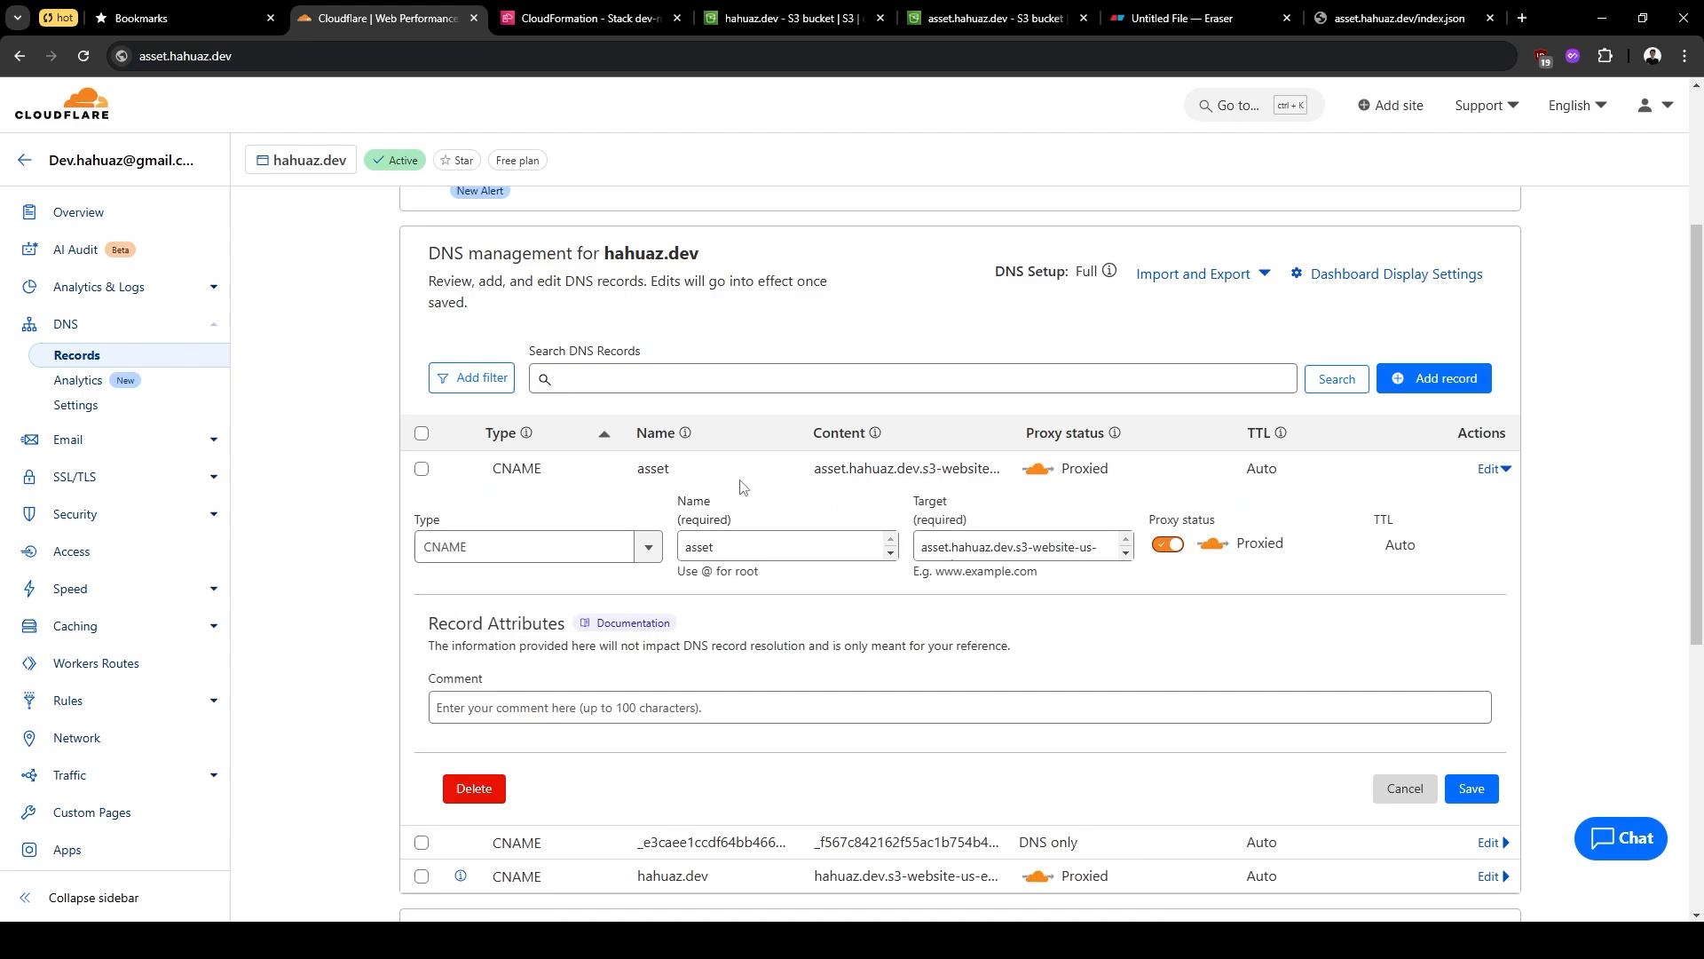
left_click(552, 554)
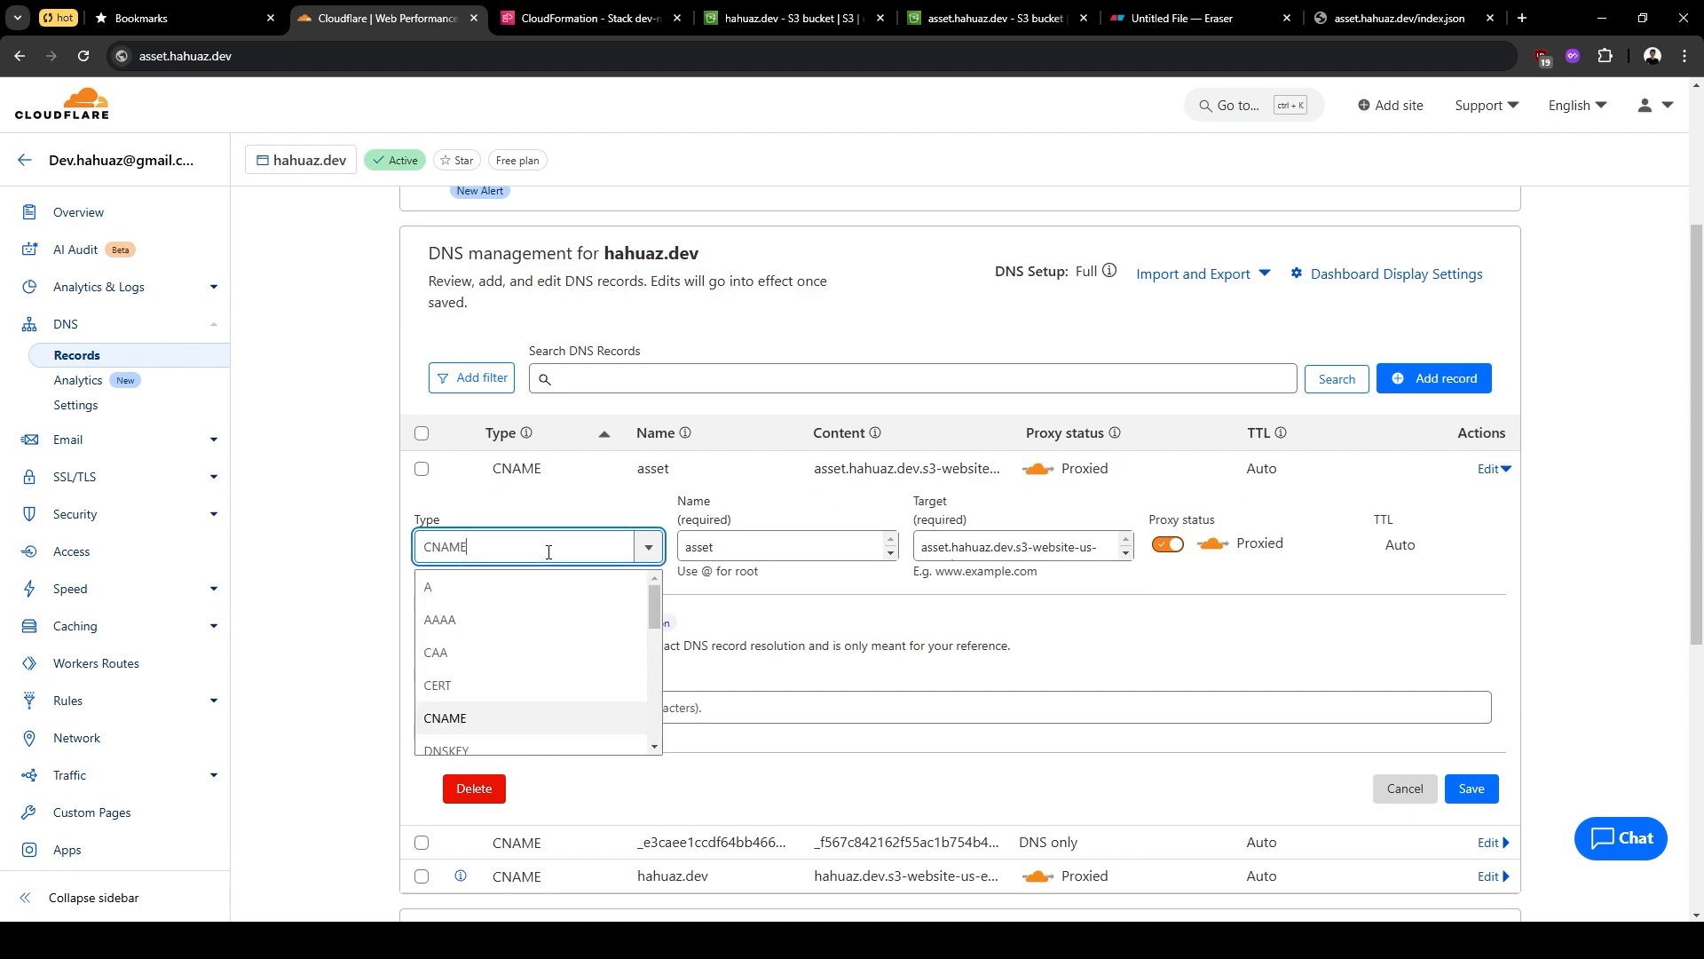
left_click(466, 715)
left_click(778, 545)
key("ctrl+a")
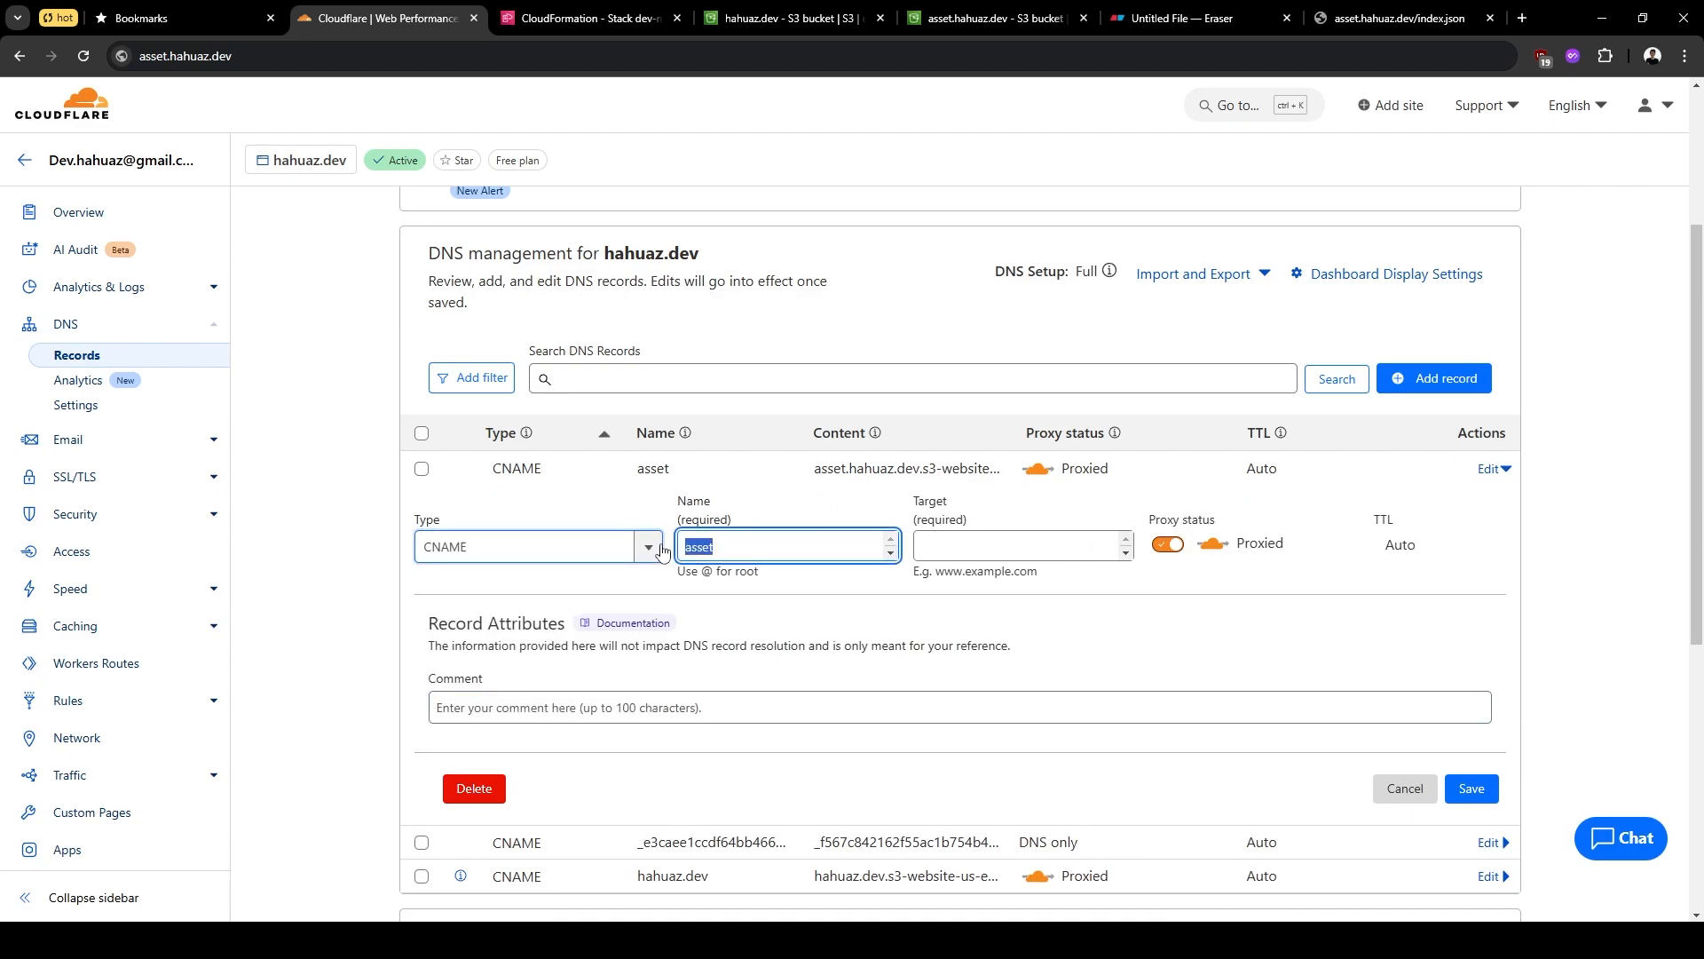
type("asset.")
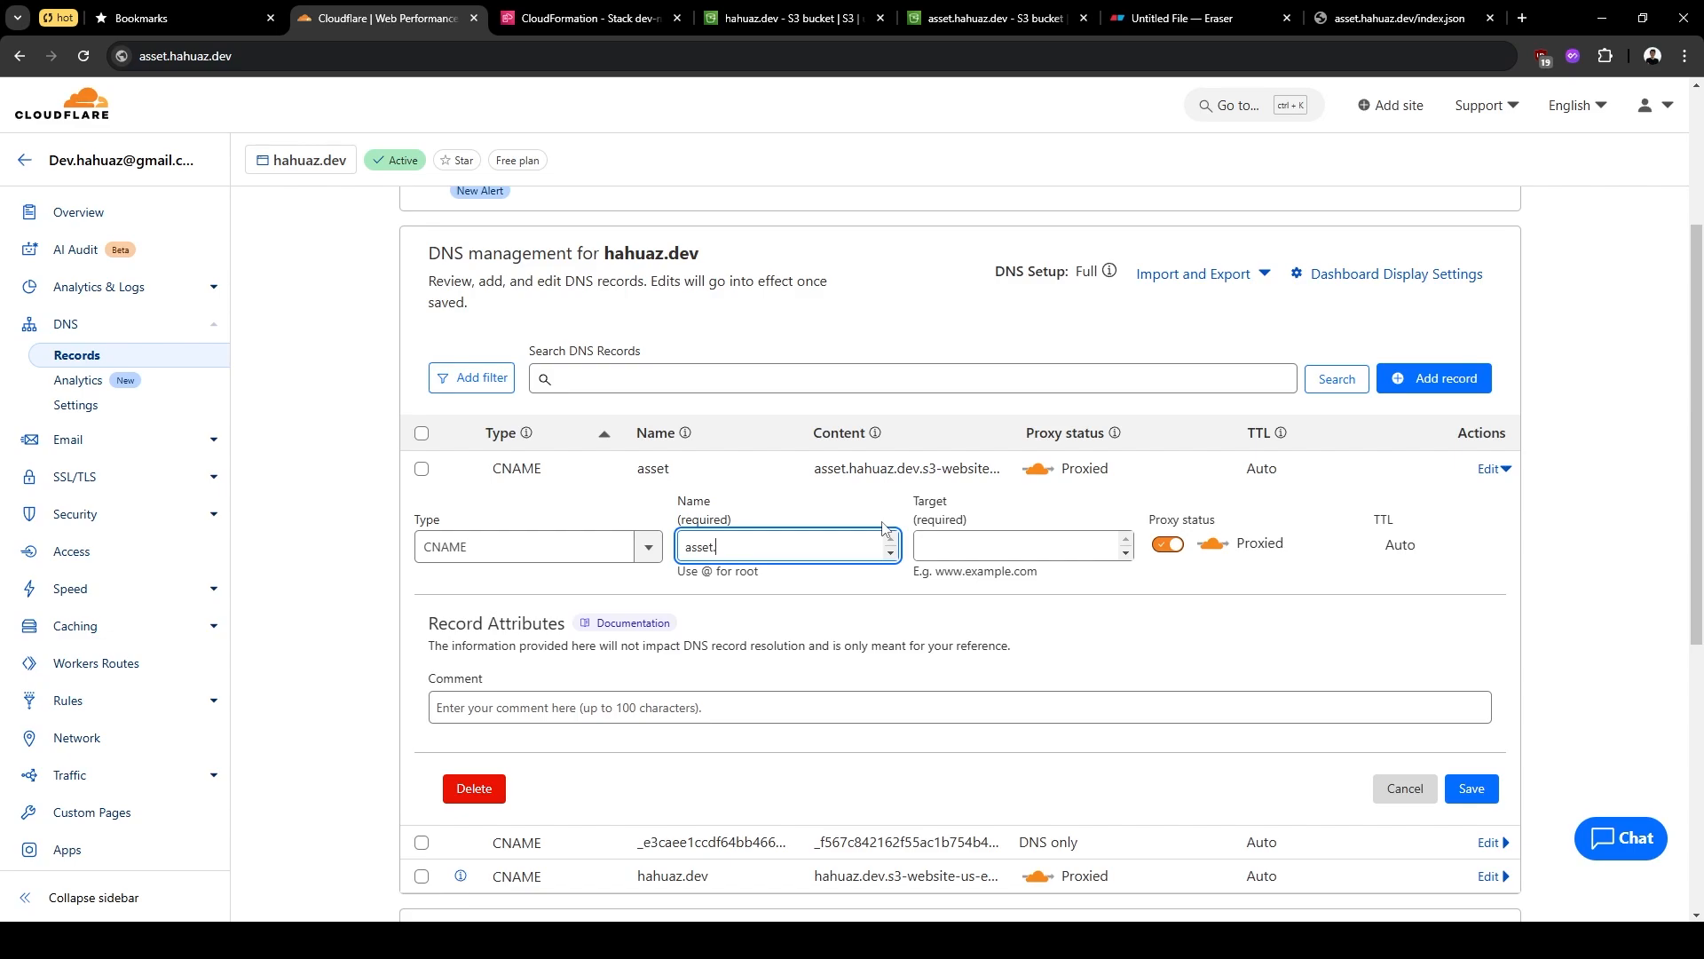
type("hahuaz.dev")
left_click(949, 538)
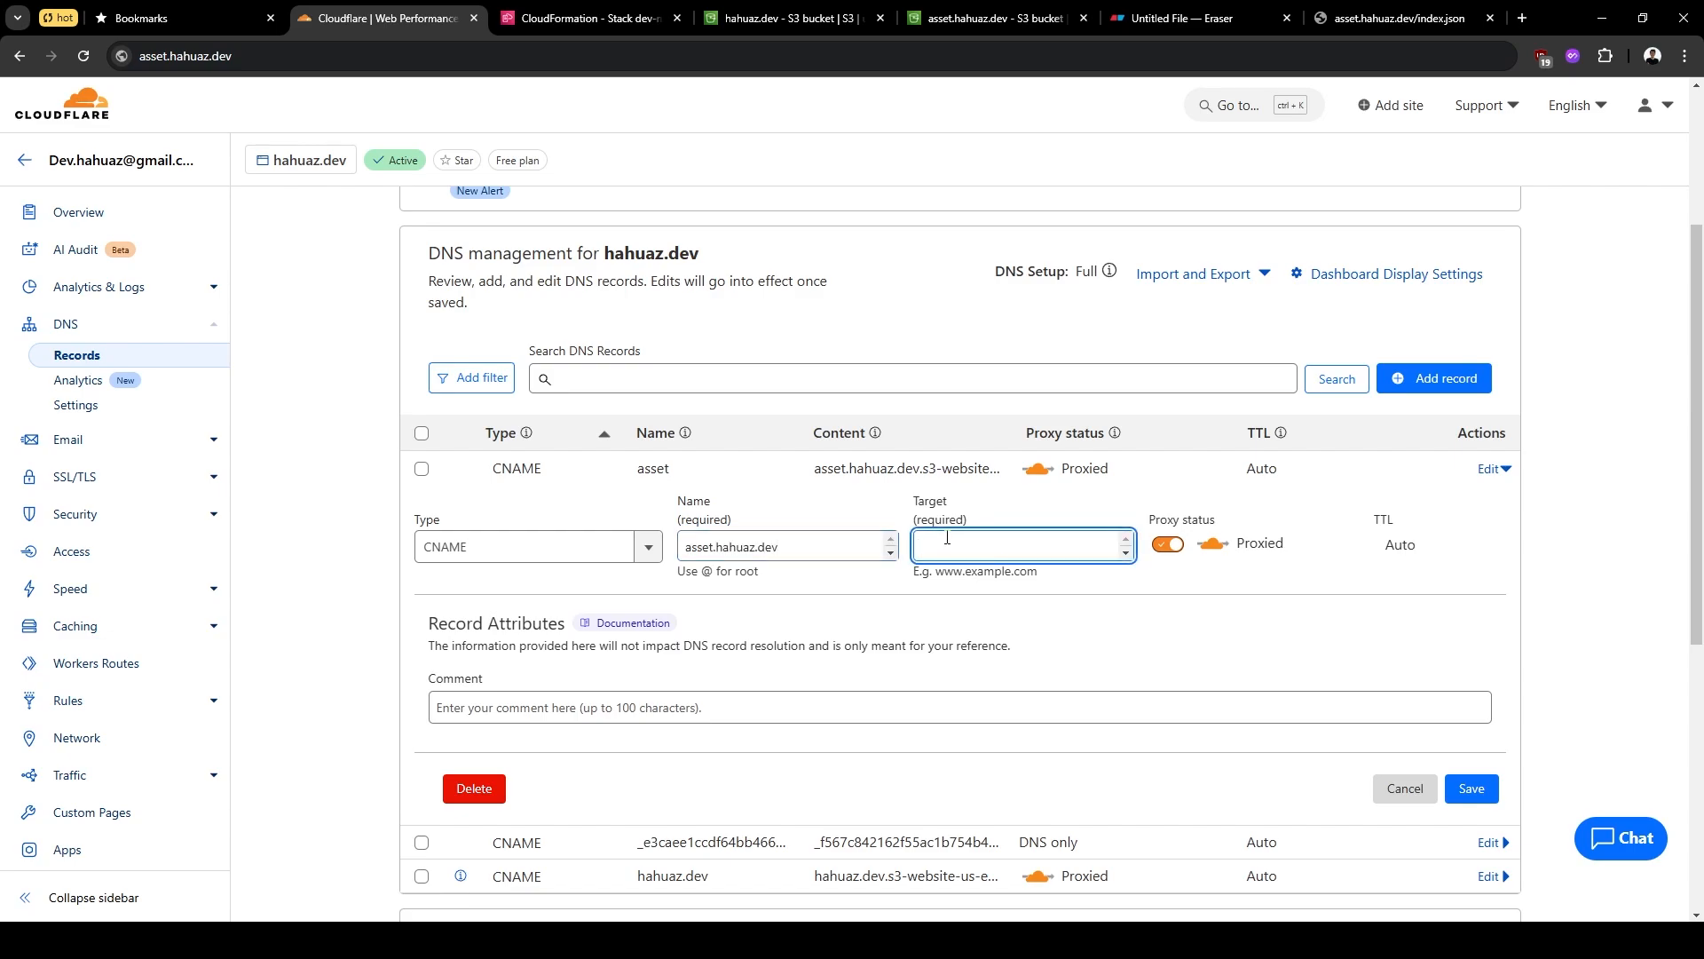
Switch to the asset.hahuaz.dev bucket and copy its website endpoint from the static website hosting properties.
left_click(953, 25)
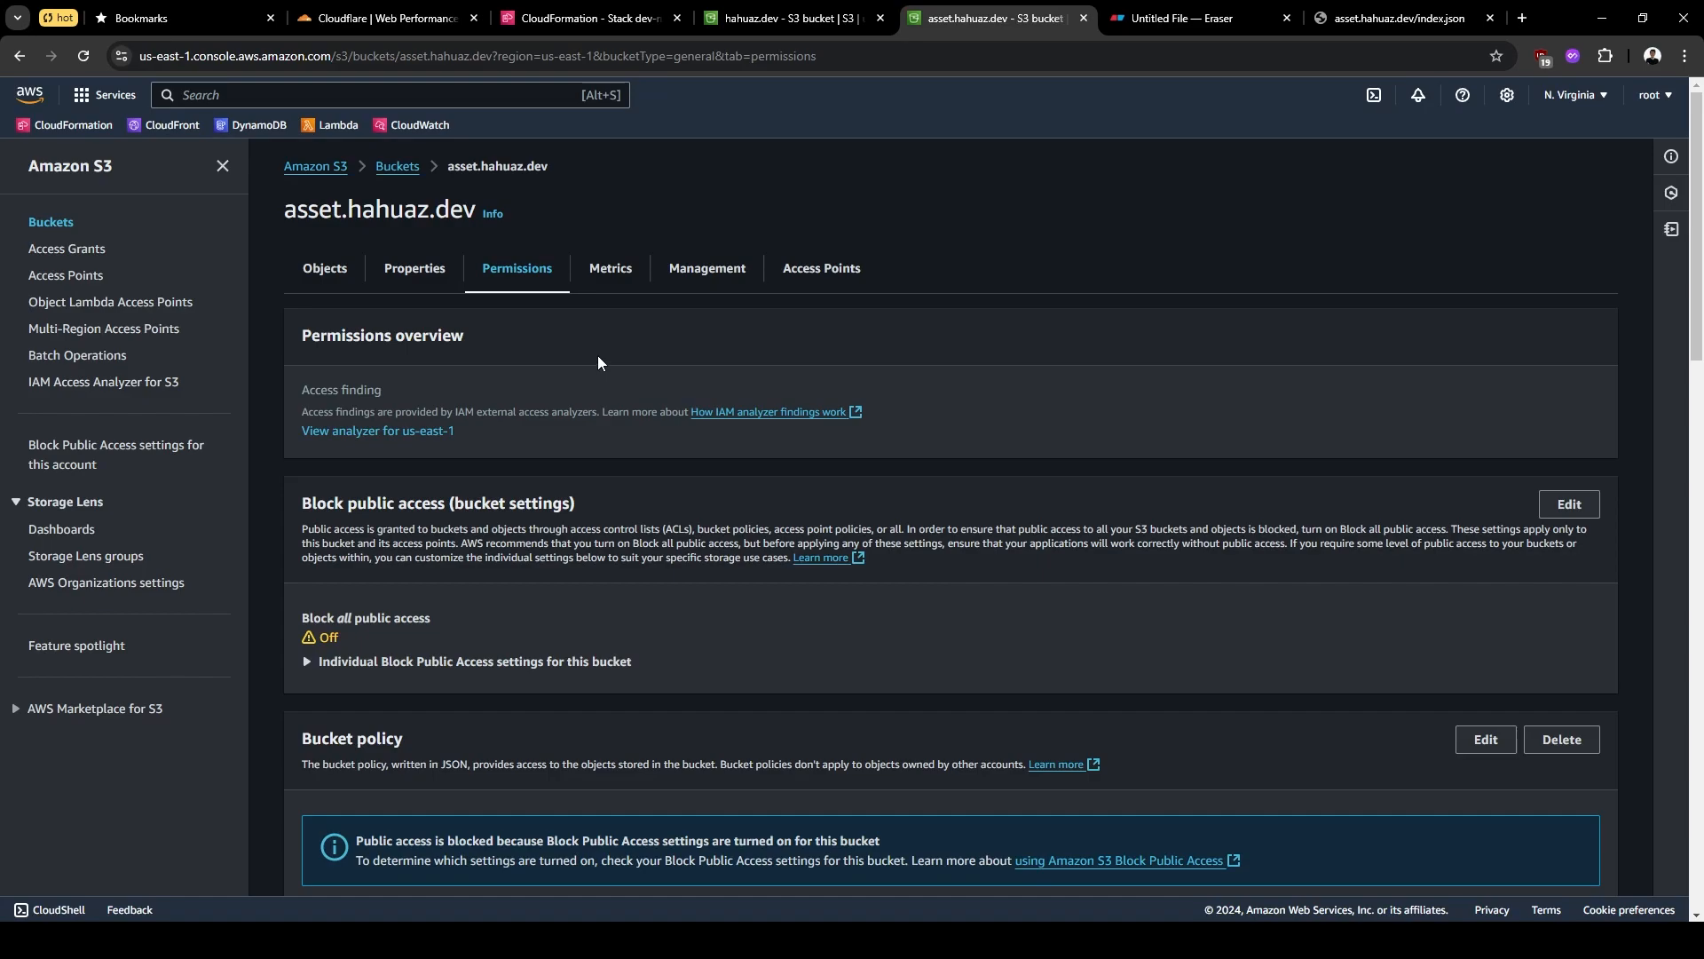
left_click(391, 276)
scroll(529, 396, "down", 6)
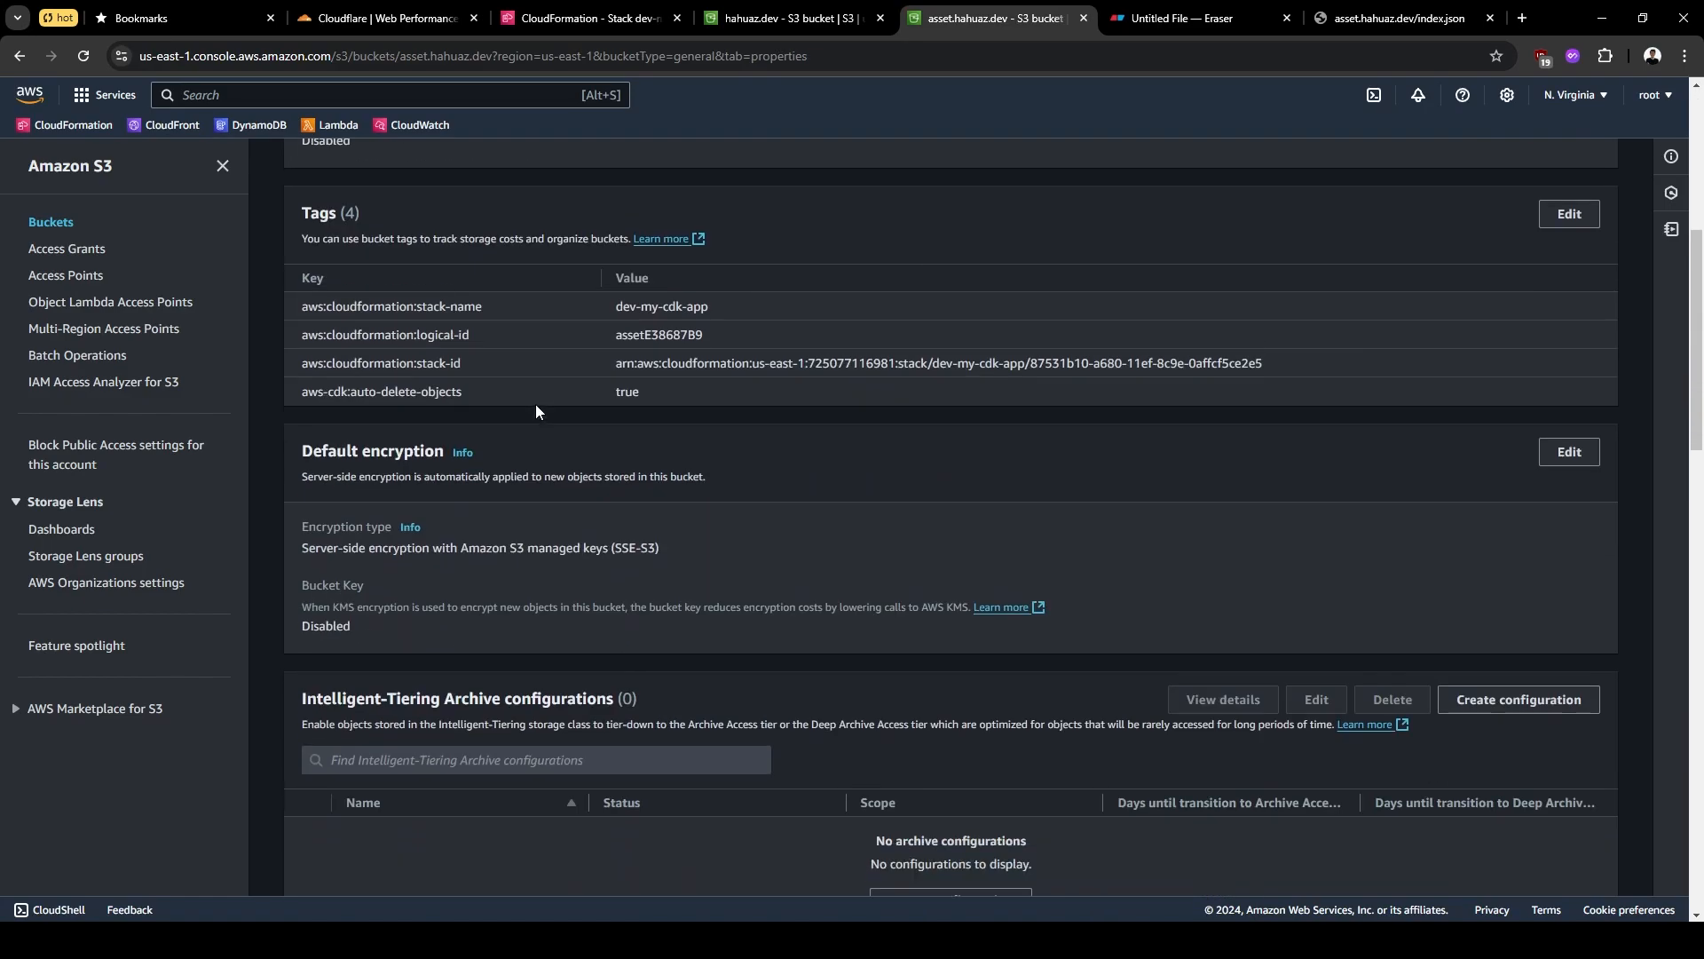
scroll(536, 403, "down", 10)
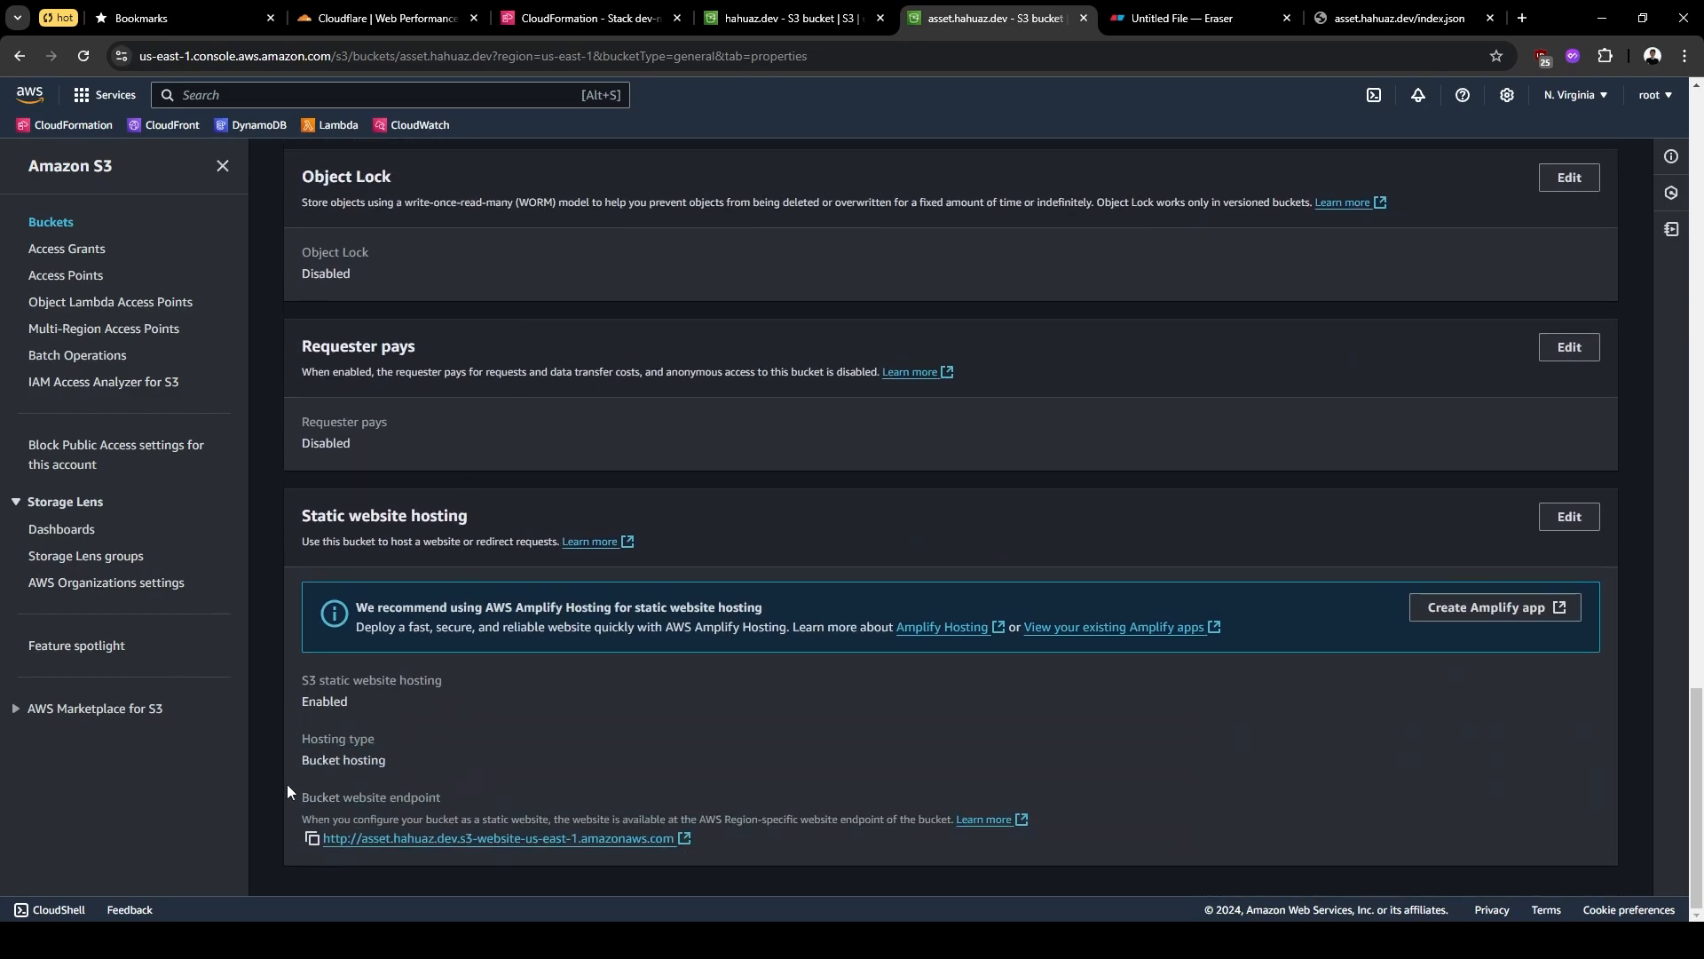
left_click(313, 837)
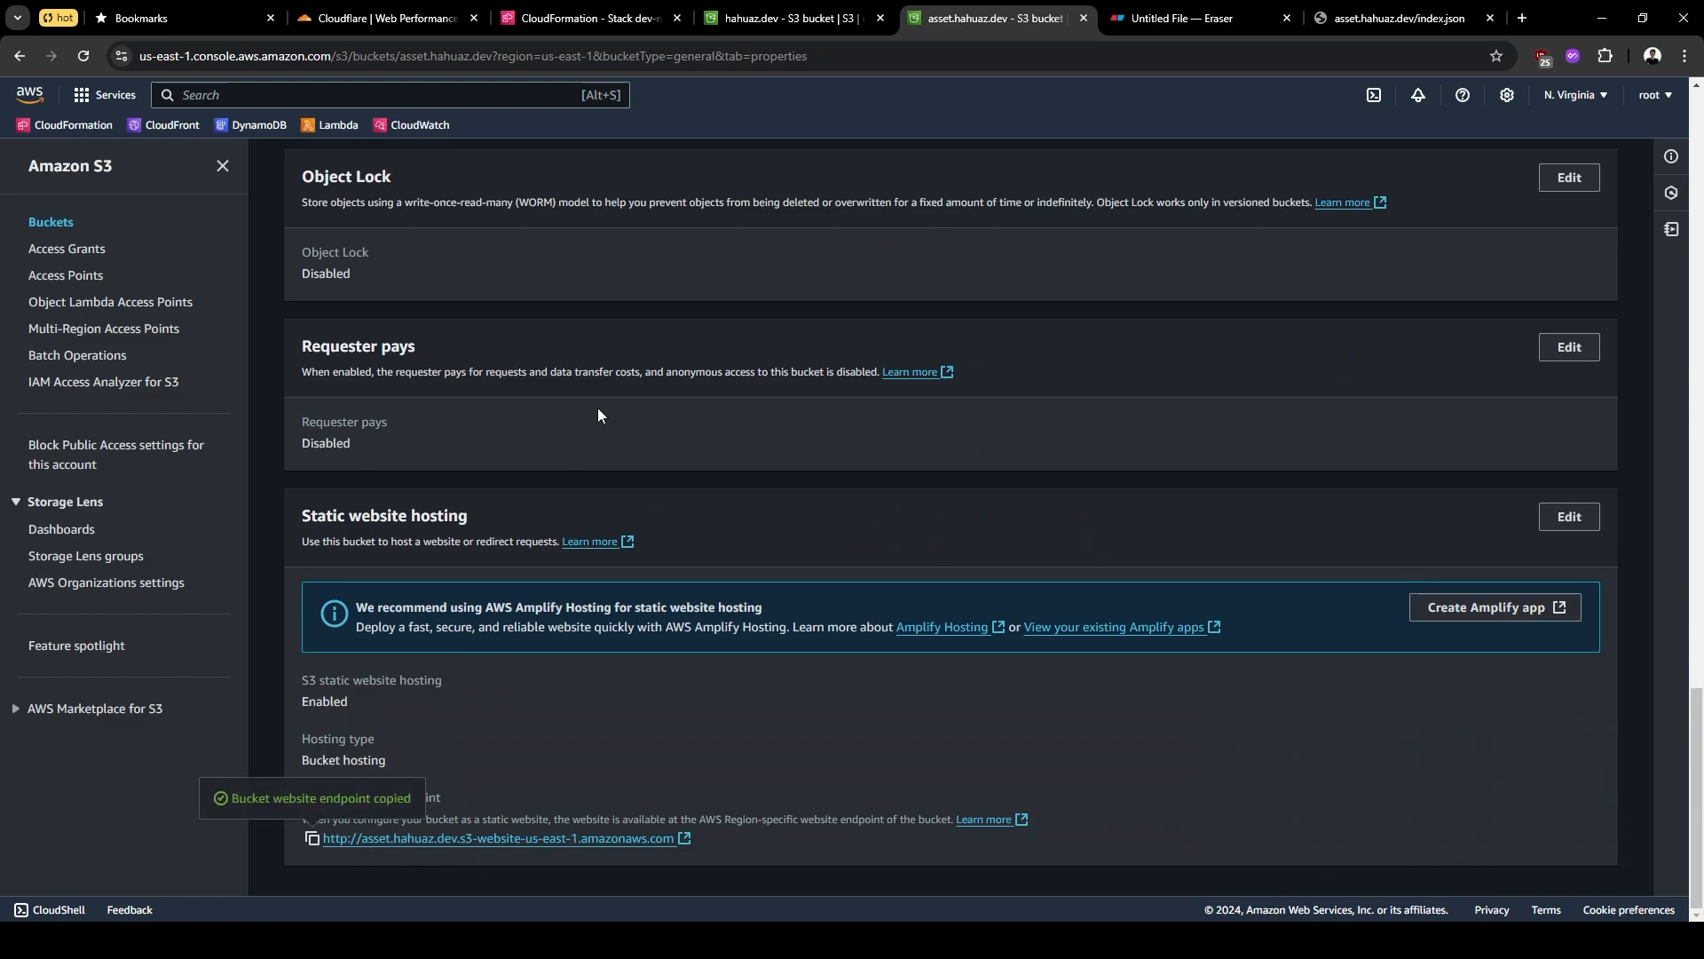
Replace the untitled VS Code file's text with the copied asset.hahuaz.dev endpoint.
left_click(720, 939)
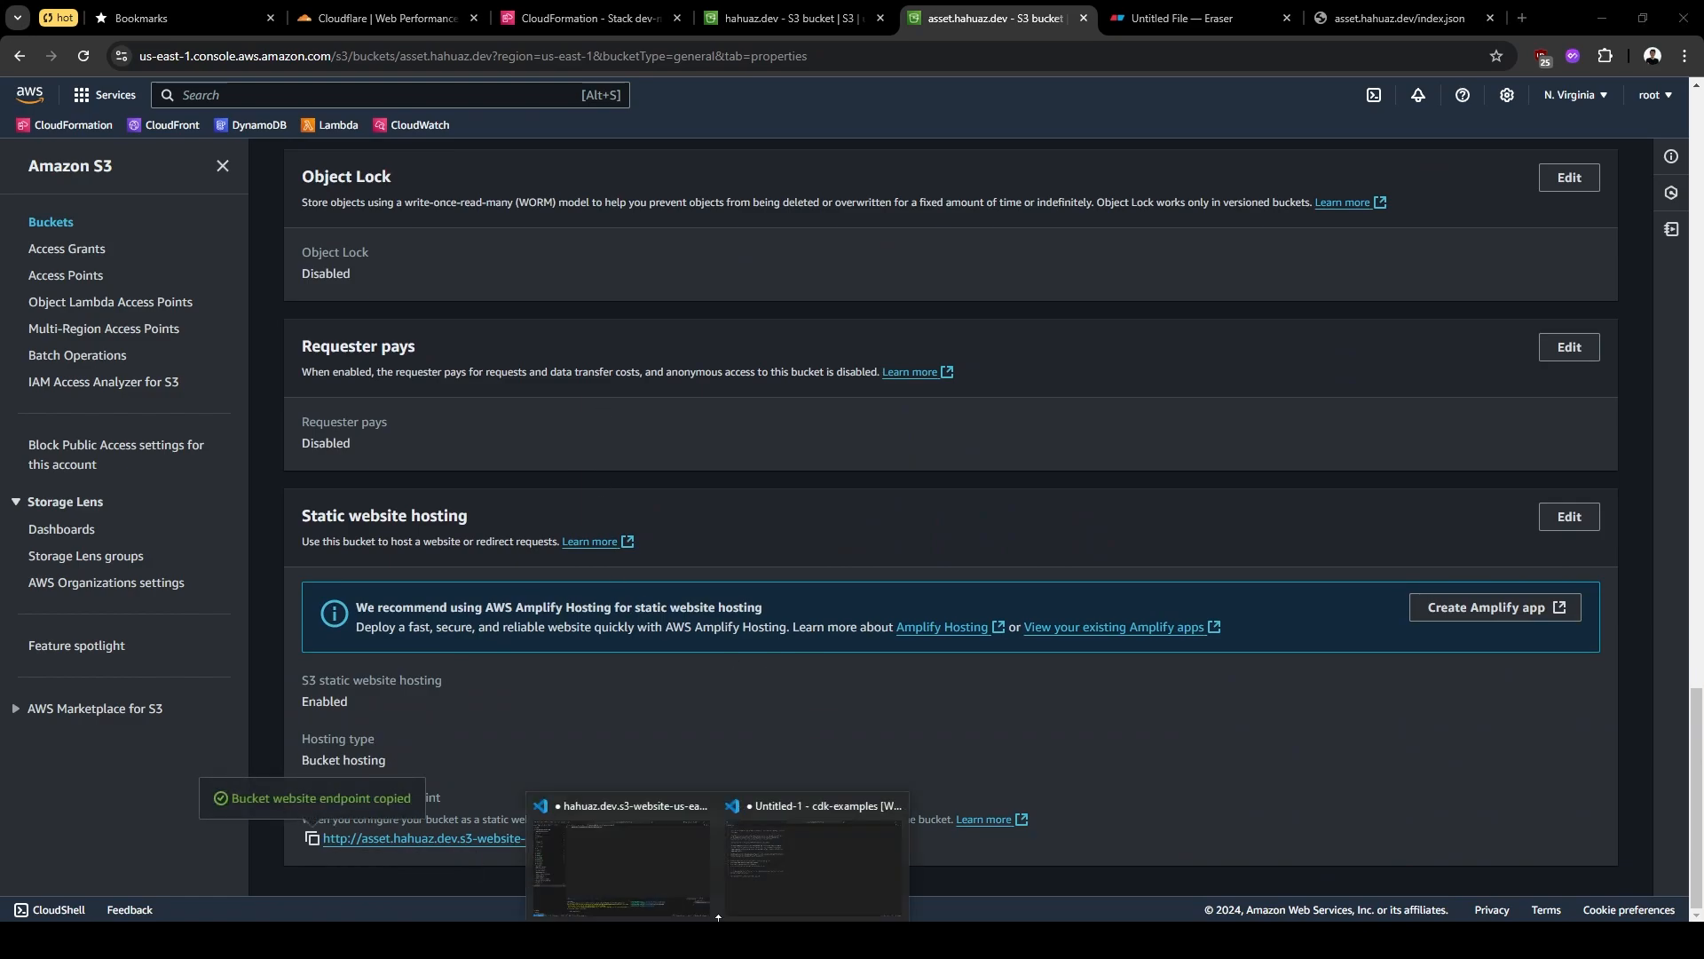
left_click(694, 861)
left_click(799, 201)
key("ctrl+a")
key("ctrl+v")
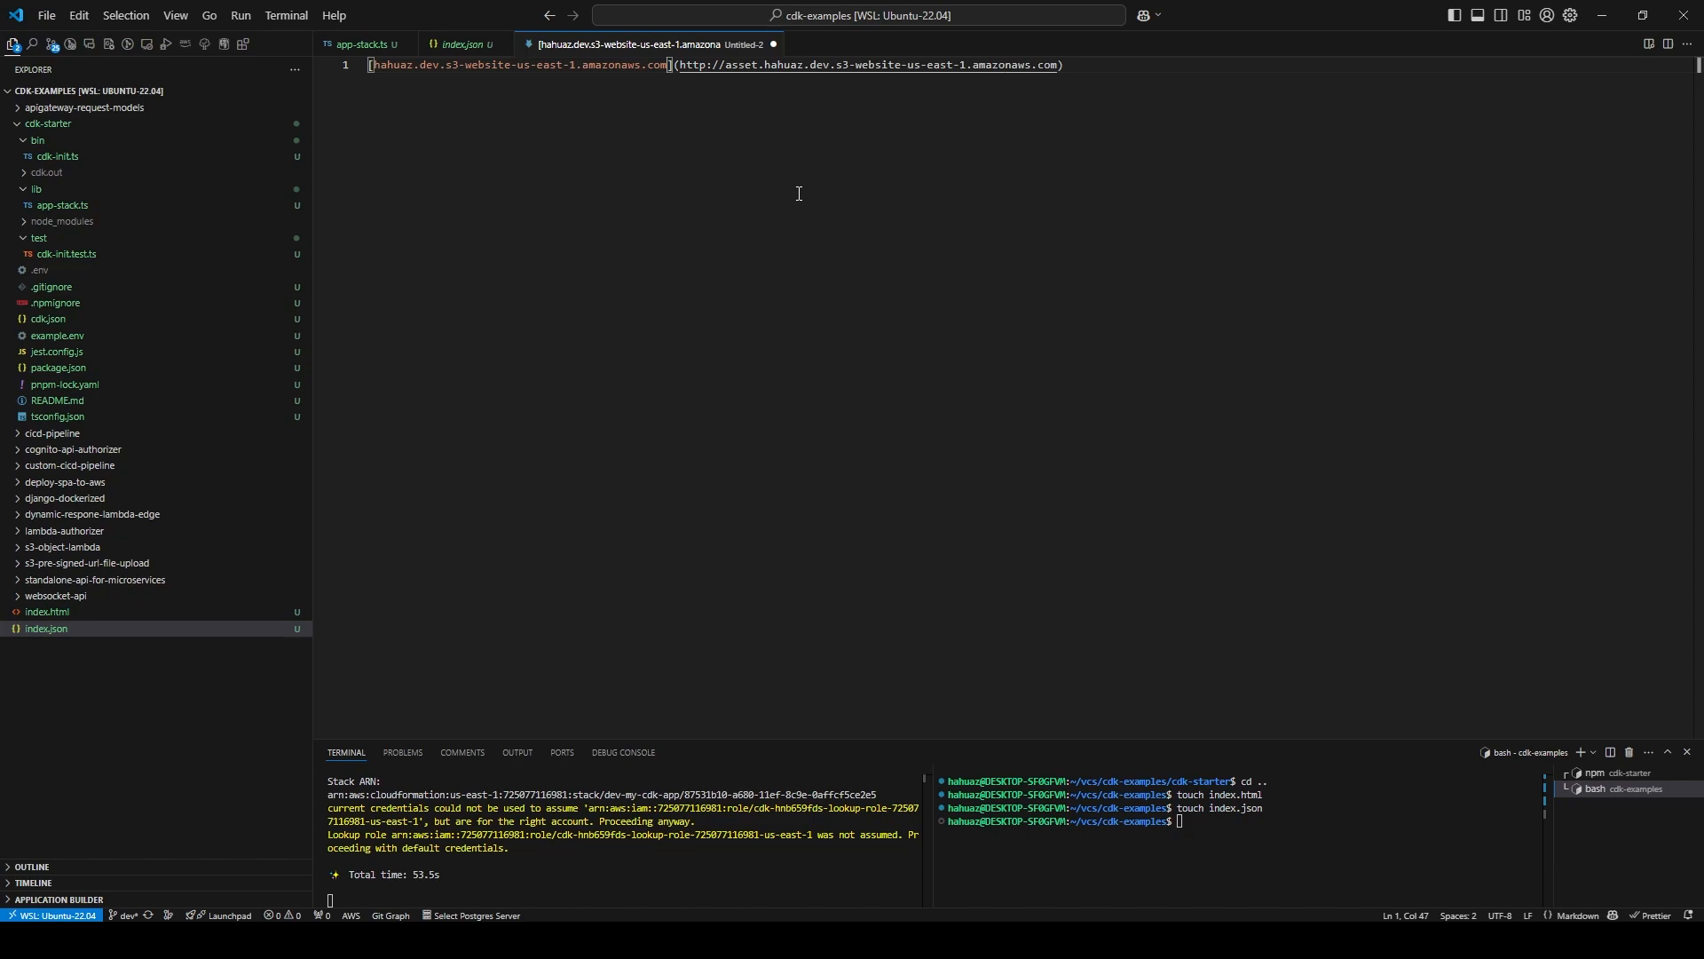
key("ctrl+a")
key("ctrl+v")
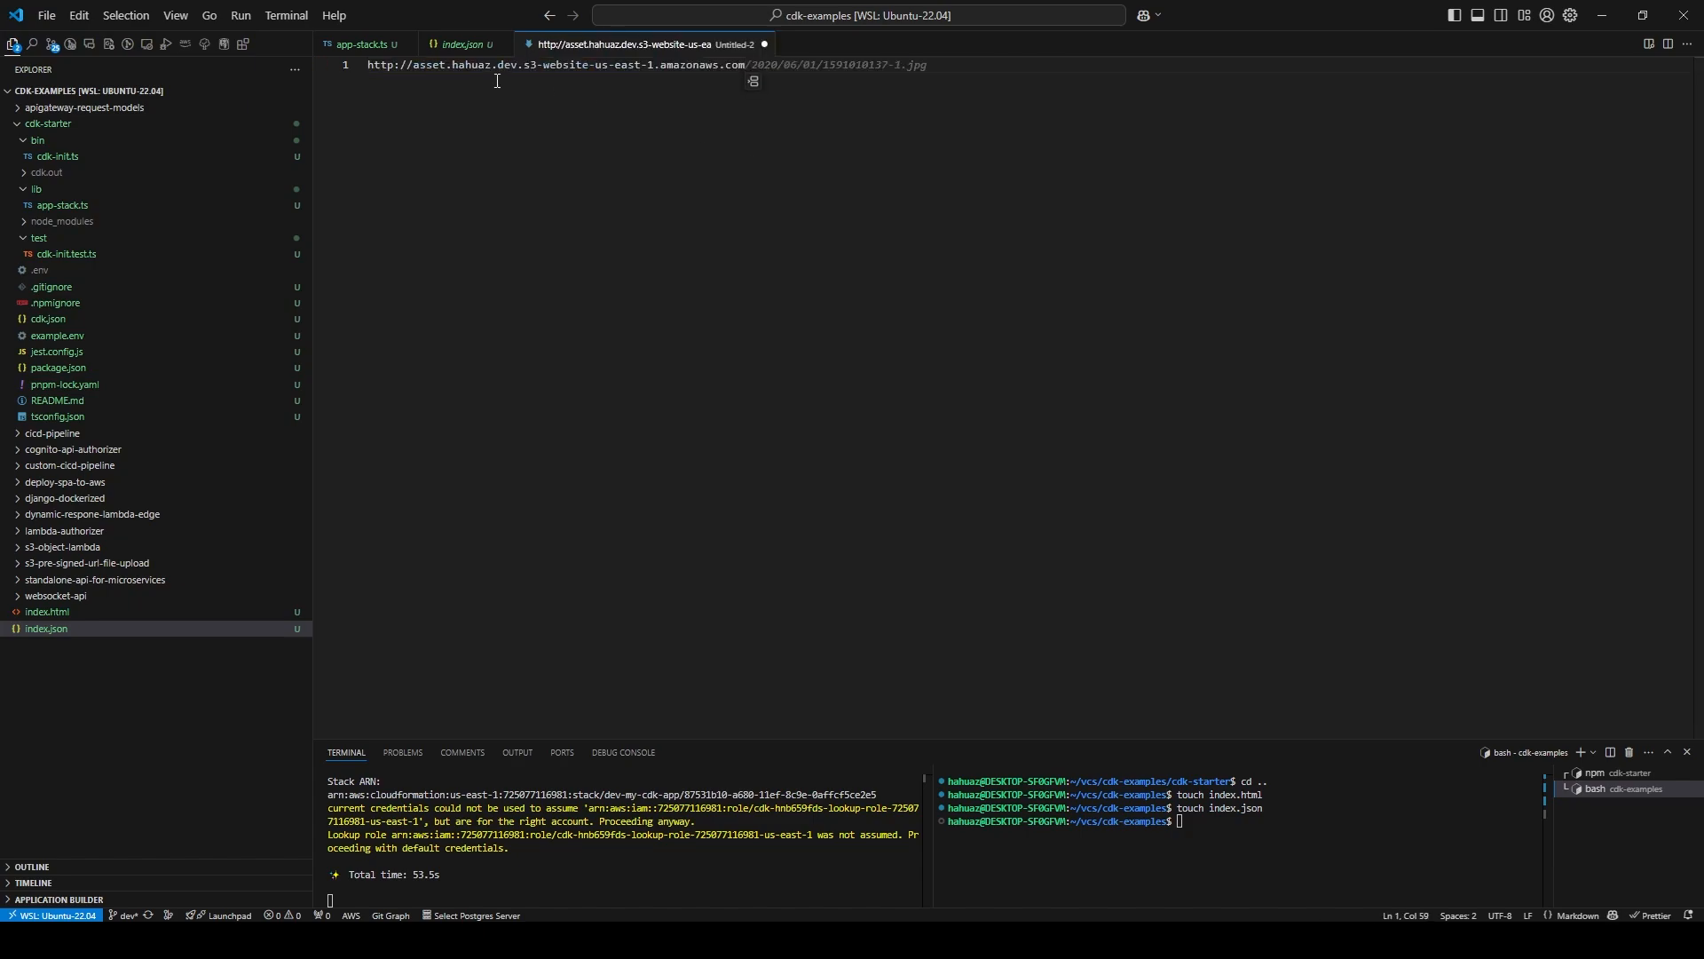
left_click(414, 68)
key("shift+Home")
key("BackSpace")
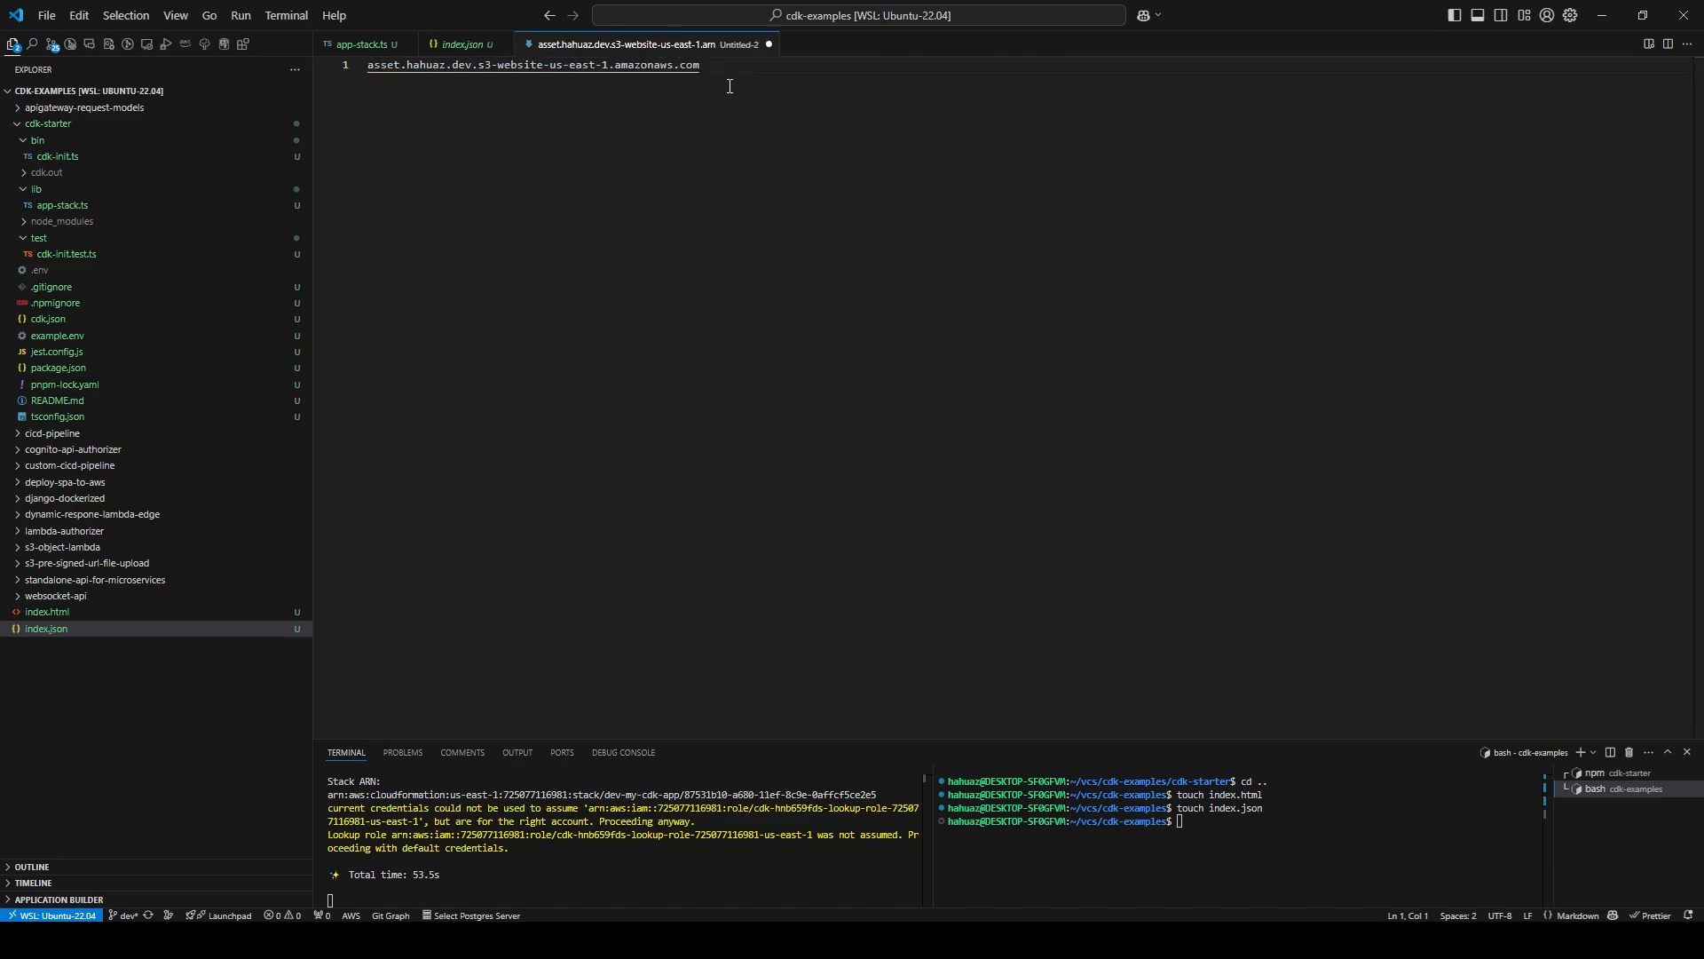
left_click(736, 73)
key("shift+Home")
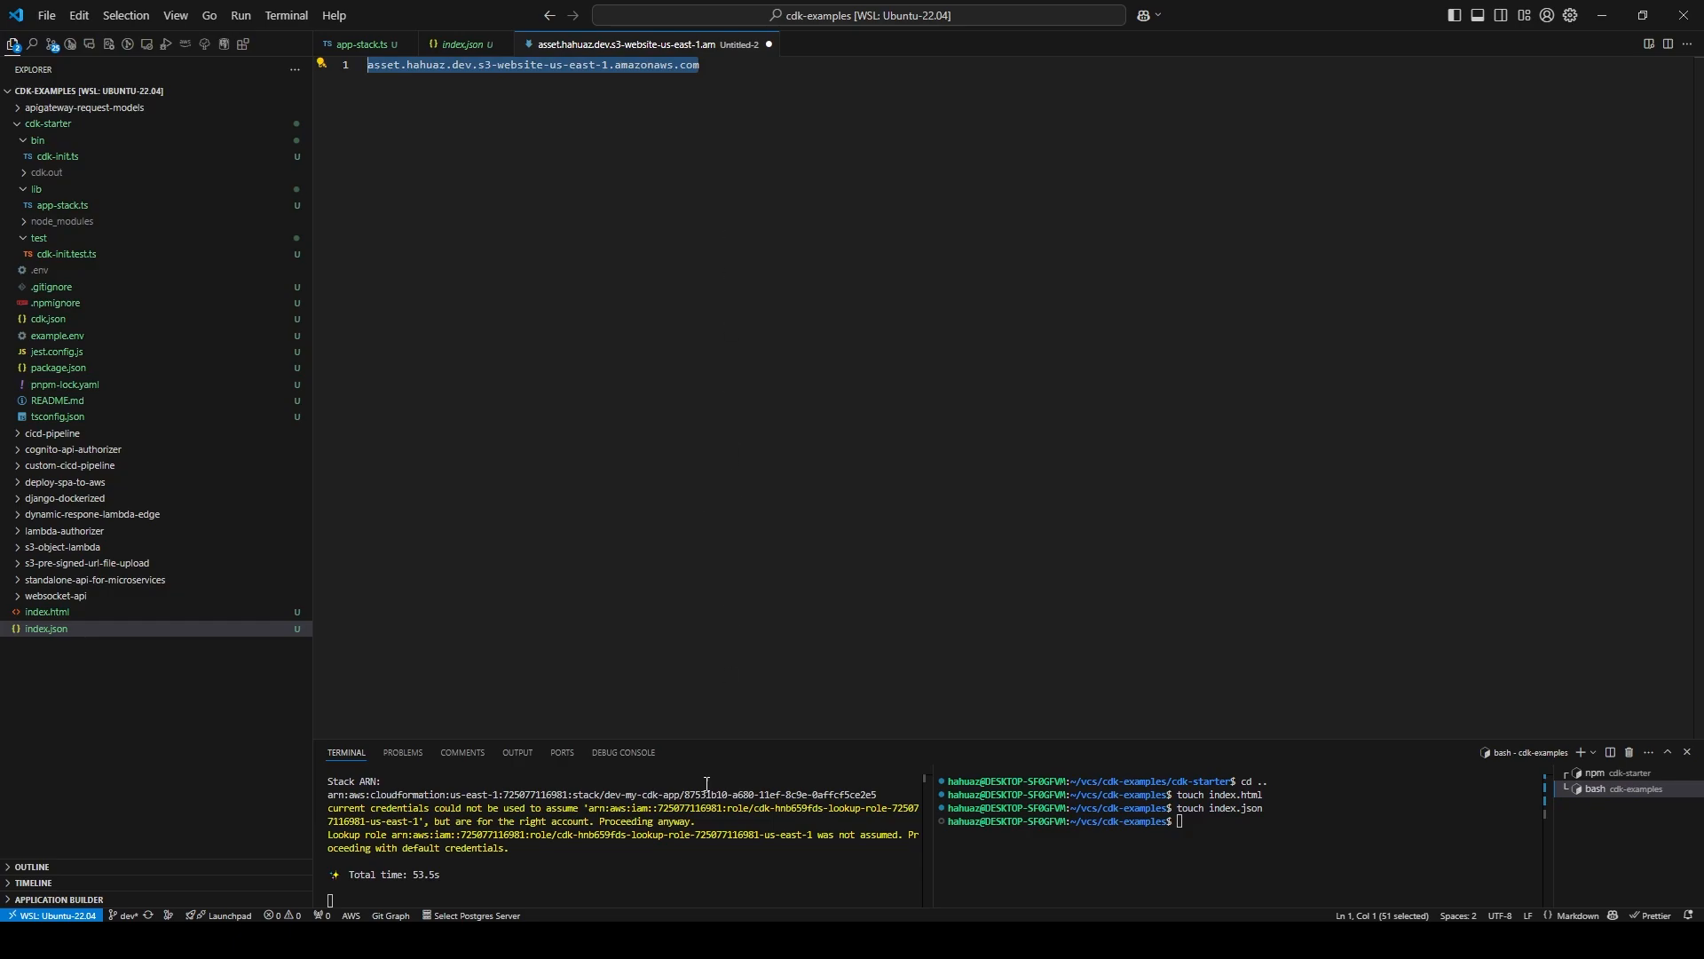
Return to Cloudflare in the browser, paste the hostname as the asset record's target and save the record.
left_click(671, 939)
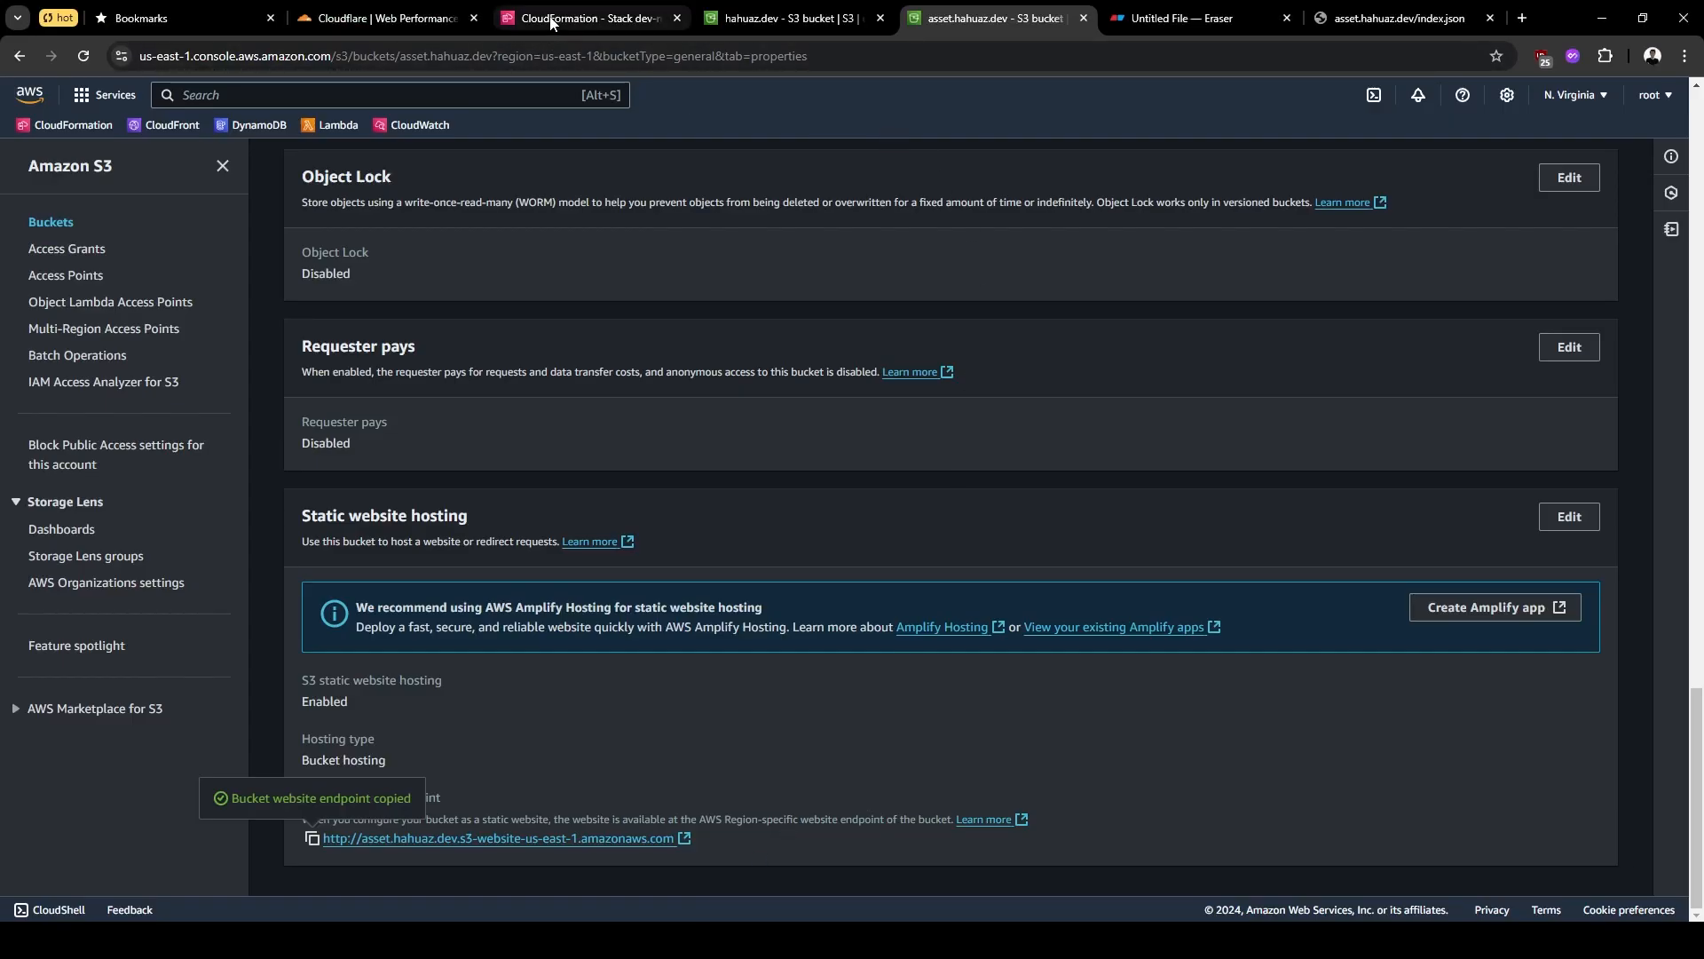
left_click(426, 20)
key("ctrl+v")
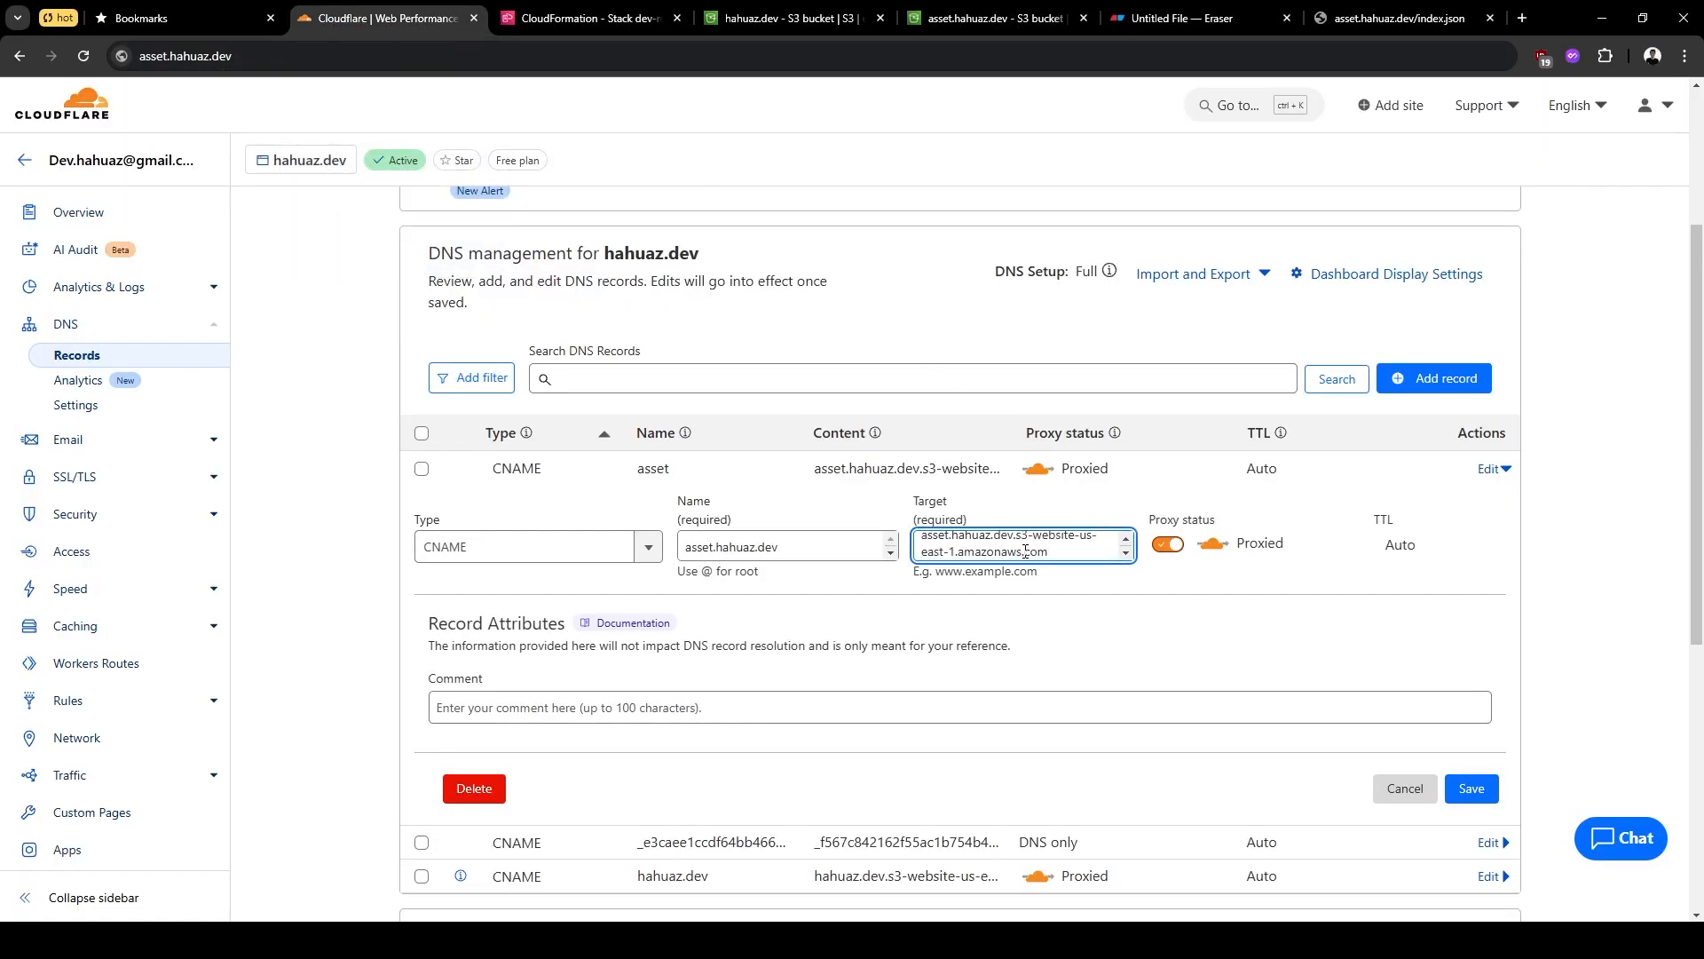
scroll(1025, 551, "up", 1)
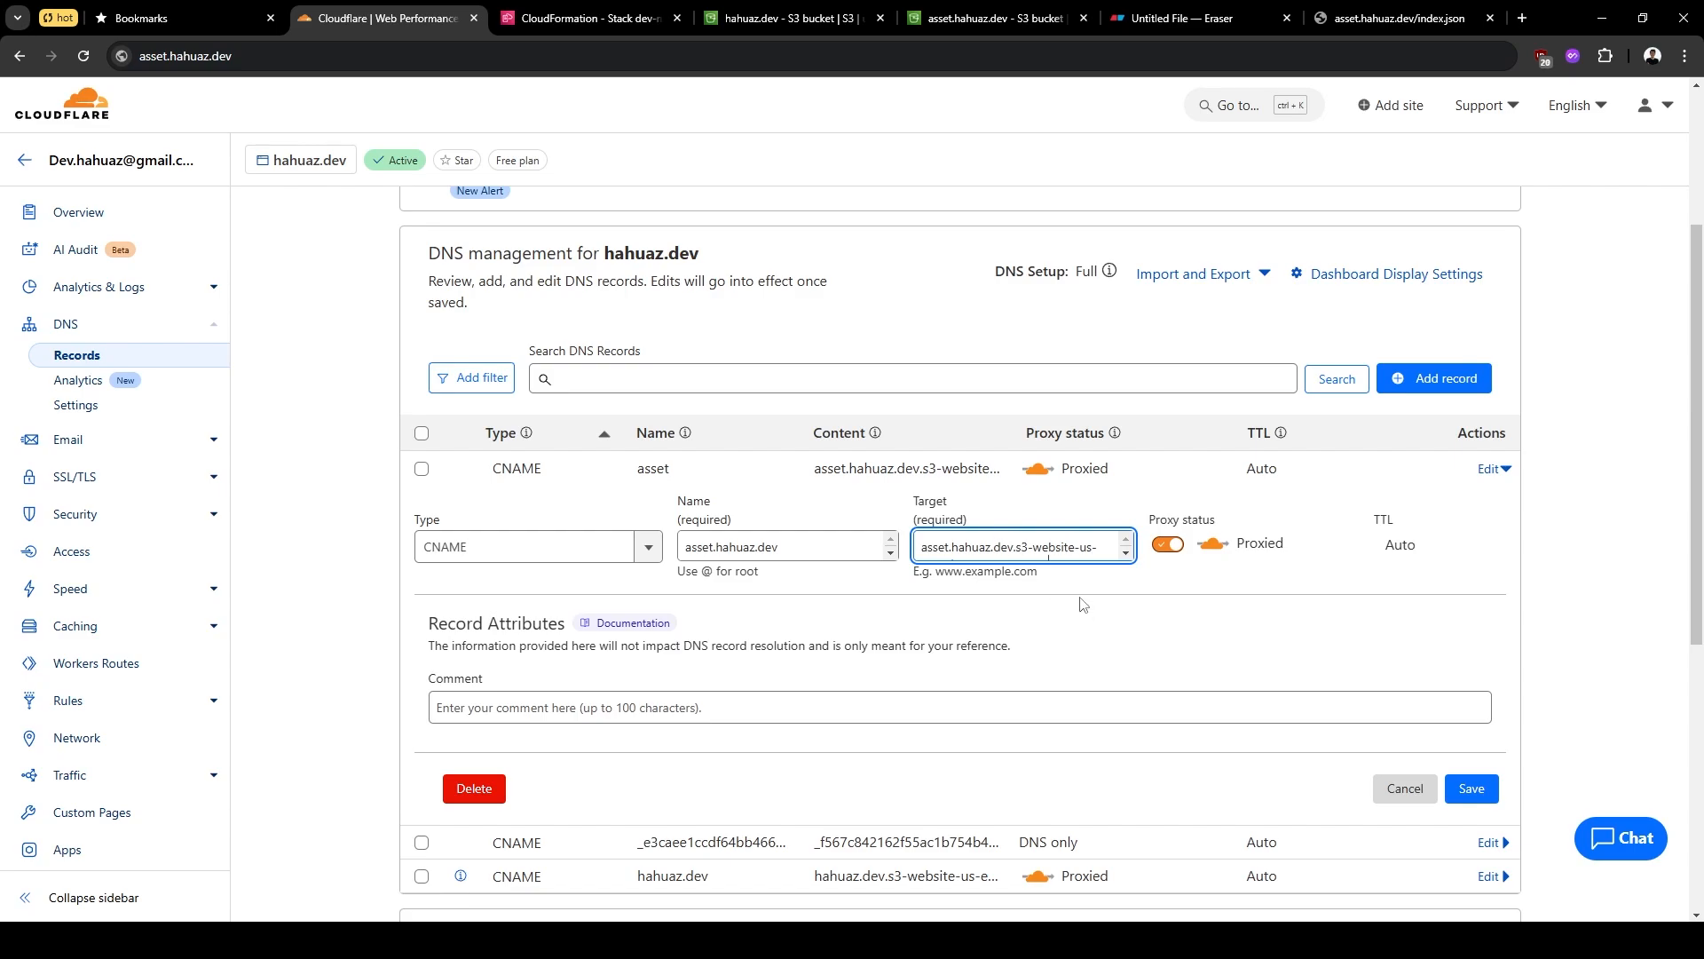
left_click(1470, 788)
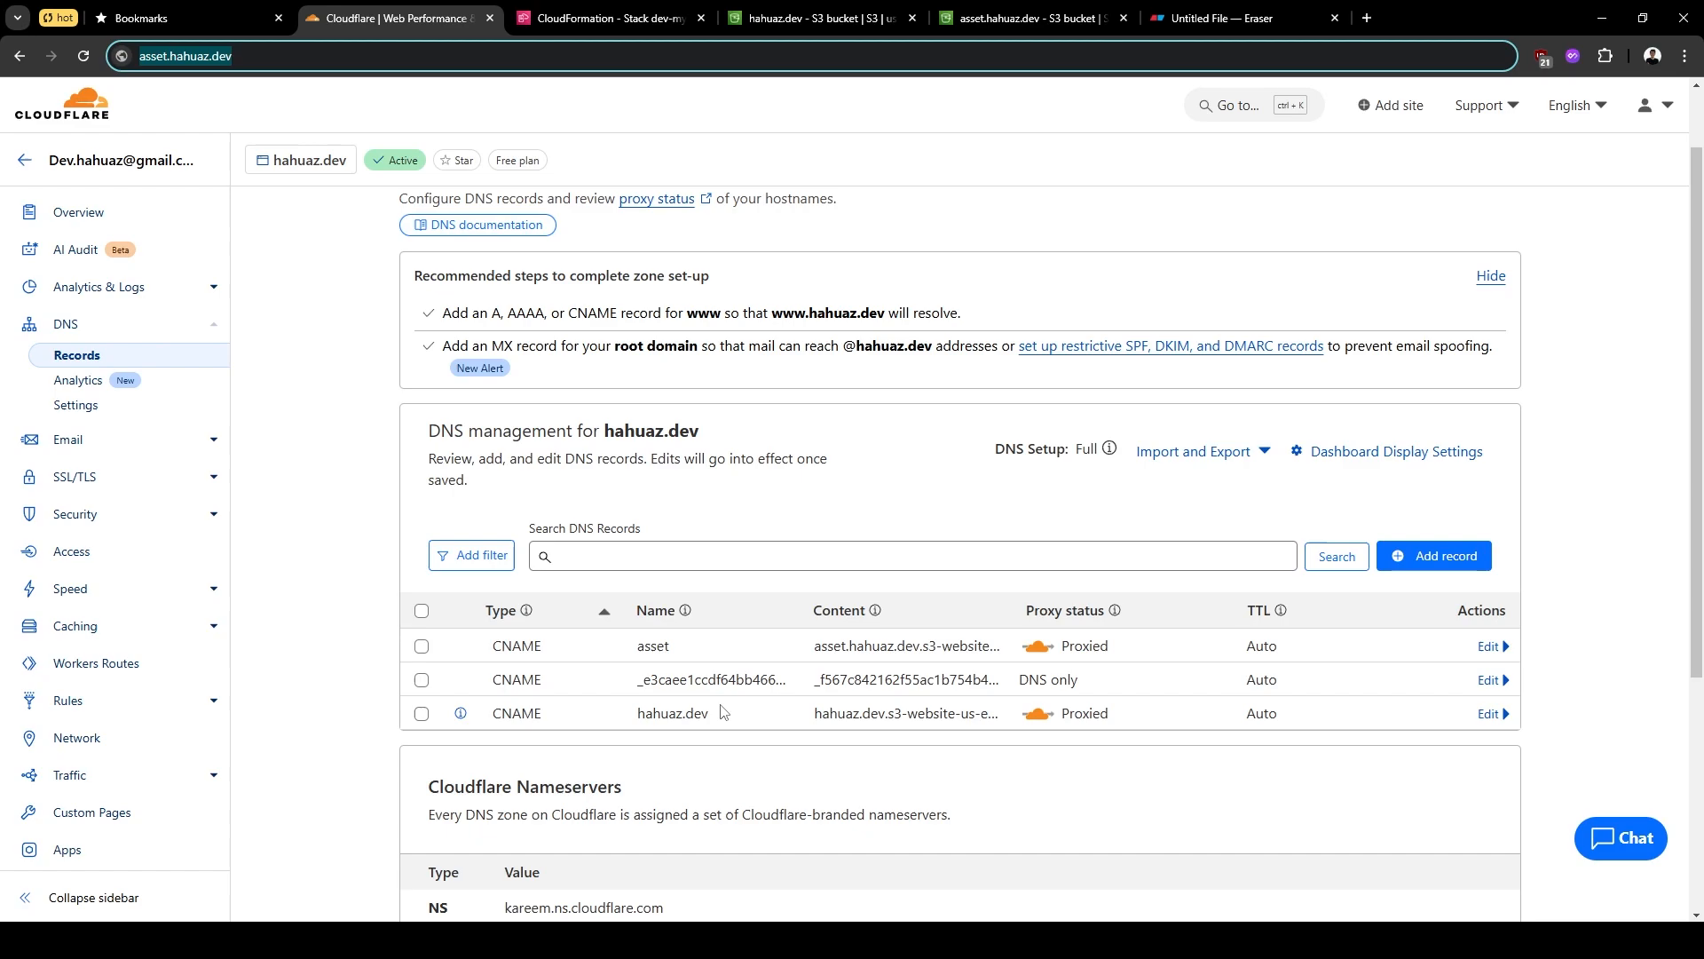
Load hahuaz.dev in a new browser tab to test the root domain record.
left_click_drag(709, 715, 648, 719)
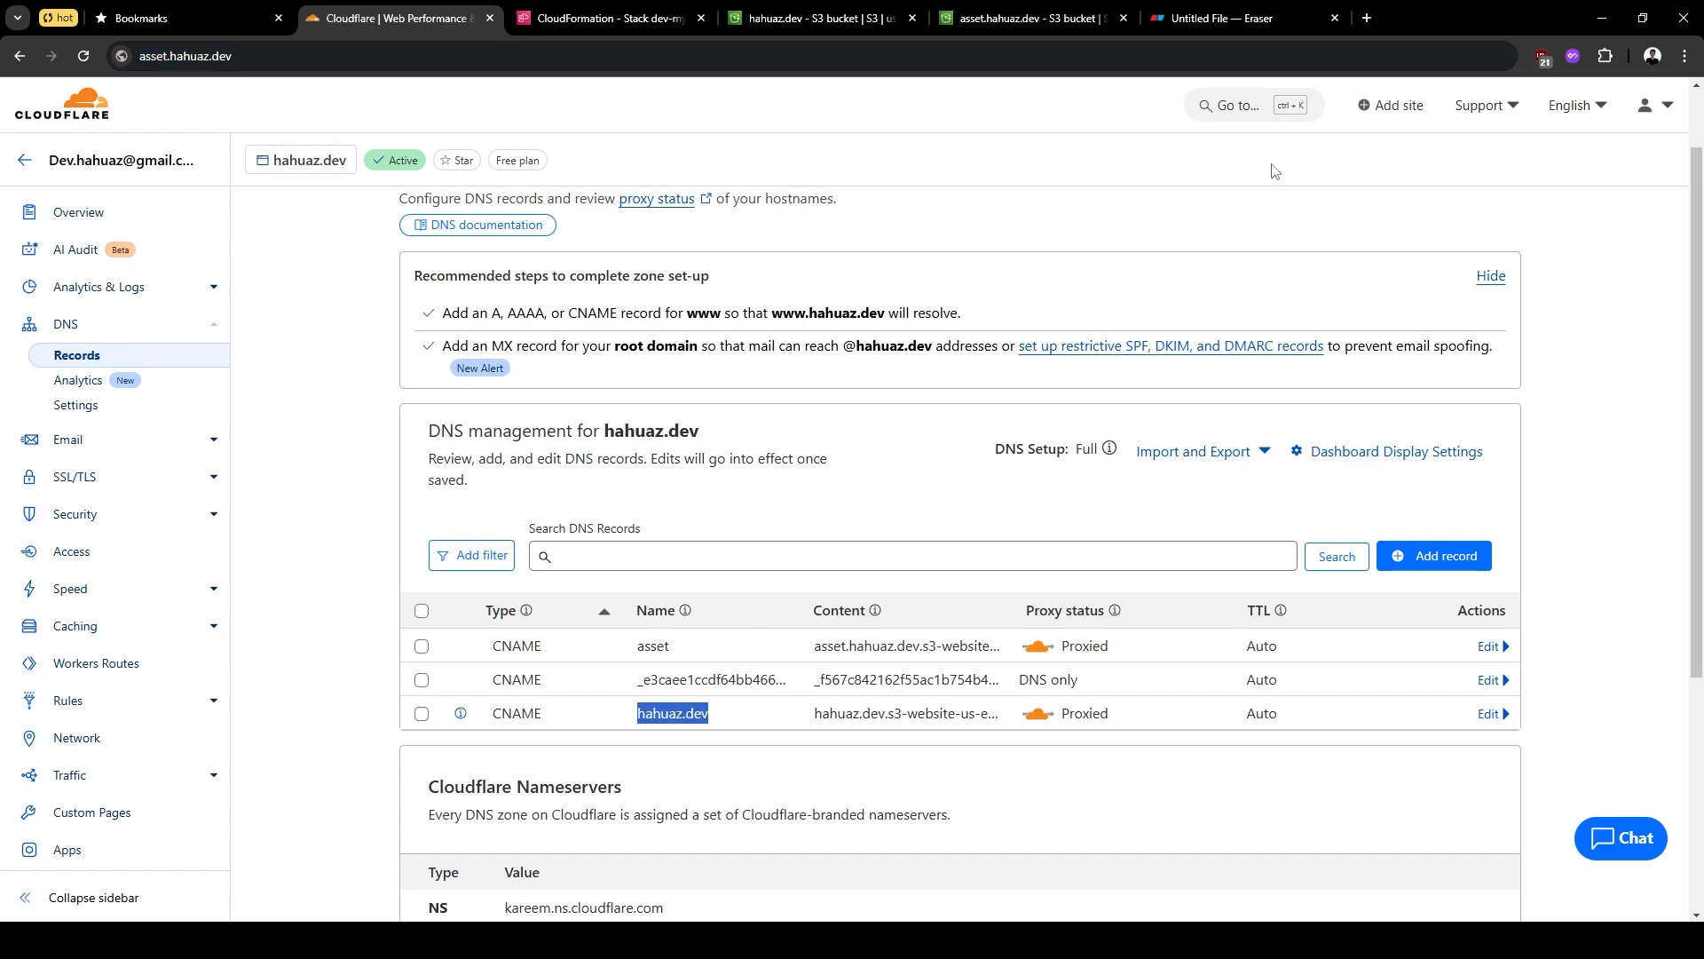
left_click(1365, 18)
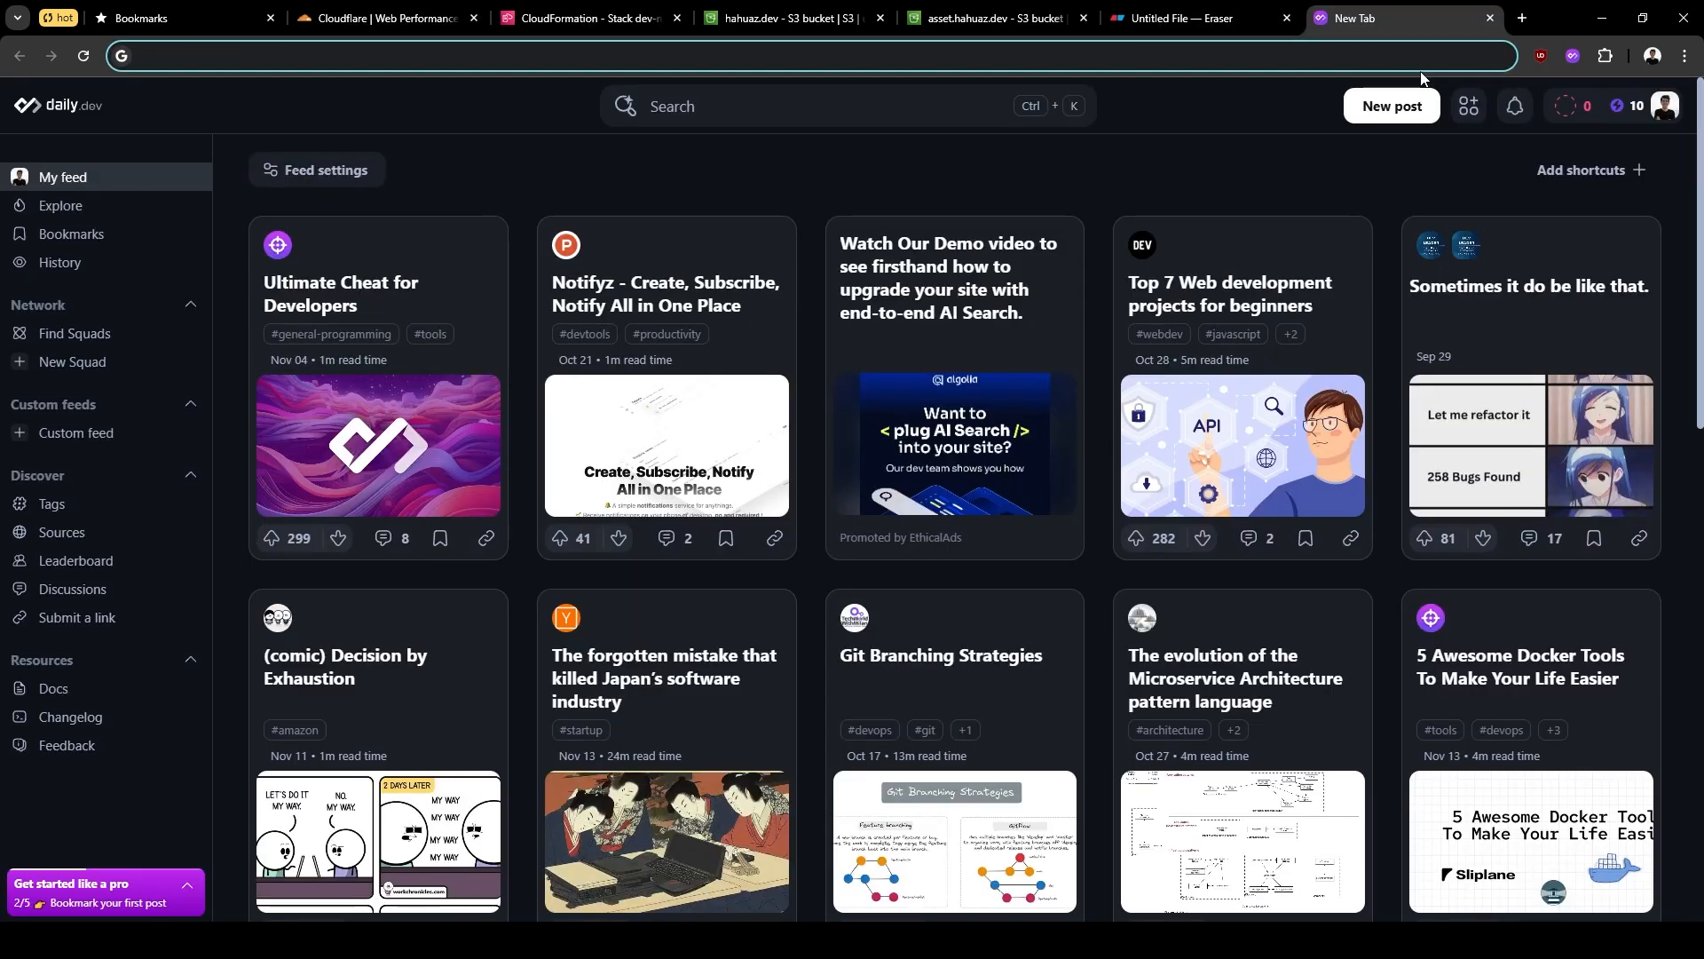
type("hahuaz")
key("Return")
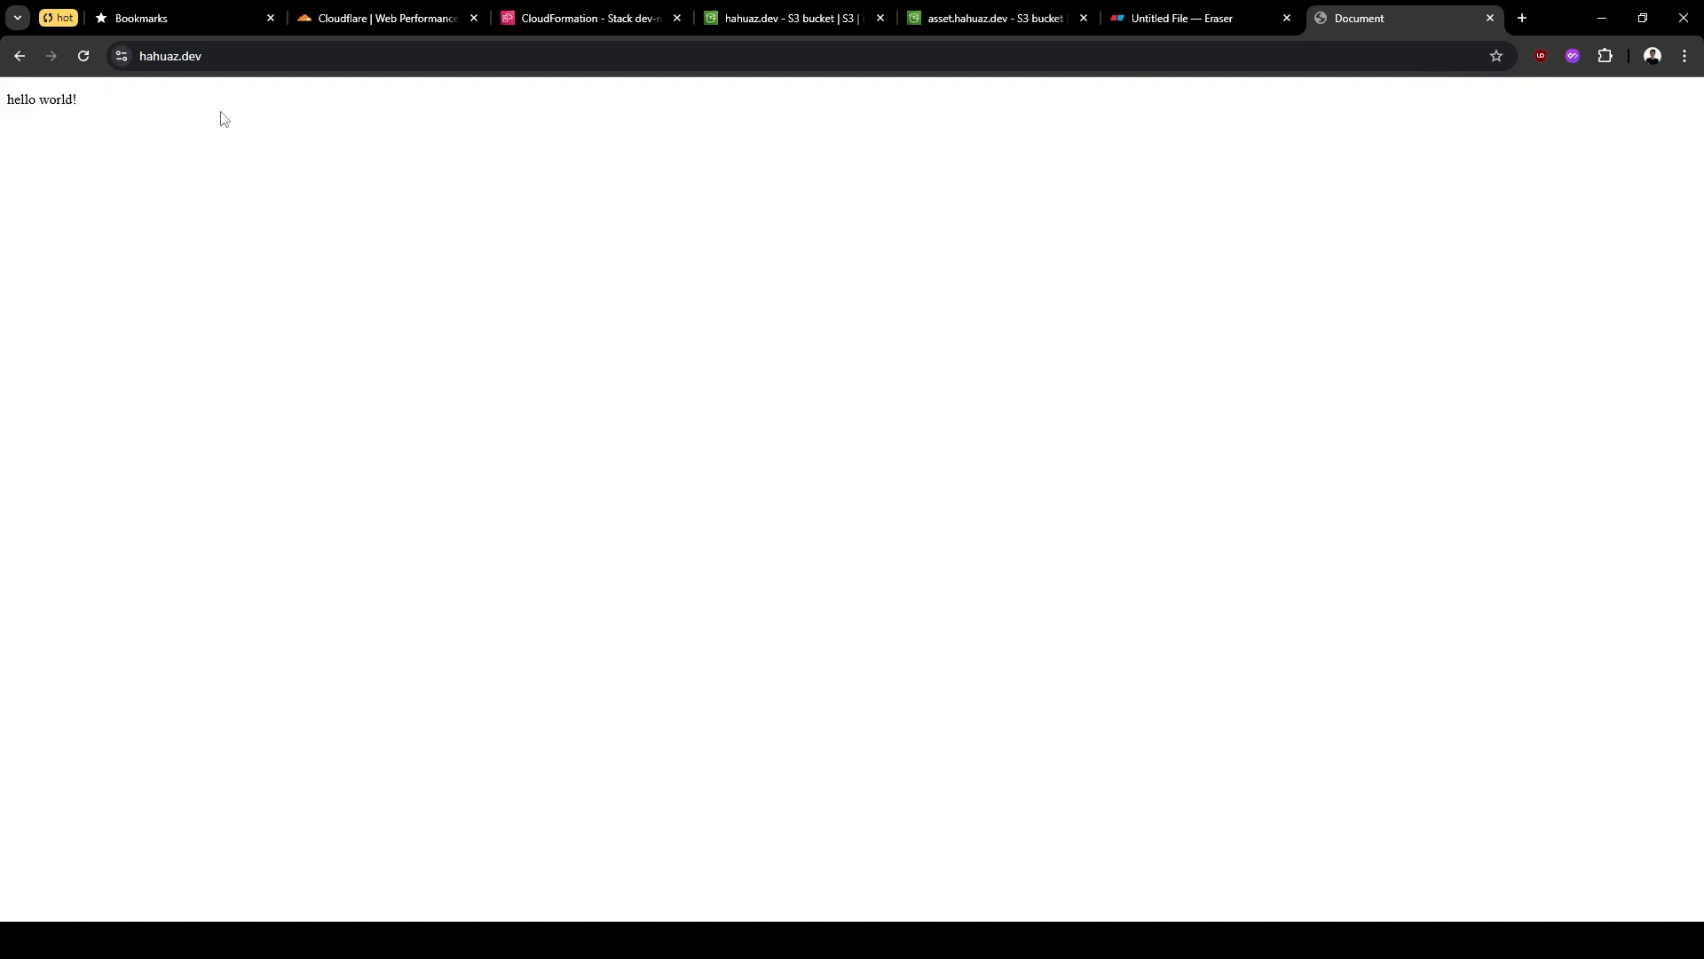
Check the content served at hahuaz.dev and open the browser's developer tools for the page.
left_click_drag(156, 119, 7, 100)
left_click(209, 58)
right_click(325, 101)
left_click(296, 192)
right_click(271, 160)
left_click(372, 564)
right_click(363, 531)
left_click(417, 637)
left_click(195, 64)
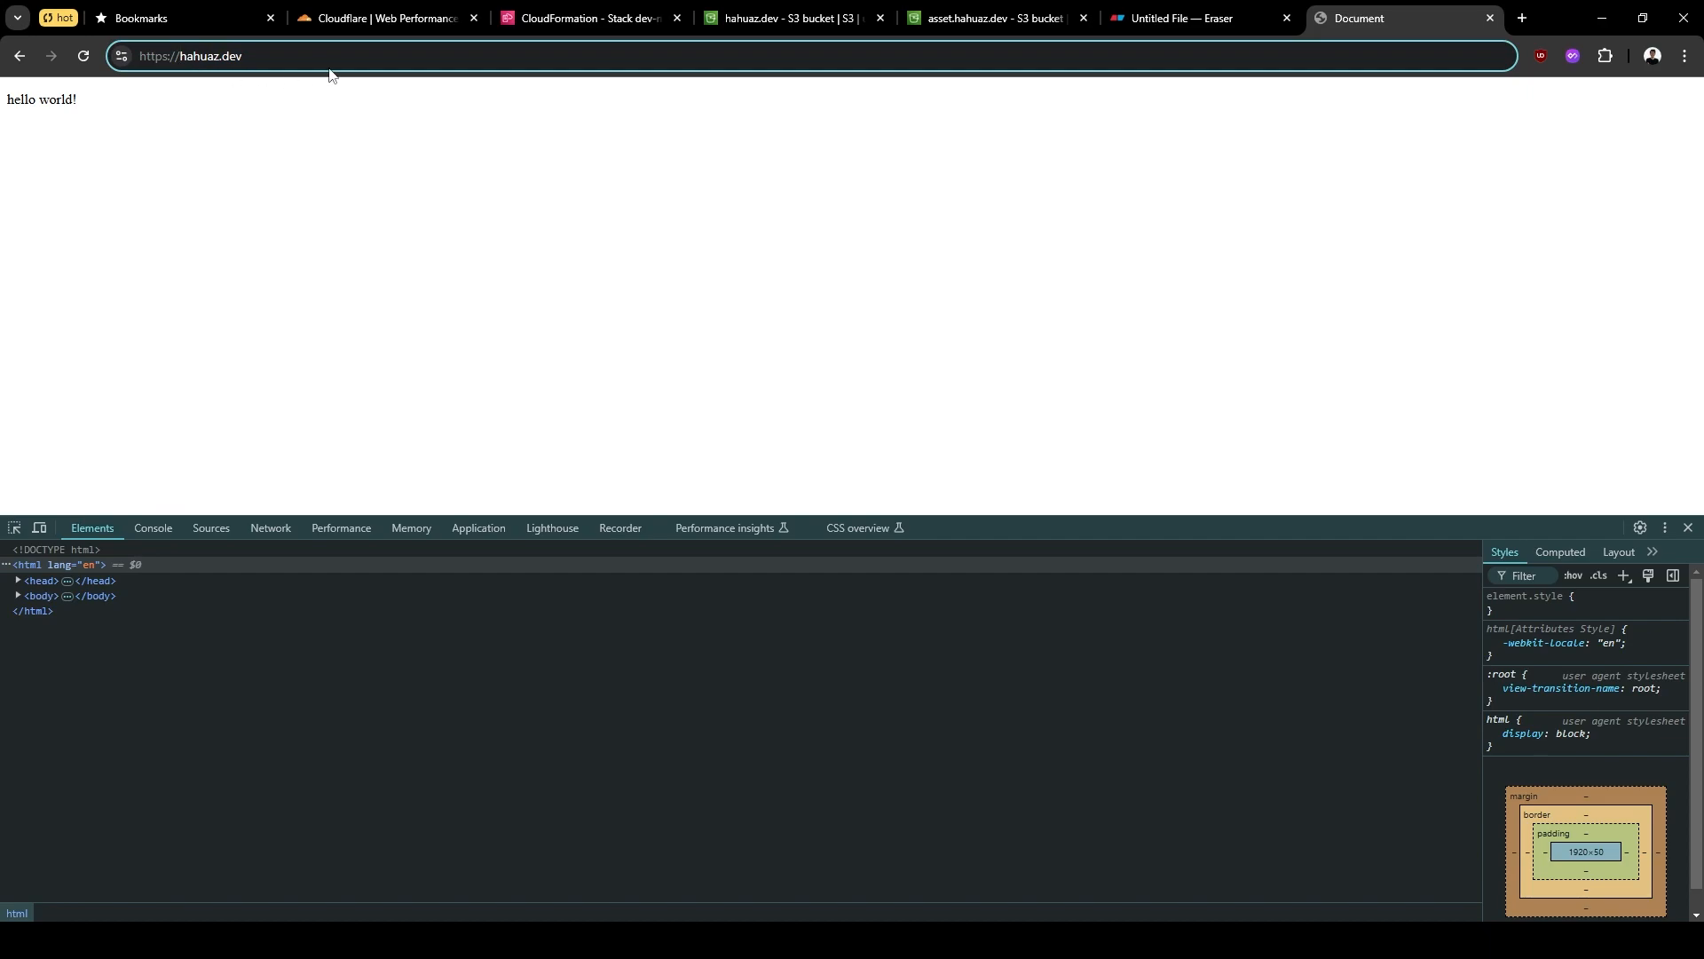
type("asset.")
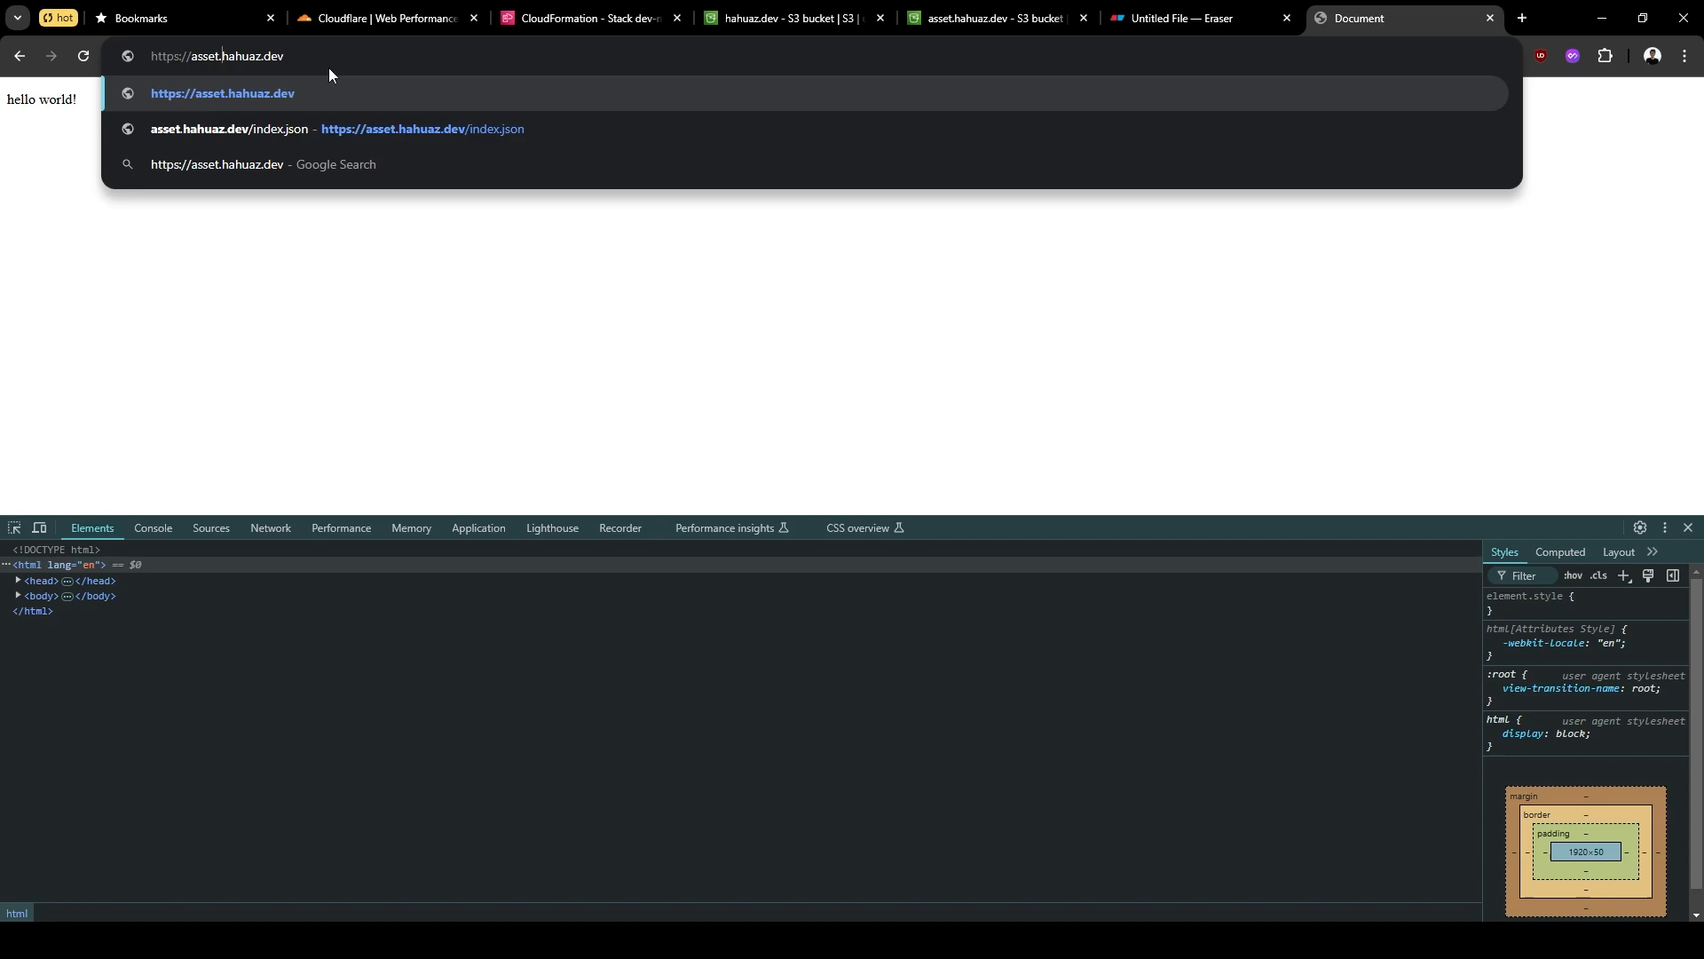
type("hahuaz.dev/")
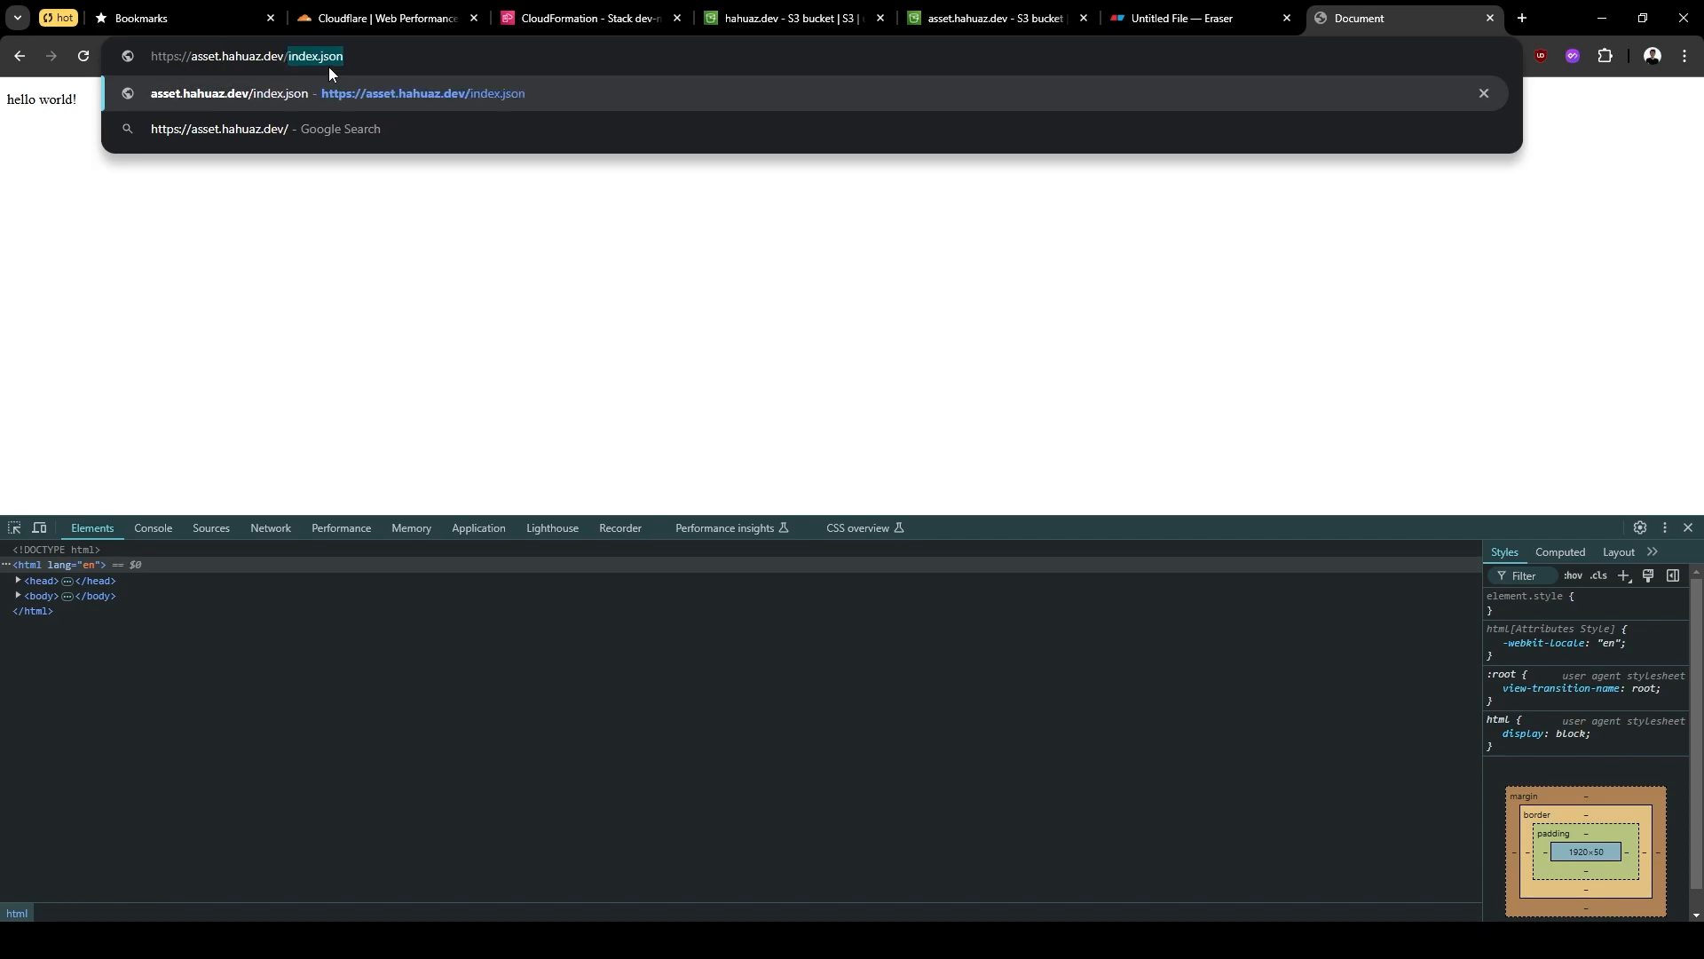
left_click(366, 62)
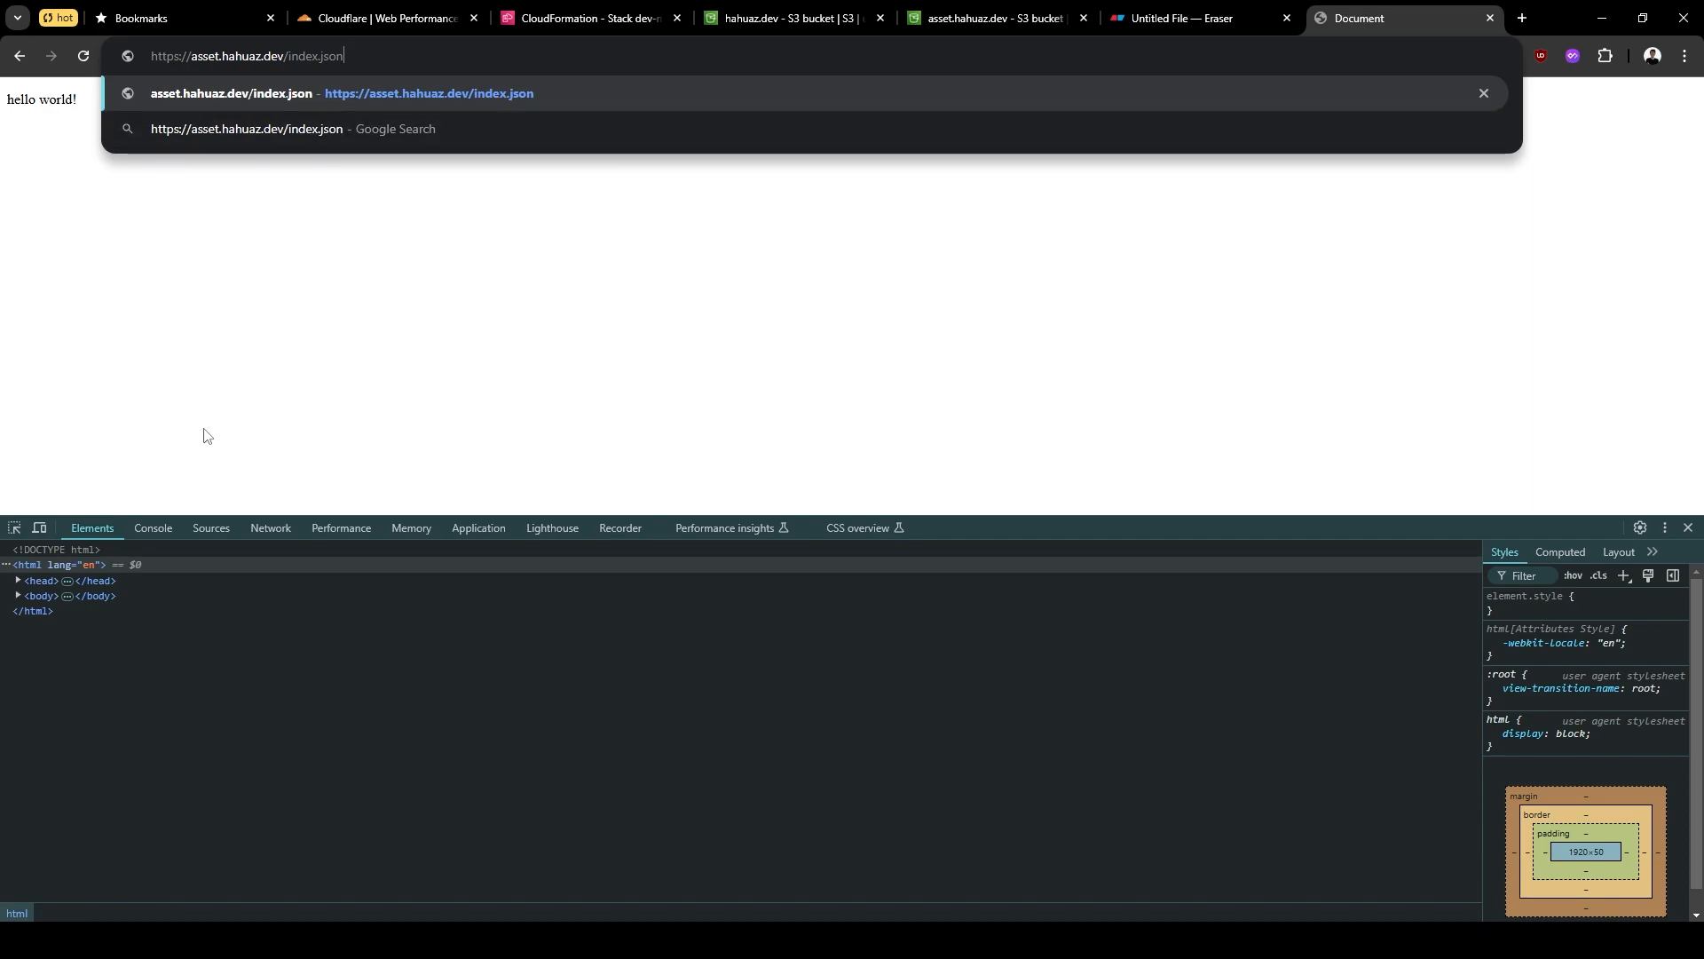
left_click(270, 528)
left_click(369, 55)
key("Return")
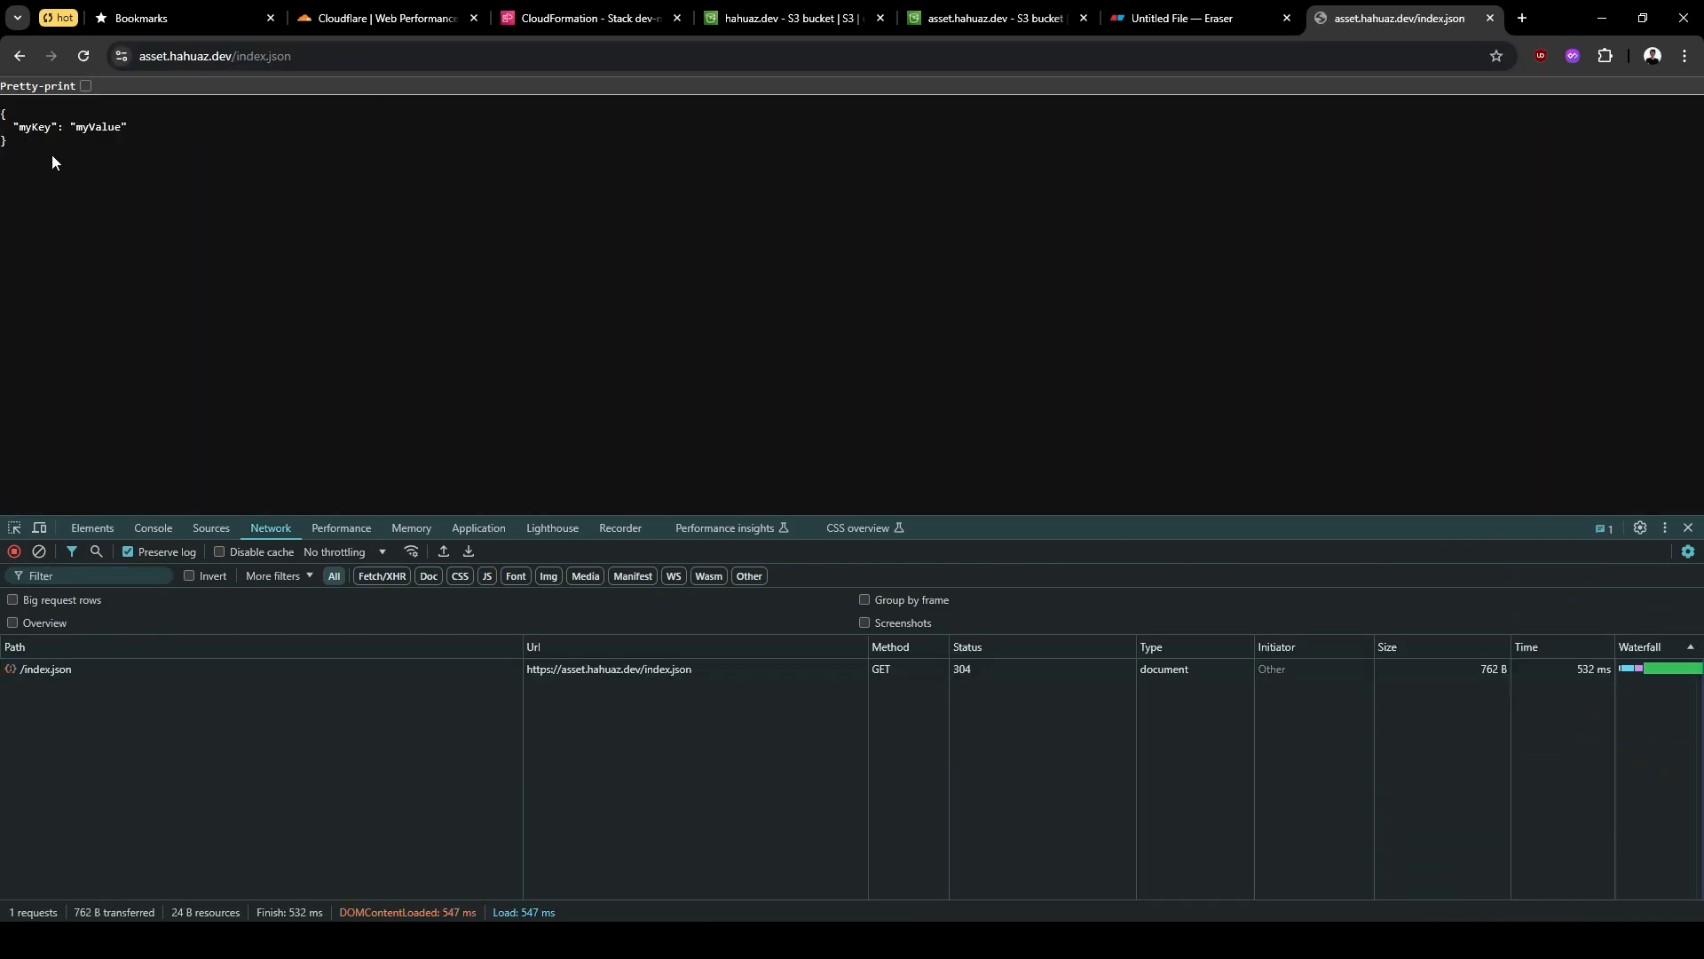
Examine the JSON content, status code and response headers of the index.json request, and return to the Cloudflare DNS records.
left_click_drag(35, 155, 3, 108)
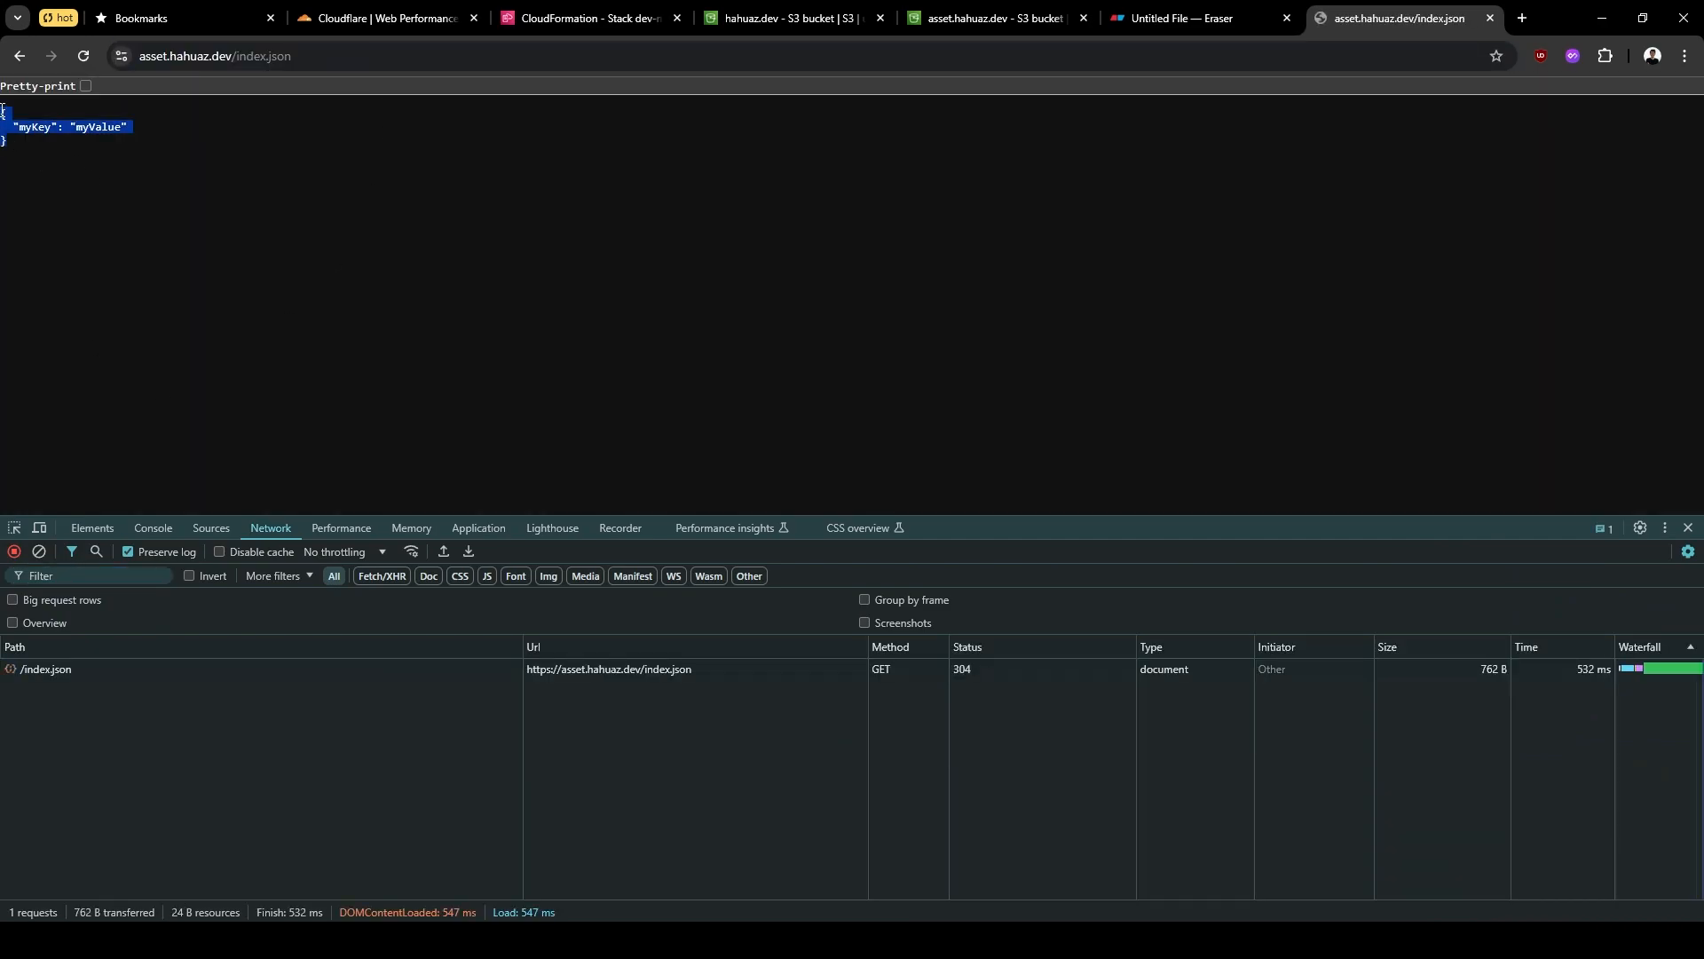
left_click(153, 266)
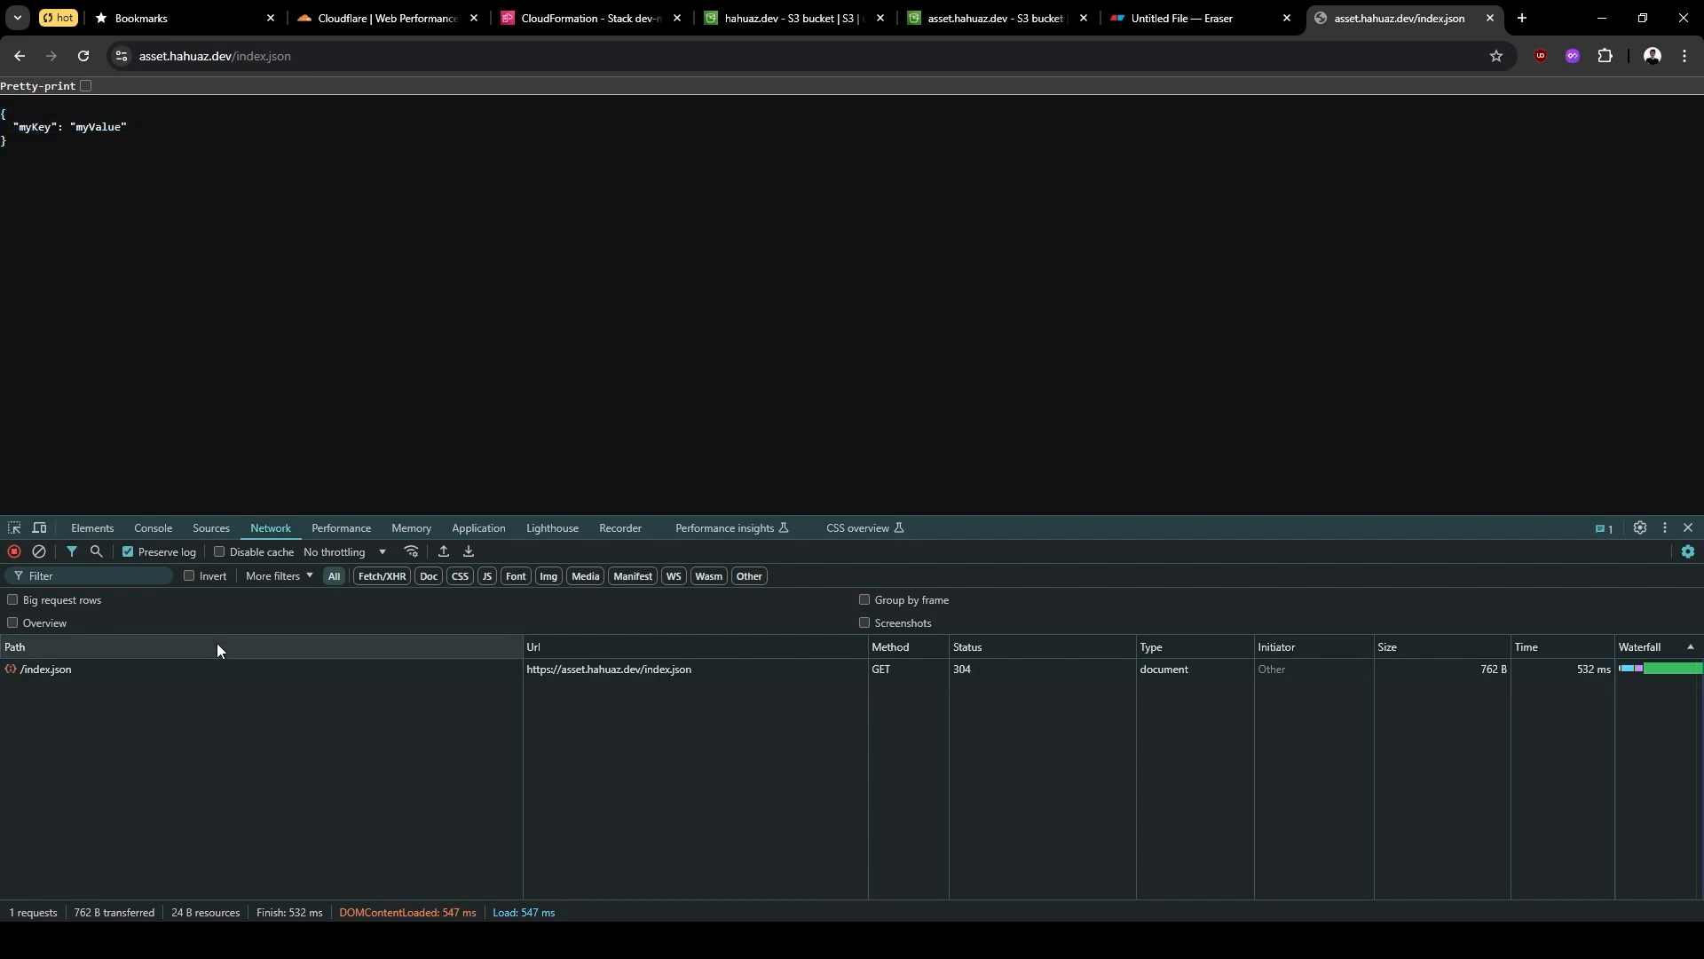
left_click(174, 667)
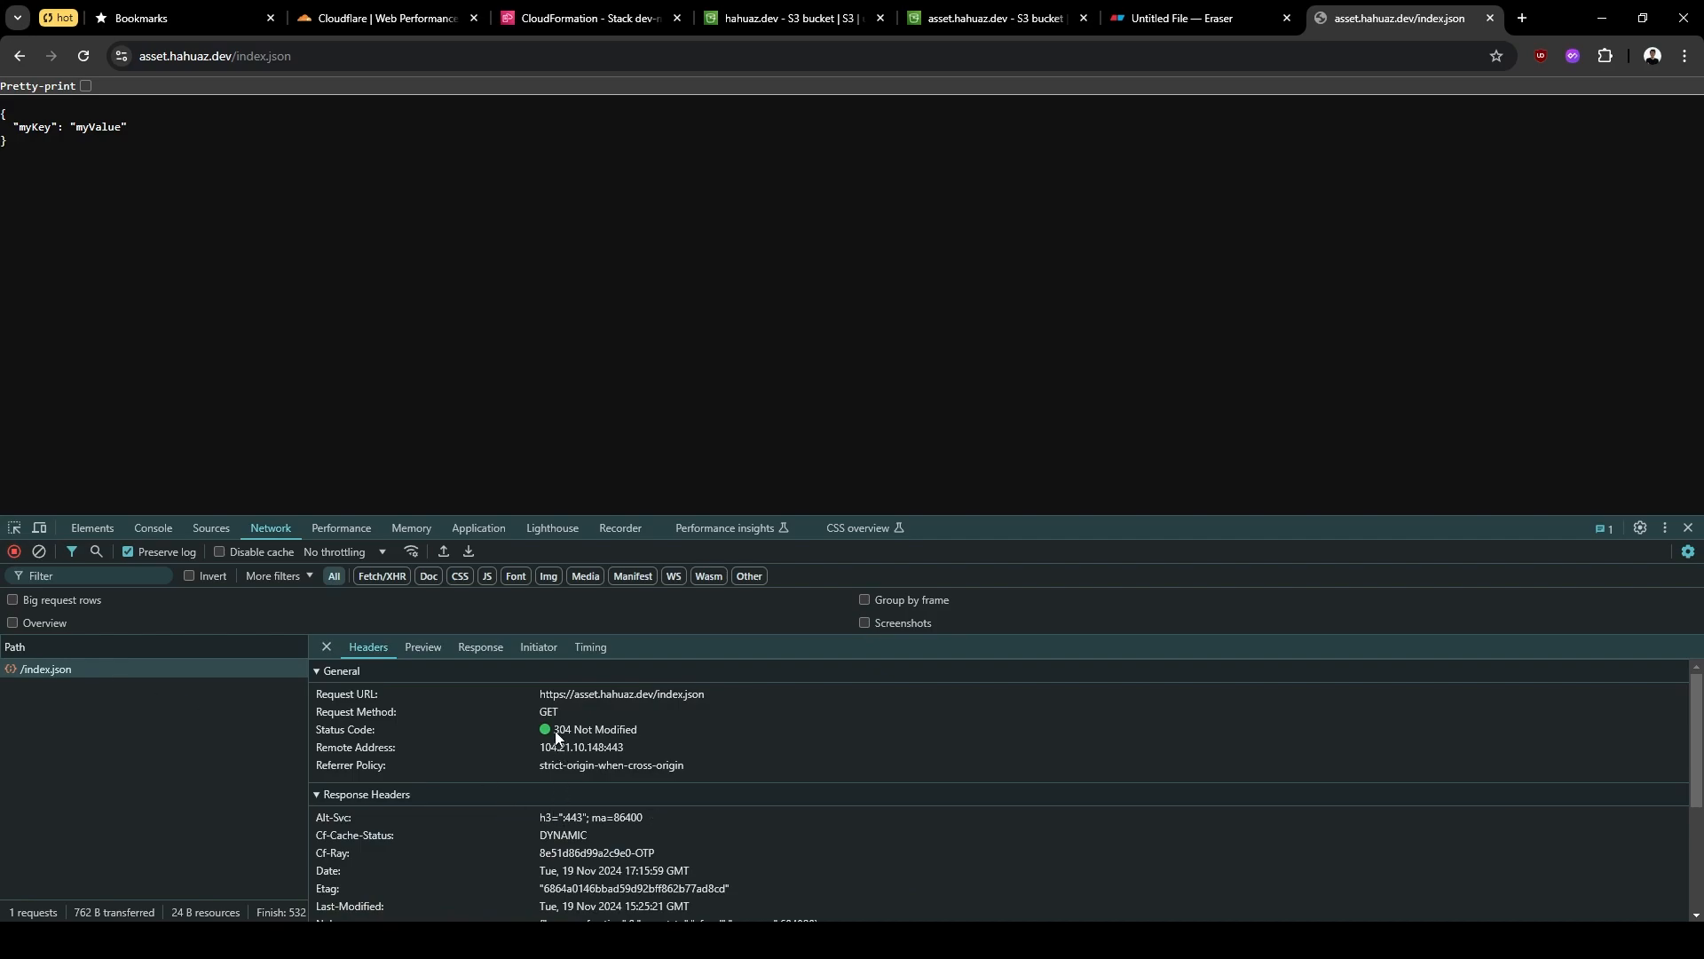
left_click_drag(571, 730, 662, 732)
scroll(628, 742, "down", 1)
left_click_drag(542, 817, 682, 824)
scroll(689, 819, "down", 2)
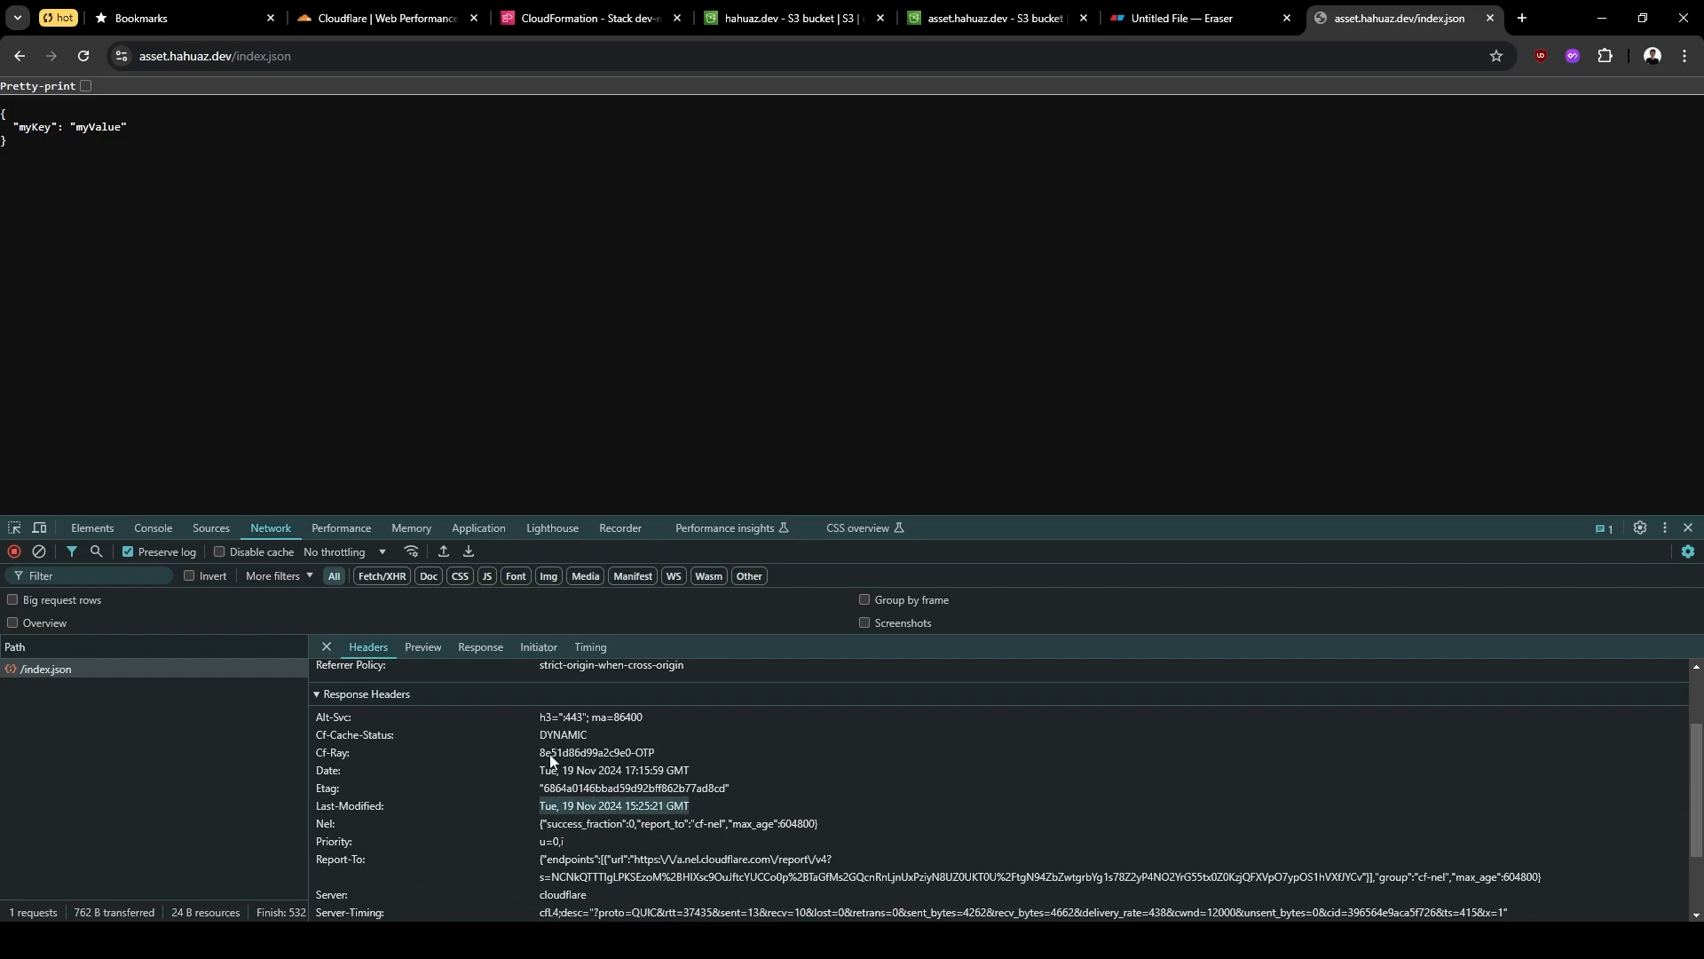
key("ctrl+shift+Tab")
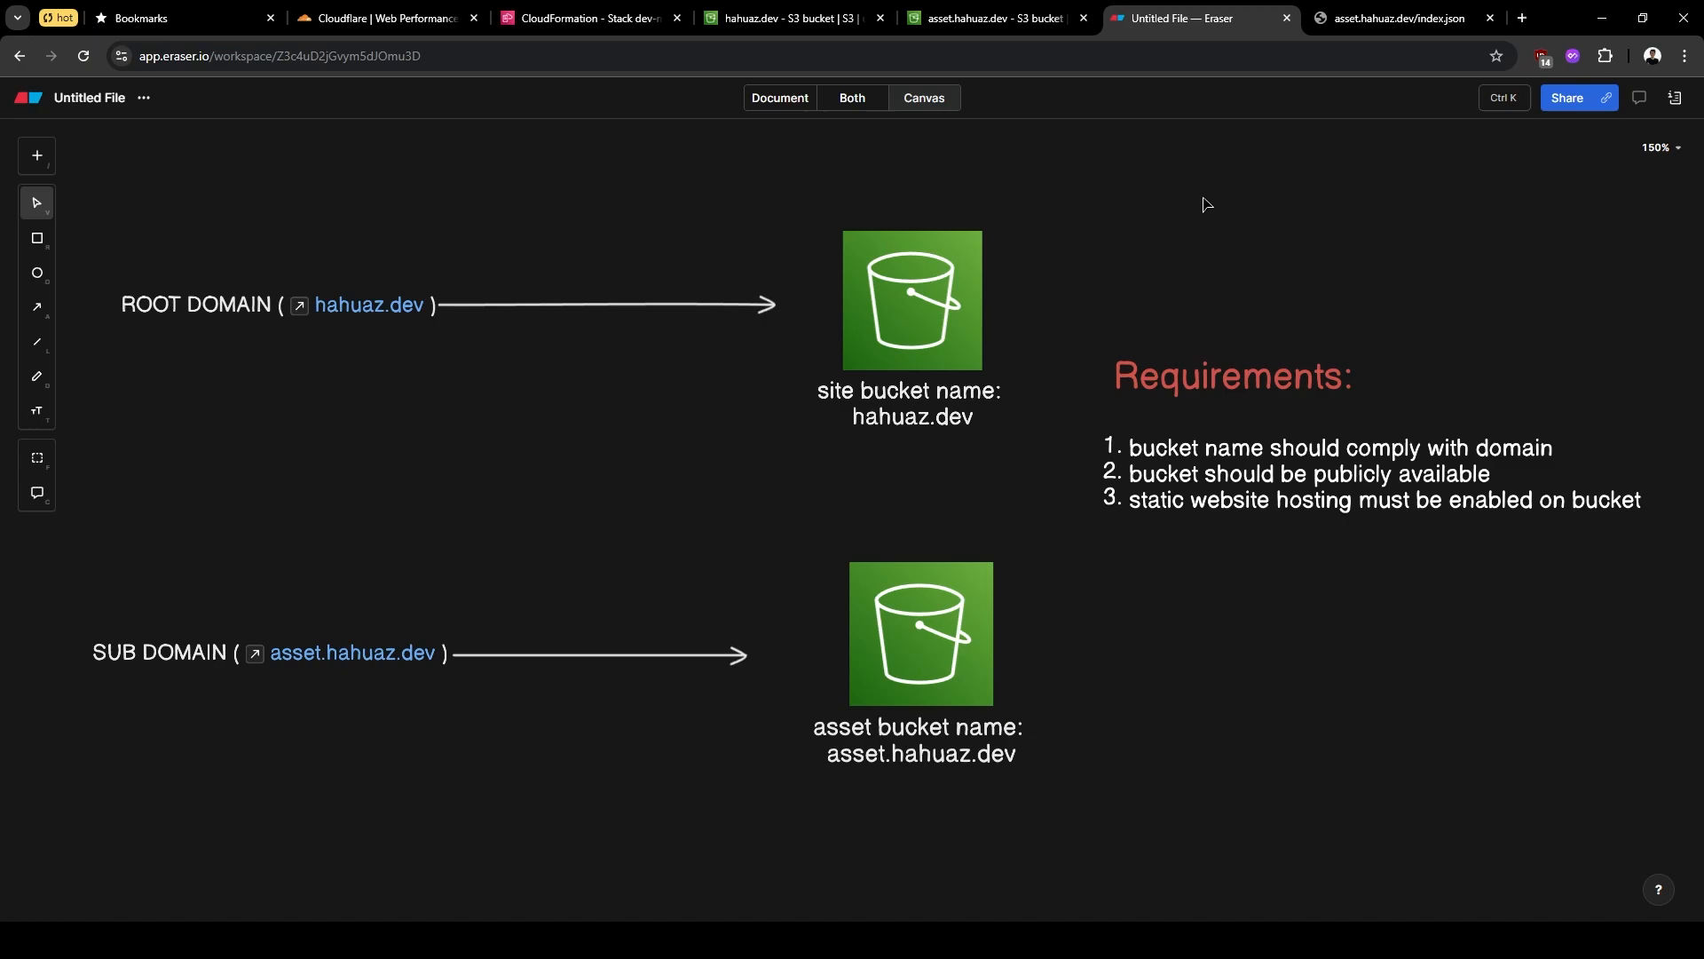
left_click(382, 17)
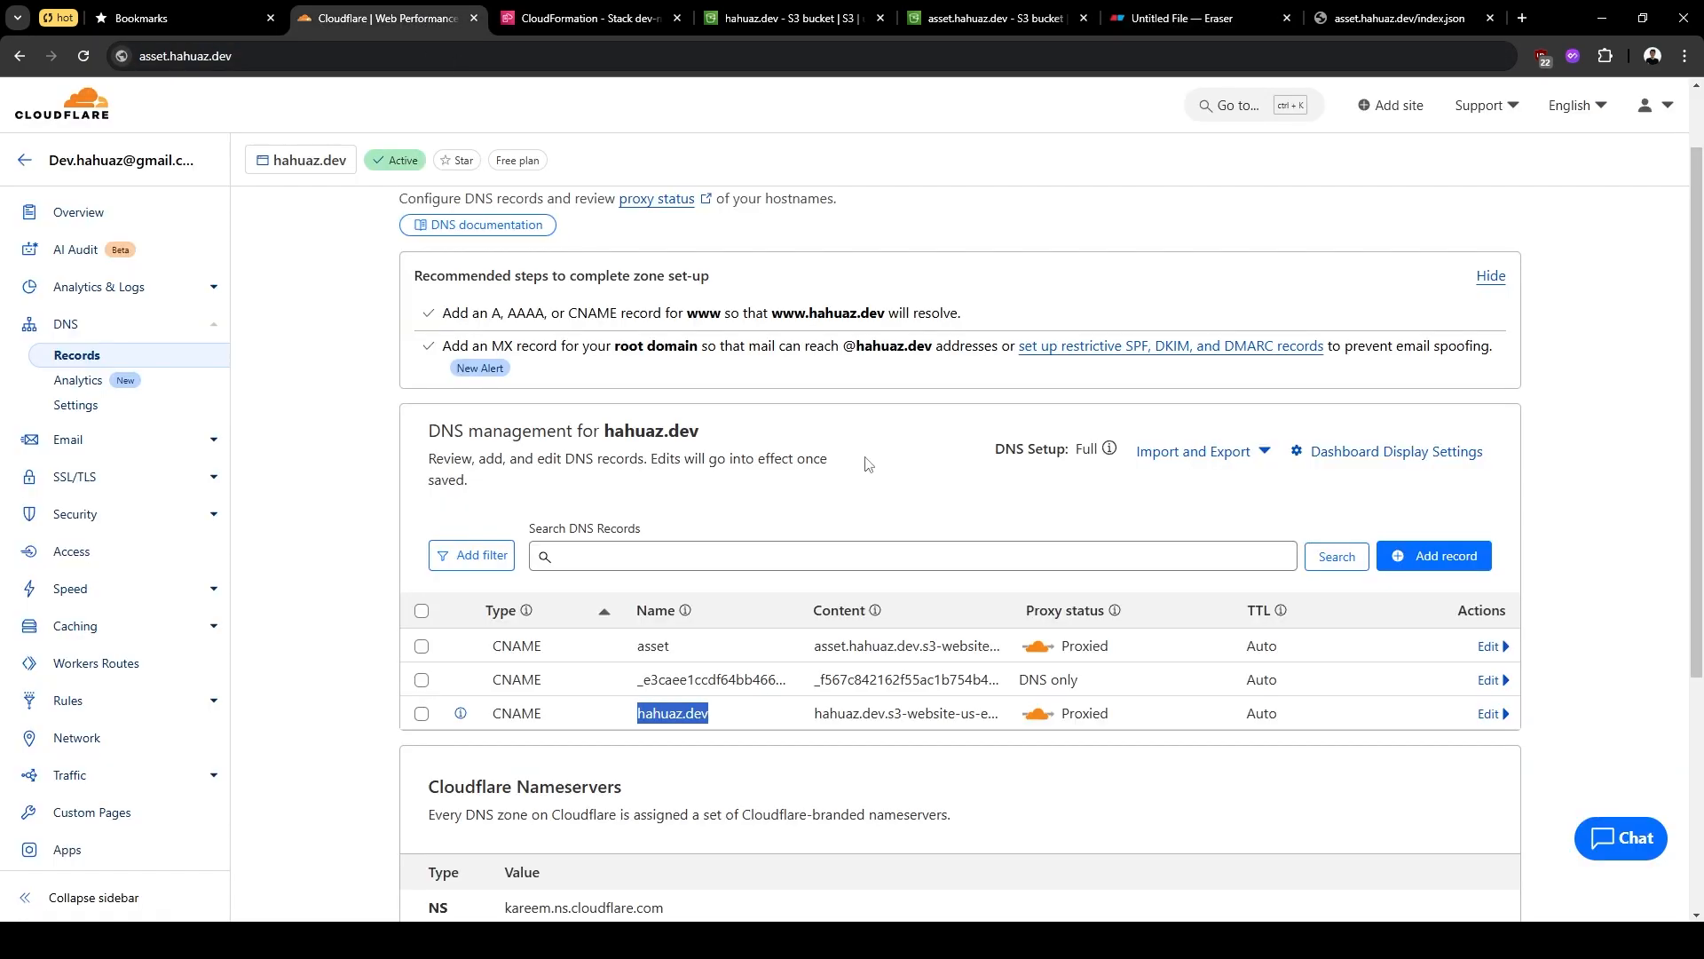